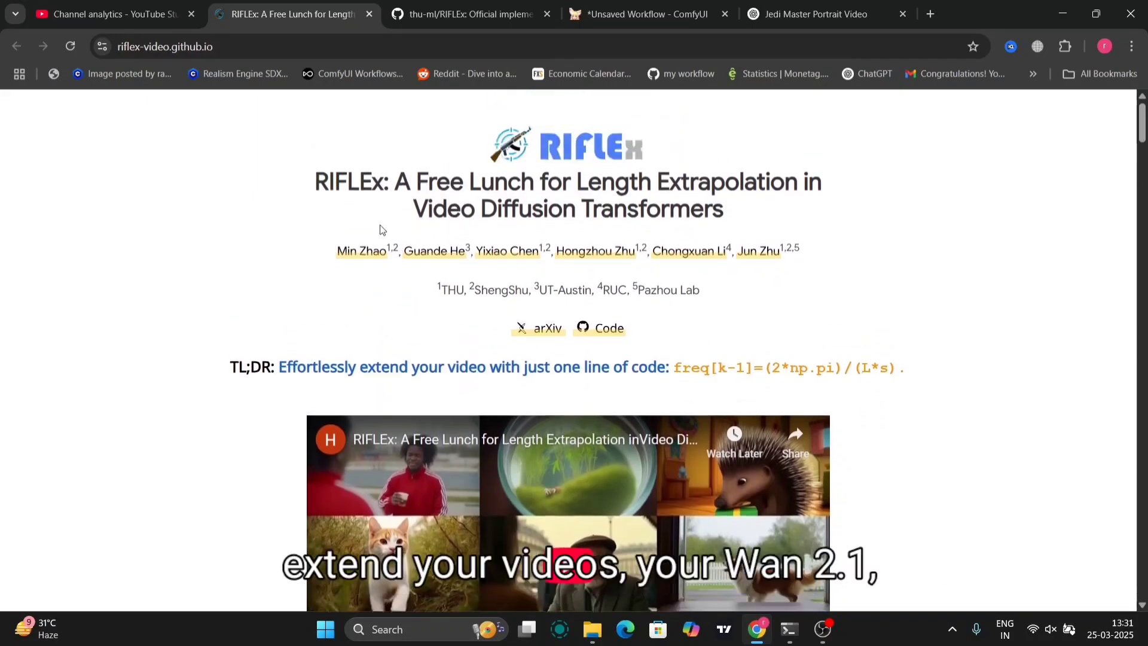
# Open the thu-ml/RIFLEx repository and highlight the HunyuanVideo, CogVideoX-5B and Wan2.1 extrapolation lengths.
pyautogui.click(605, 328)
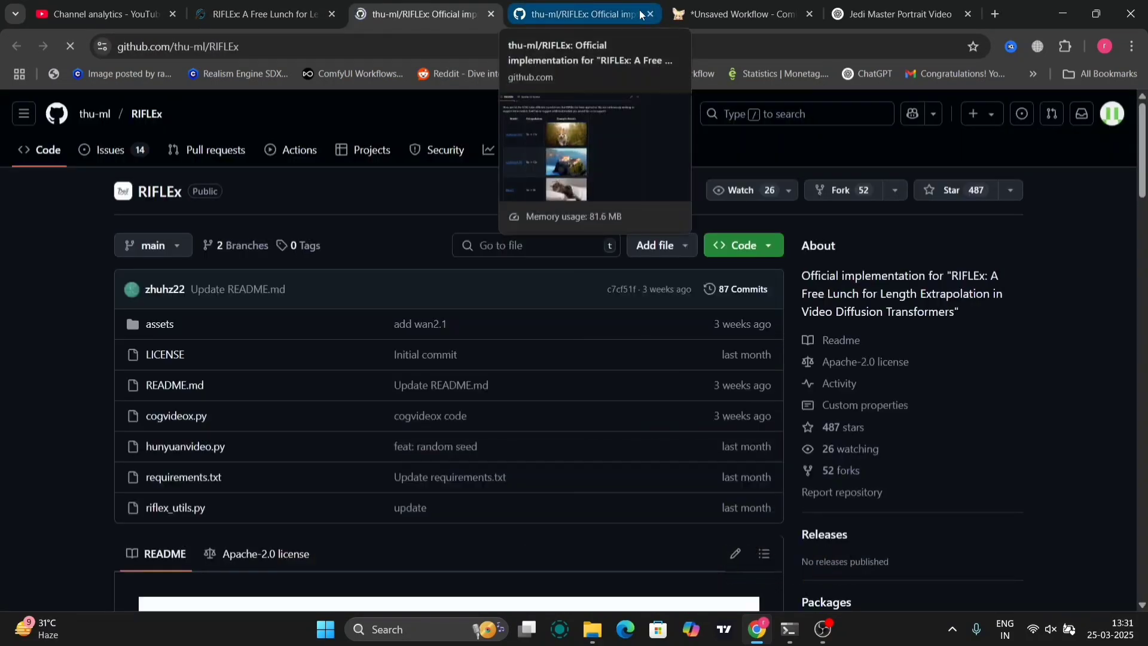
pyautogui.click(648, 15)
pyautogui.scroll(-4, 370, 415)
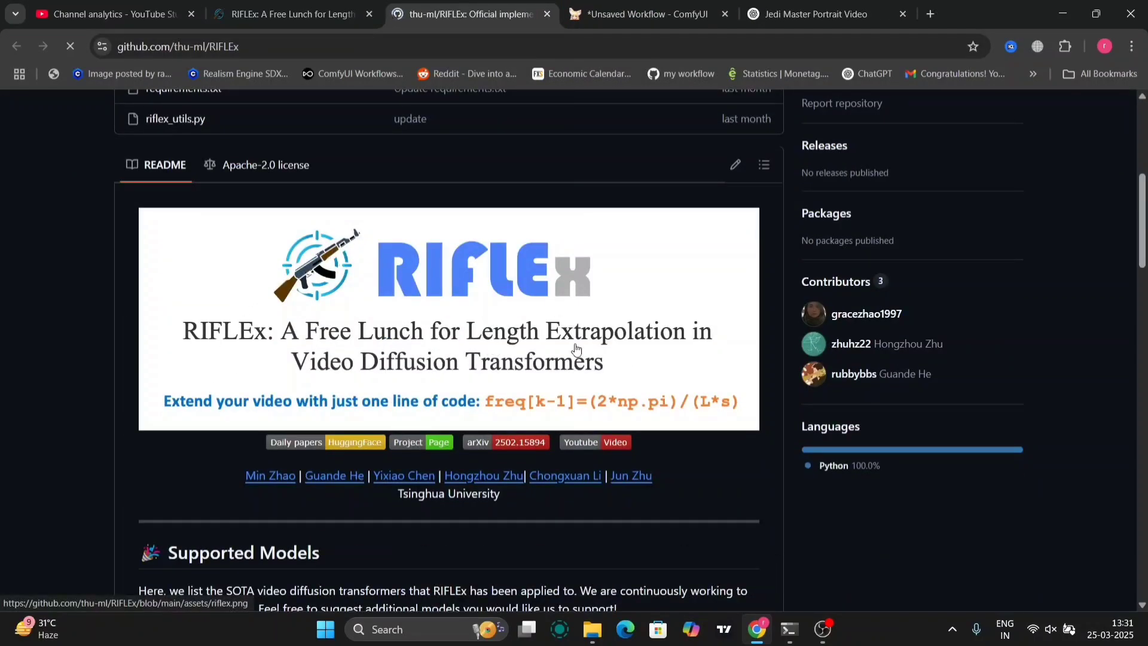
pyautogui.scroll(-3, 577, 349)
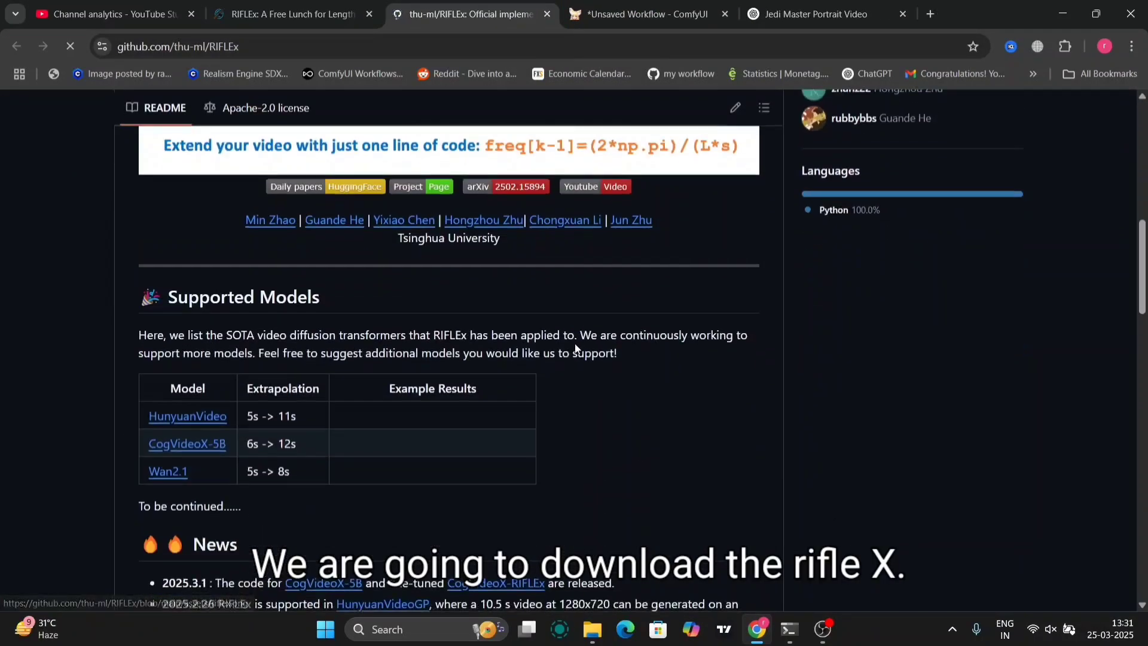
pyautogui.scroll(-4, 318, 543)
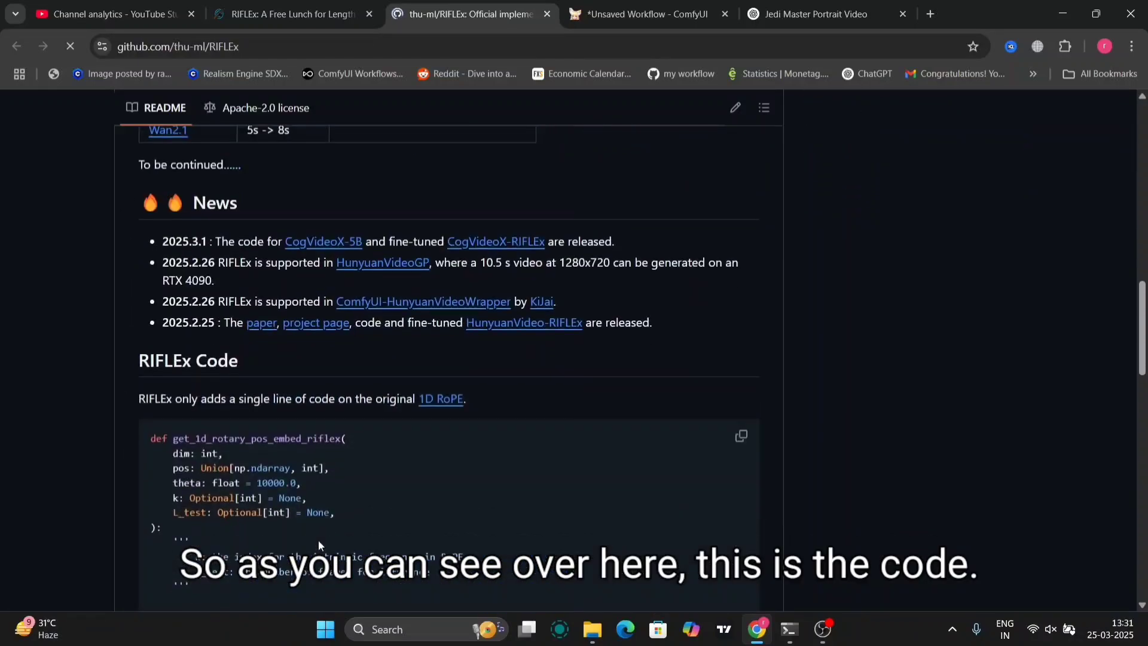
pyautogui.scroll(-8, 319, 544)
pyautogui.scroll(-6, 319, 544)
pyautogui.scroll(-6, 318, 544)
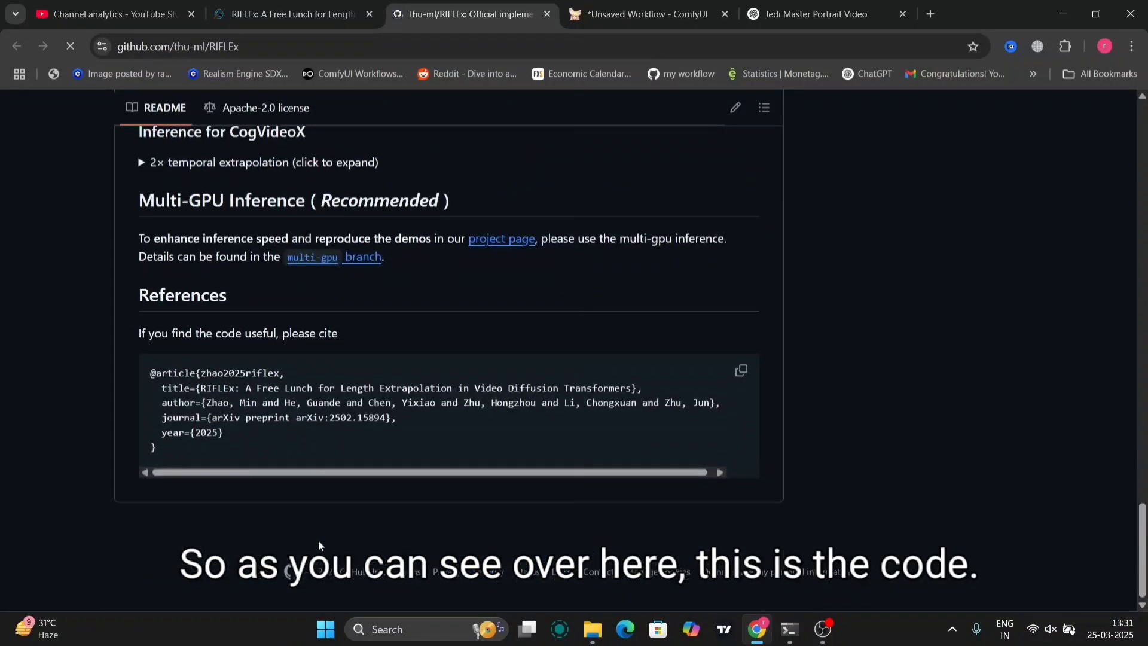
pyautogui.scroll(10, 318, 545)
pyautogui.scroll(2, 318, 545)
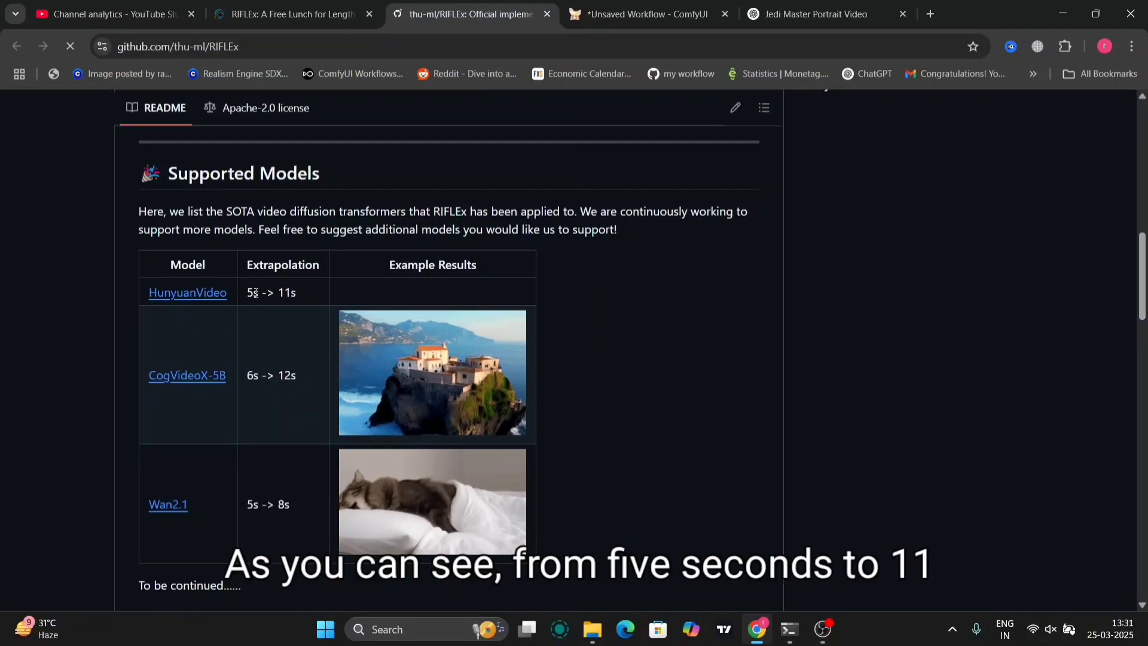
pyautogui.moveTo(255, 293); pyautogui.dragTo(296, 292)
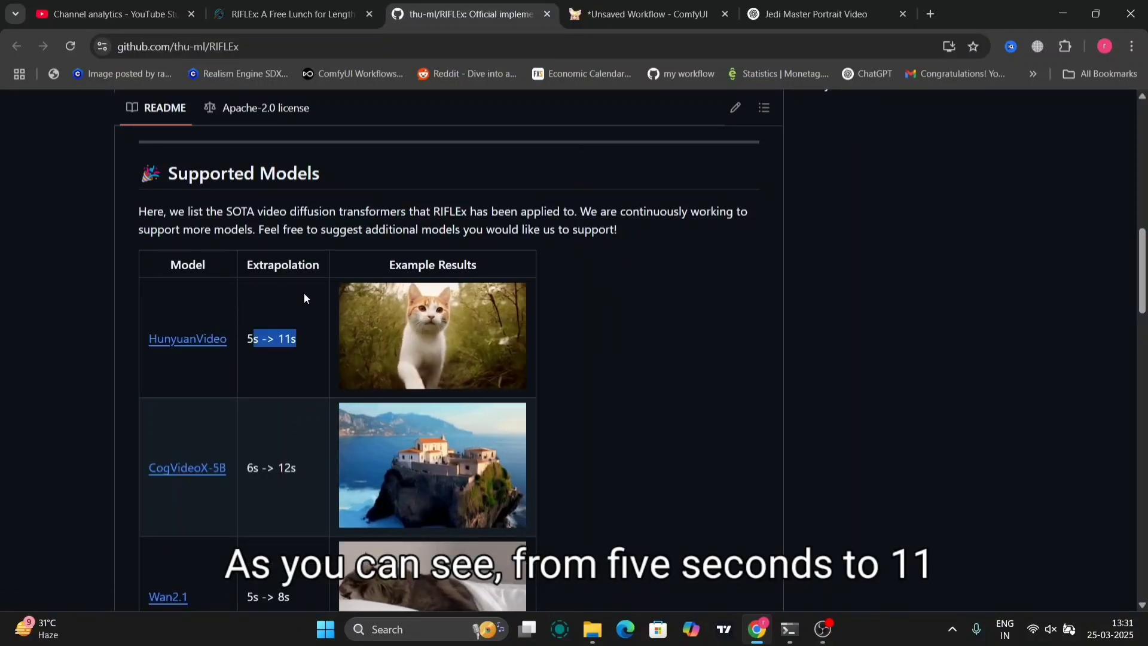
pyautogui.scroll(-1, 272, 403)
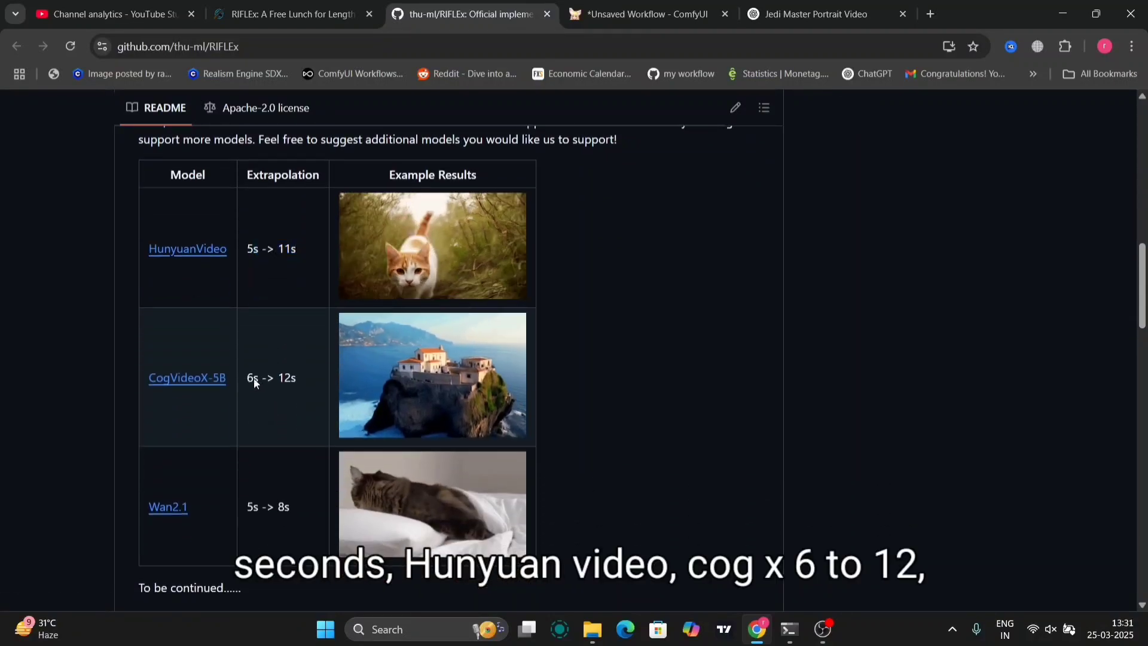
pyautogui.moveTo(245, 377); pyautogui.dragTo(308, 377)
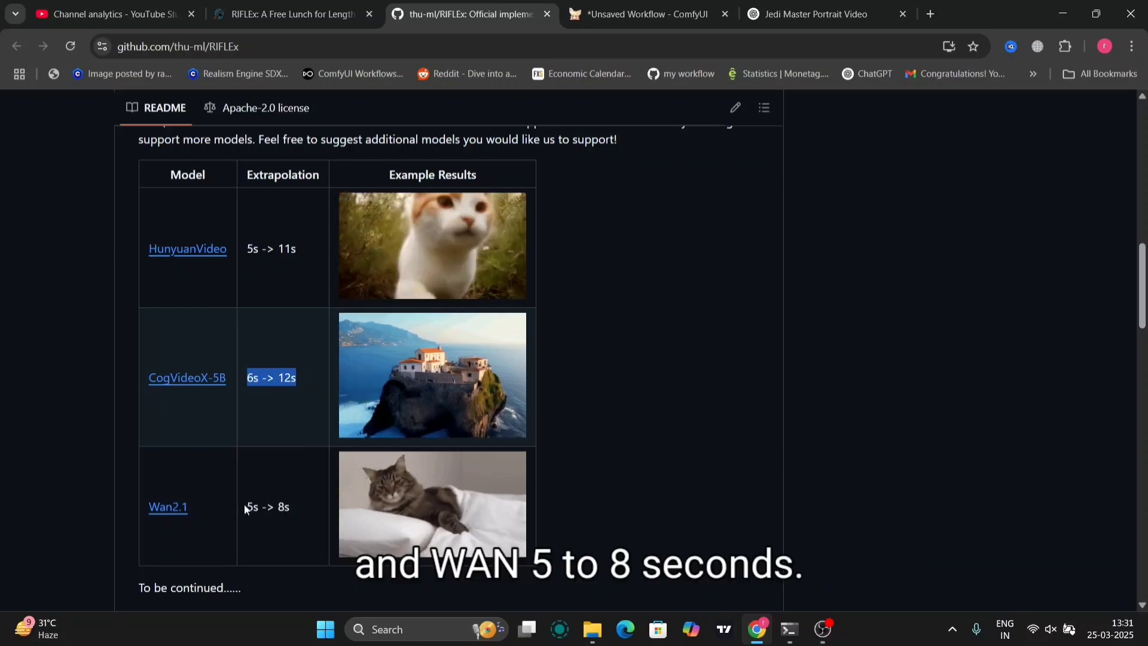
pyautogui.moveTo(244, 505)
pyautogui.mouseDown()
pyautogui.moveTo(307, 505)
pyautogui.moveTo(254, 506)
pyautogui.moveTo(291, 506)
pyautogui.mouseUp()
pyautogui.click(613, 445)
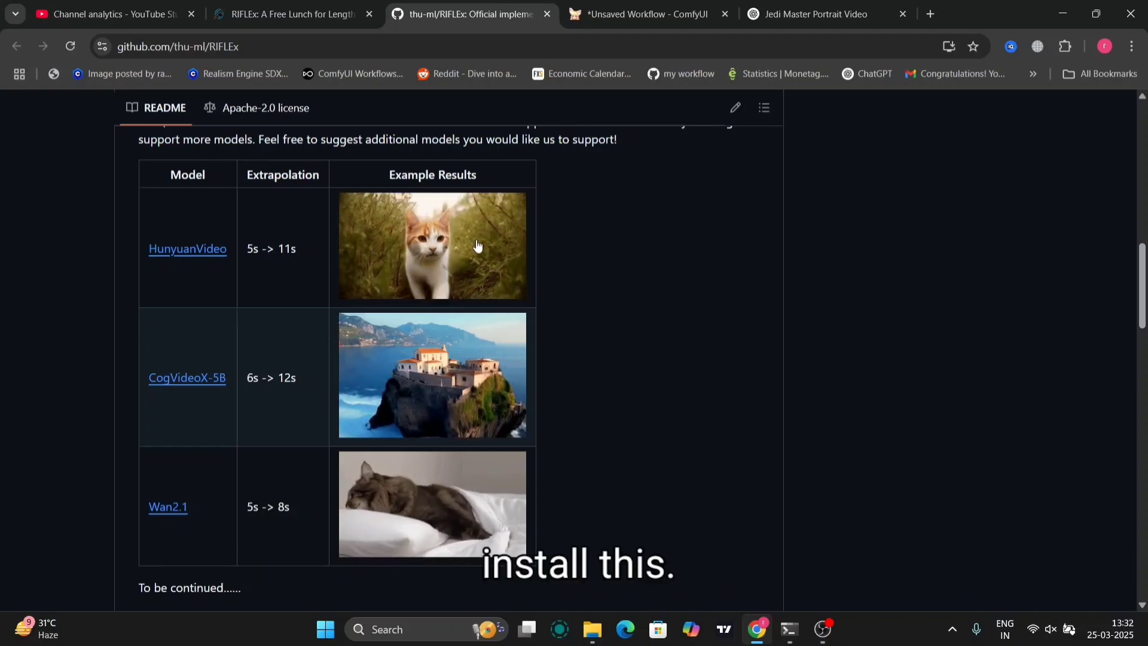
pyautogui.scroll(-5, 703, 349)
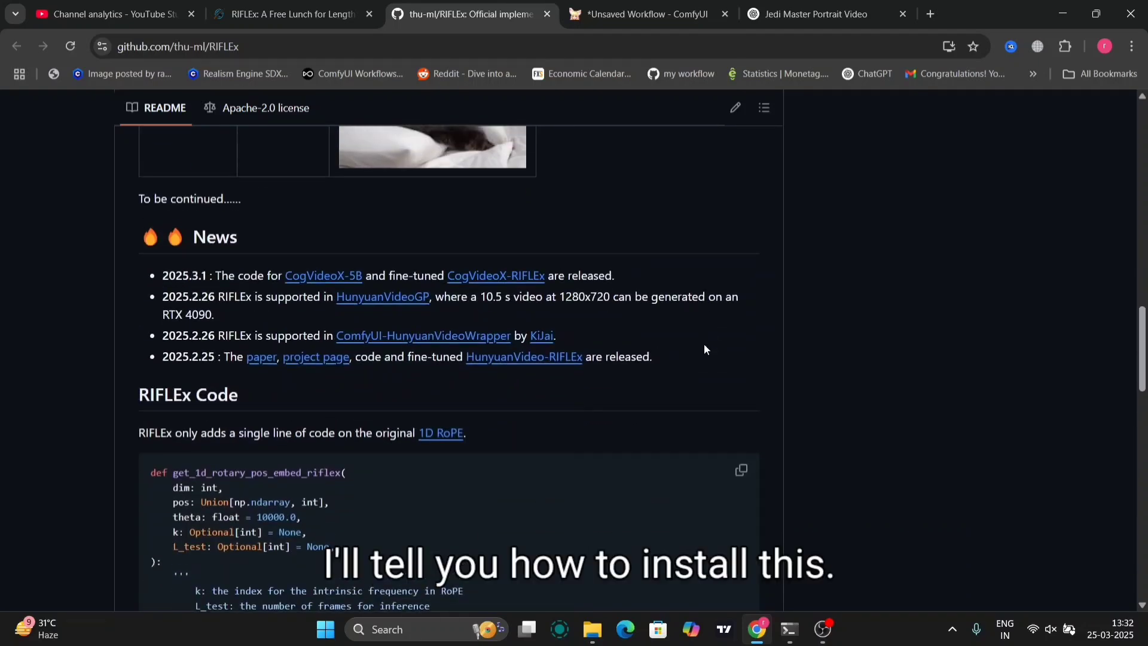
pyautogui.scroll(-5, 704, 349)
pyautogui.scroll(-3, 704, 349)
pyautogui.scroll(-1, 704, 349)
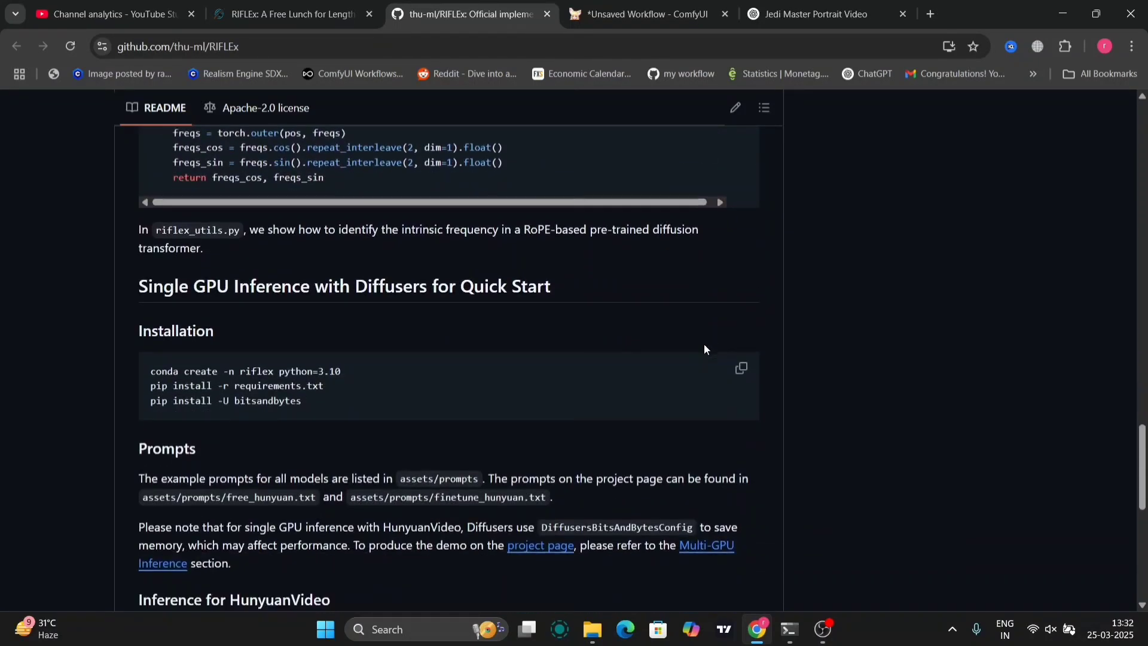
pyautogui.scroll(-4, 705, 349)
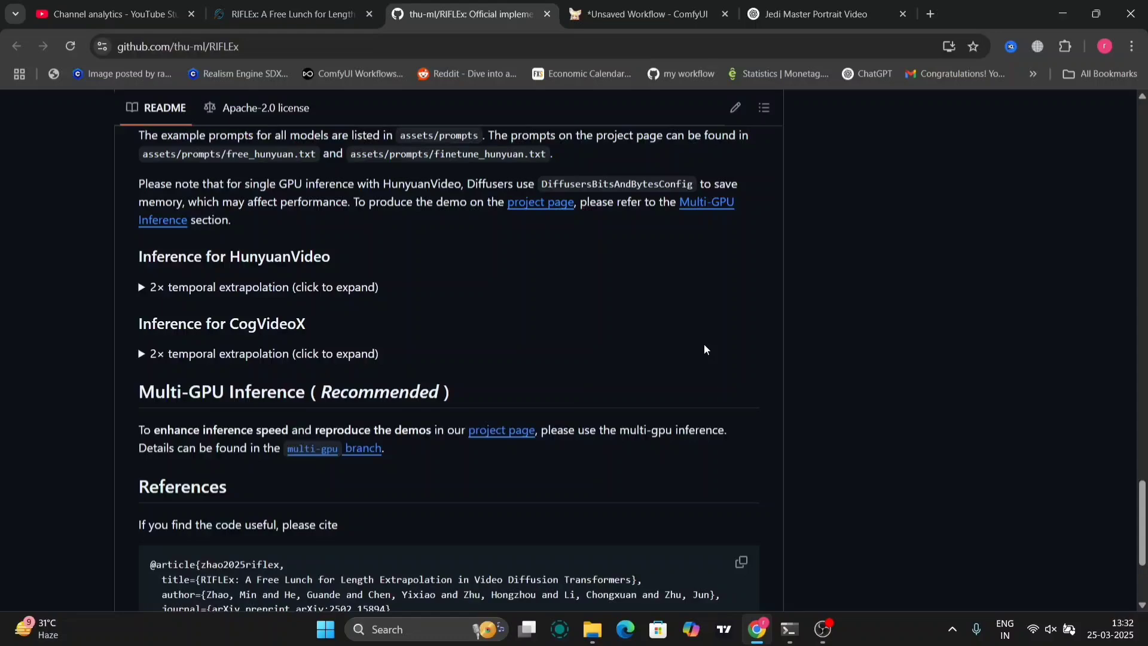
pyautogui.scroll(-2, 704, 349)
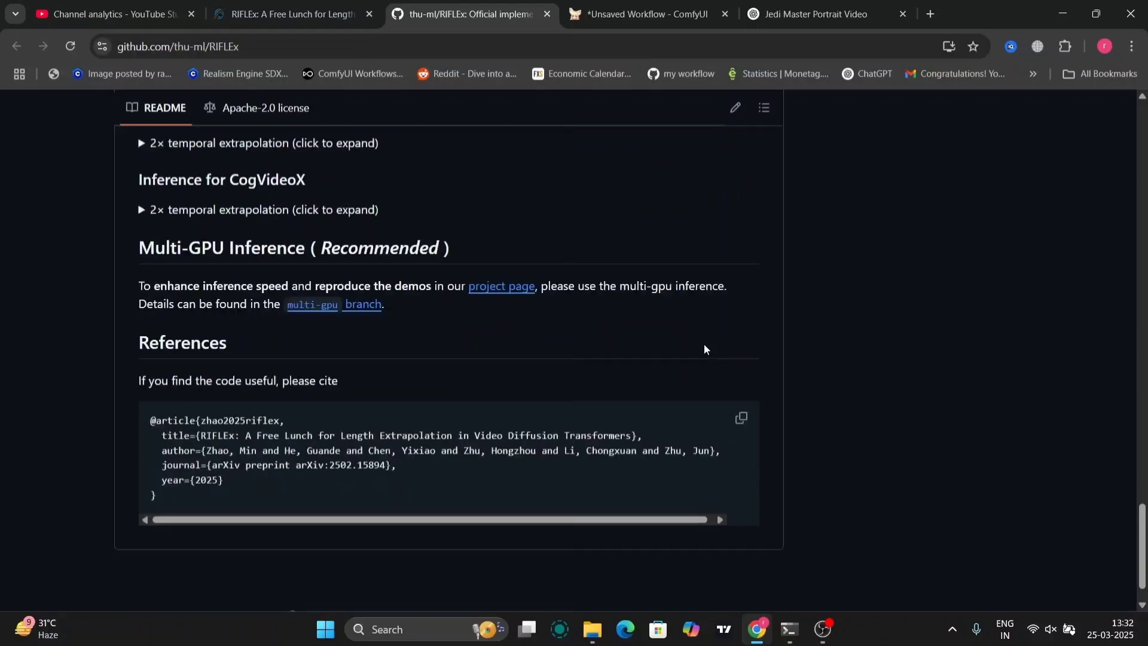
pyautogui.scroll(4, 704, 350)
pyautogui.scroll(1, 704, 349)
pyautogui.scroll(1, 705, 348)
pyautogui.scroll(4, 703, 349)
pyautogui.scroll(5, 705, 349)
pyautogui.scroll(4, 704, 350)
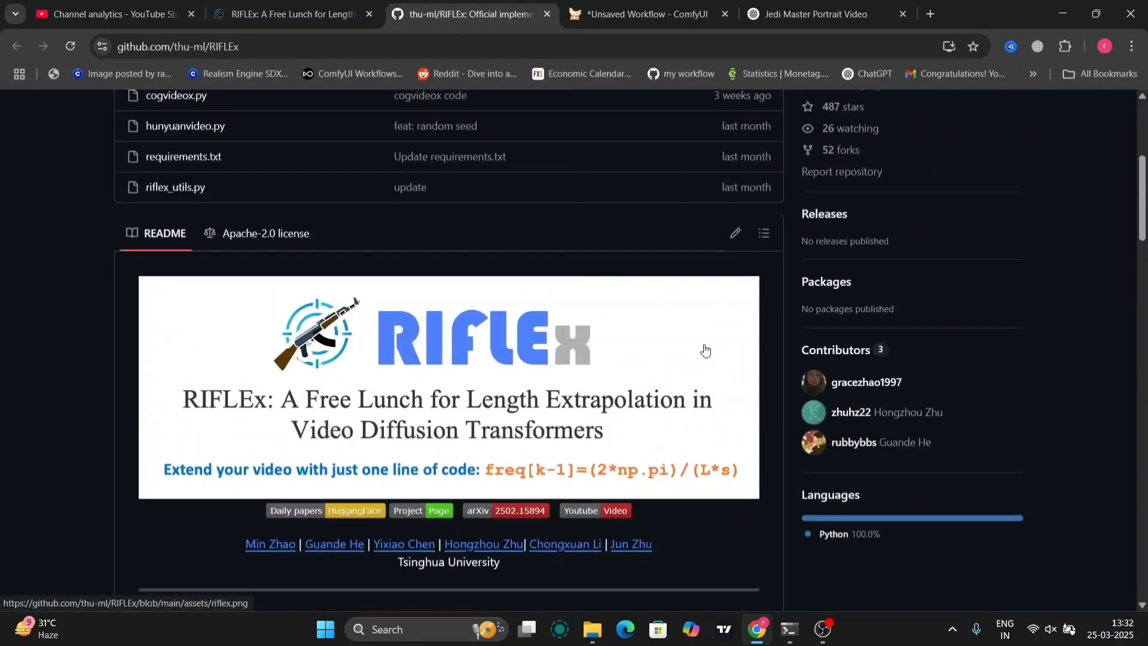
# Search the ComfyUI canvas for 'apply r' to find the WanVideo and HunyuanVideo RifleXRoPE nodes.
pyautogui.click(615, 4)
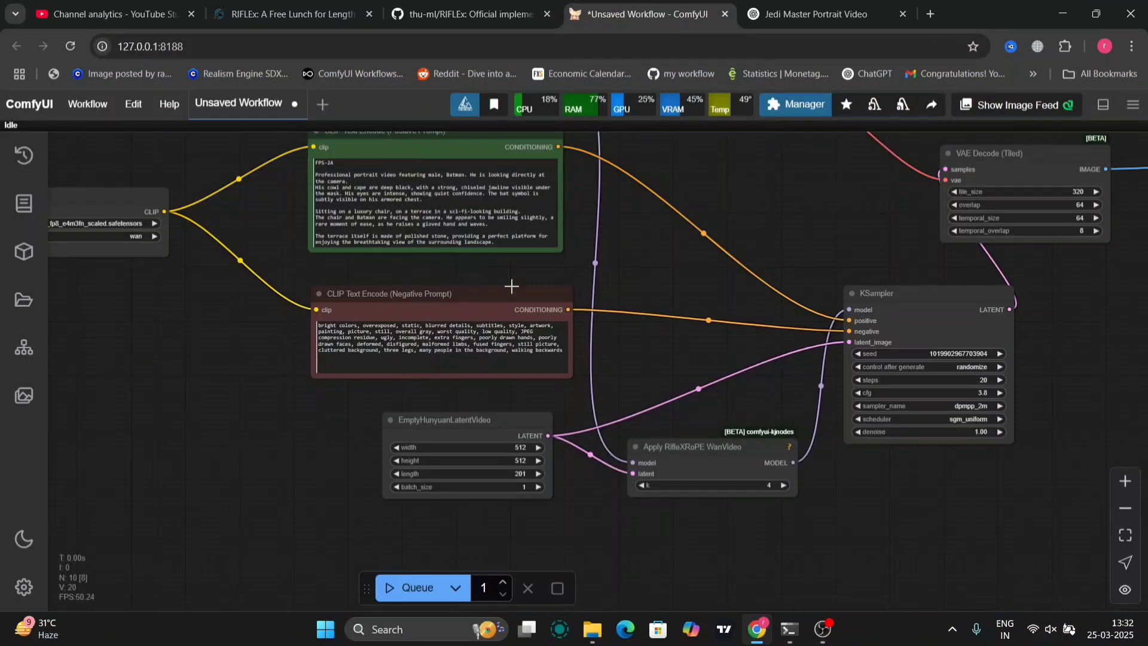
pyautogui.moveTo(291, 399)
pyautogui.mouseDown()
pyautogui.moveTo(739, 428)
pyautogui.moveTo(345, 290)
pyautogui.mouseUp()
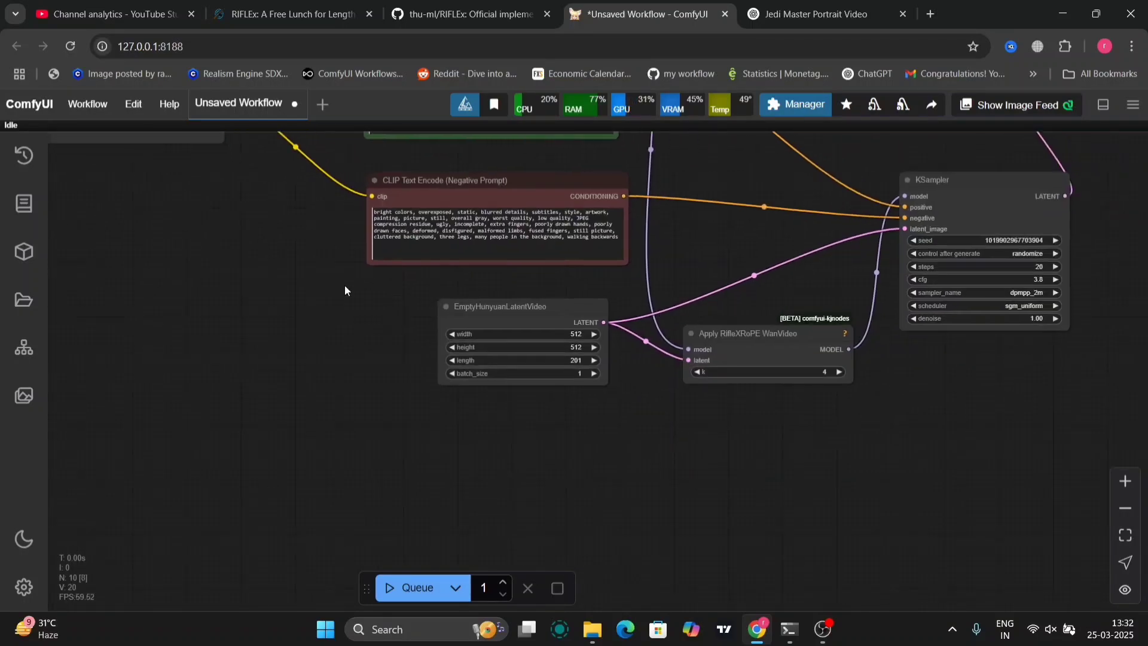
pyautogui.doubleClick(776, 474)
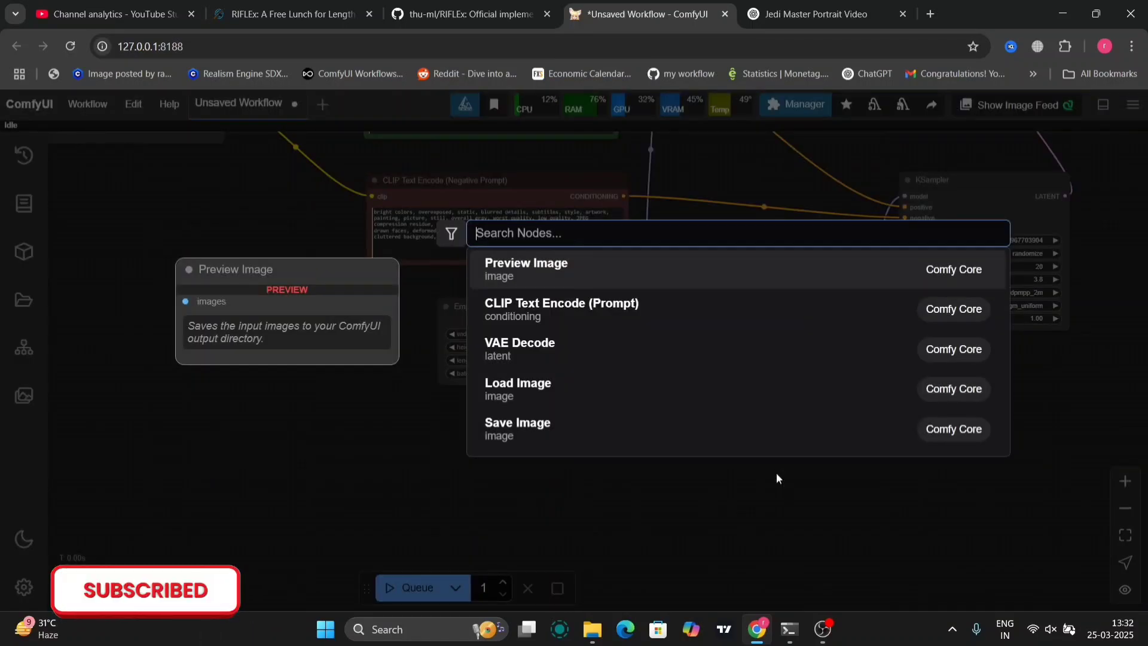
pyautogui.write('apply')
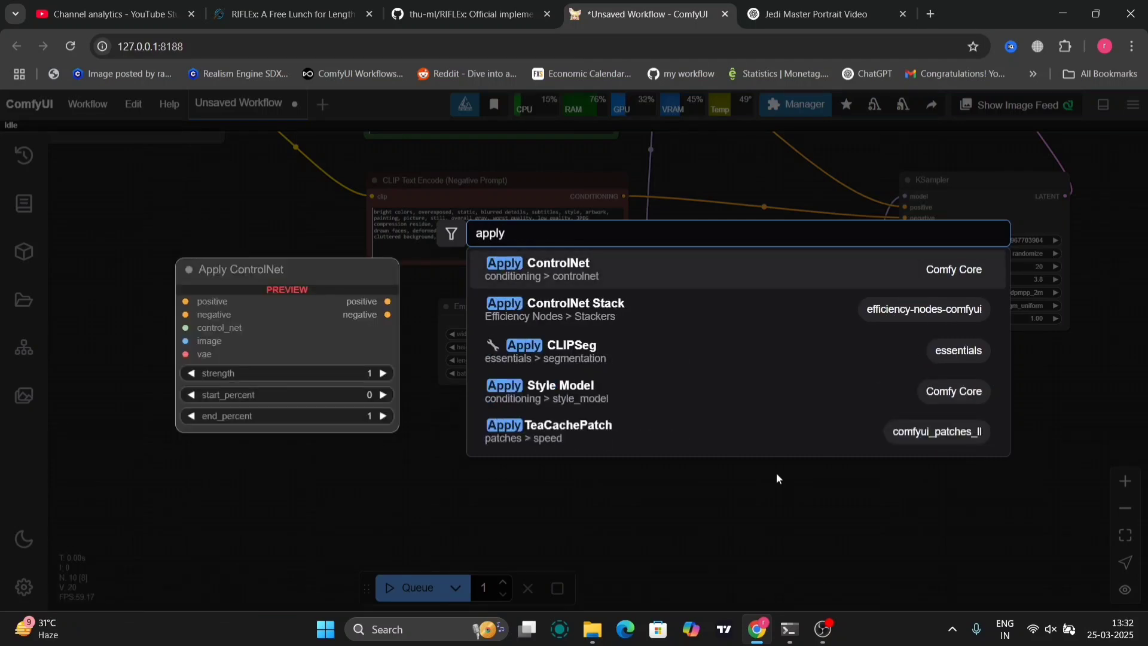
pyautogui.write(' r')
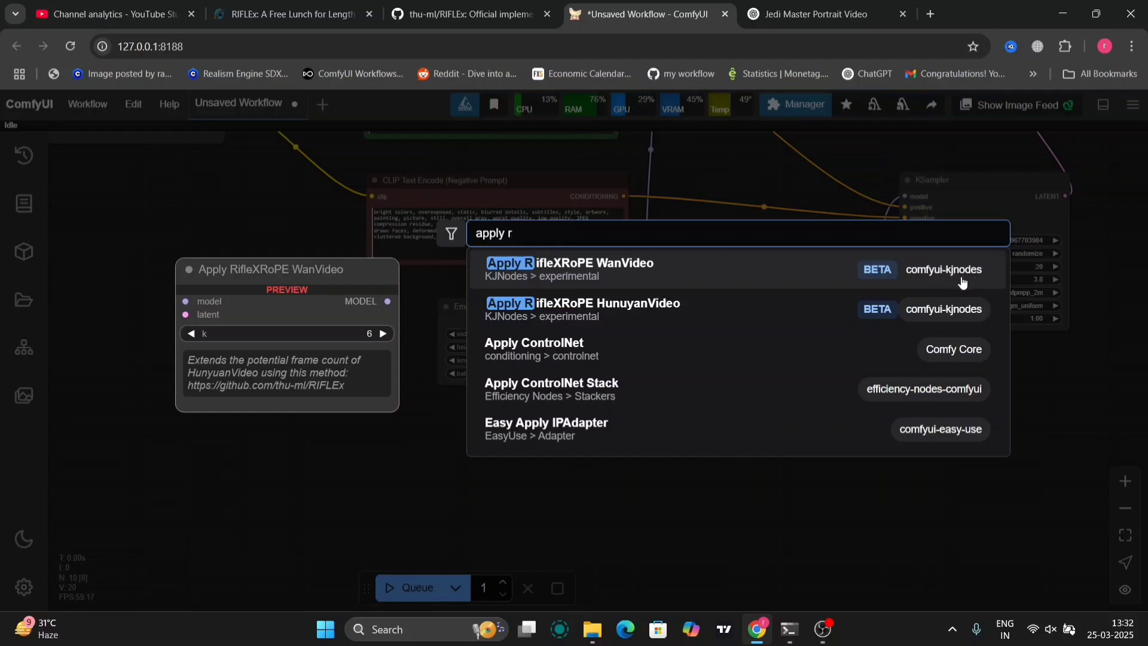
pyautogui.click(850, 158)
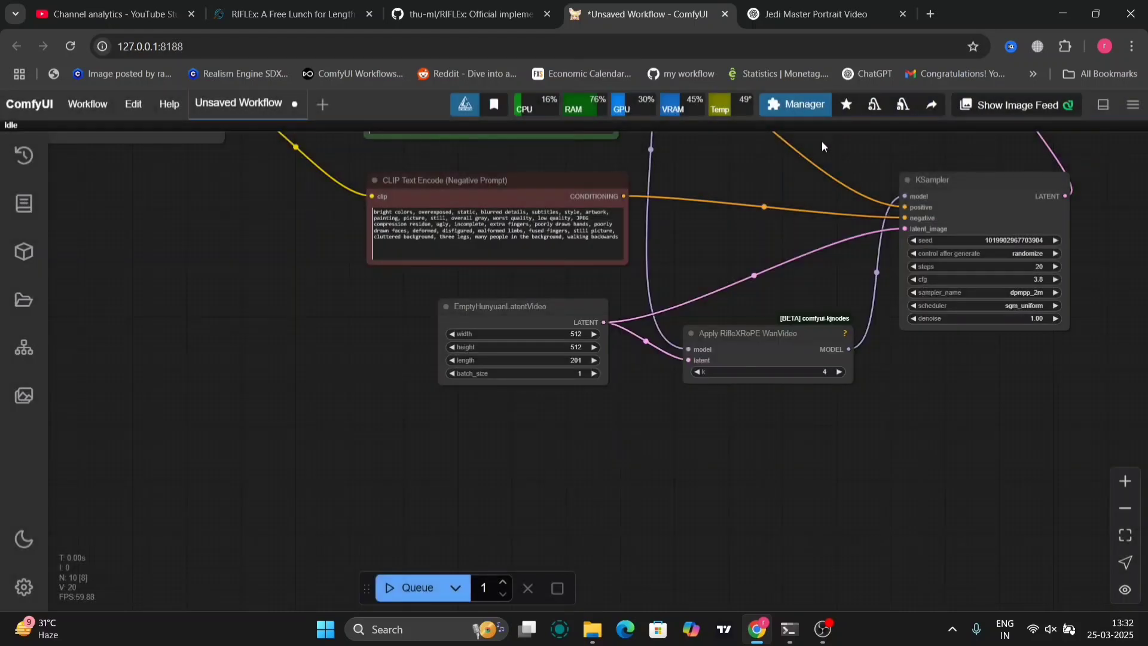
# Search Manager's custom node list for KJNodes, then return to the Manager main menu.
pyautogui.click(785, 107)
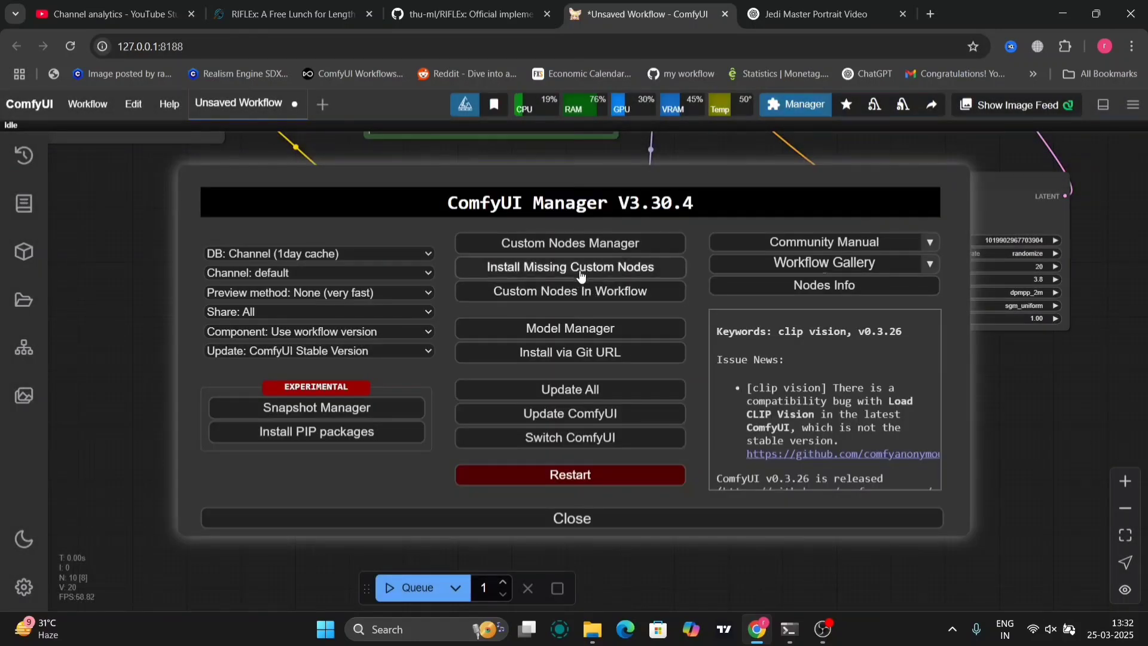
pyautogui.click(562, 241)
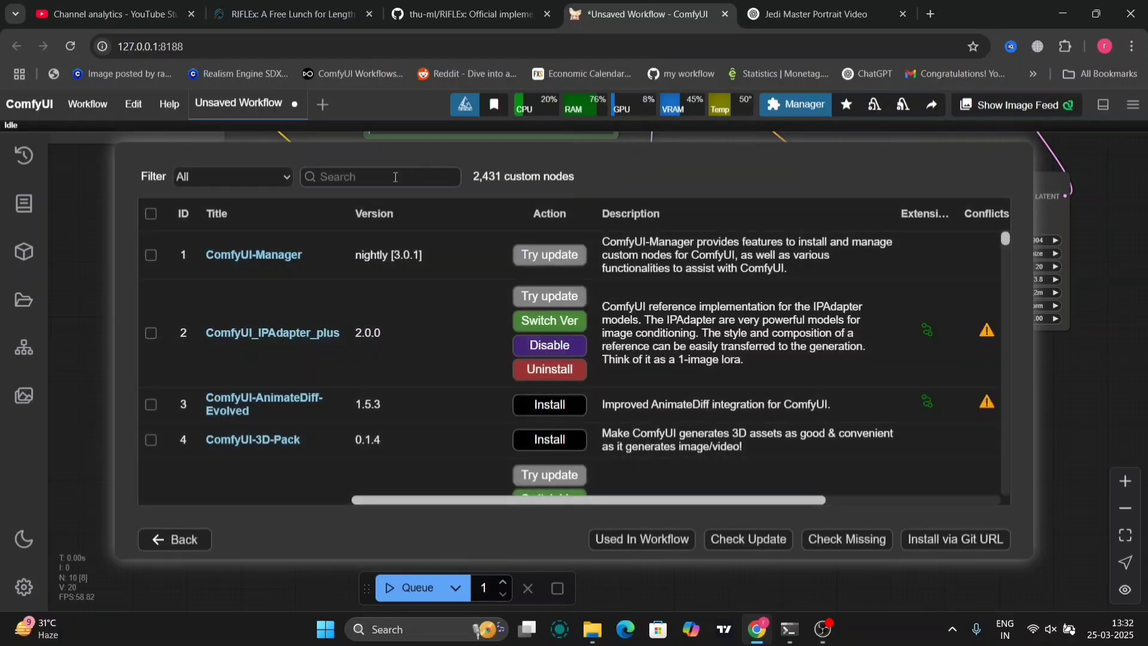
pyautogui.click(395, 177)
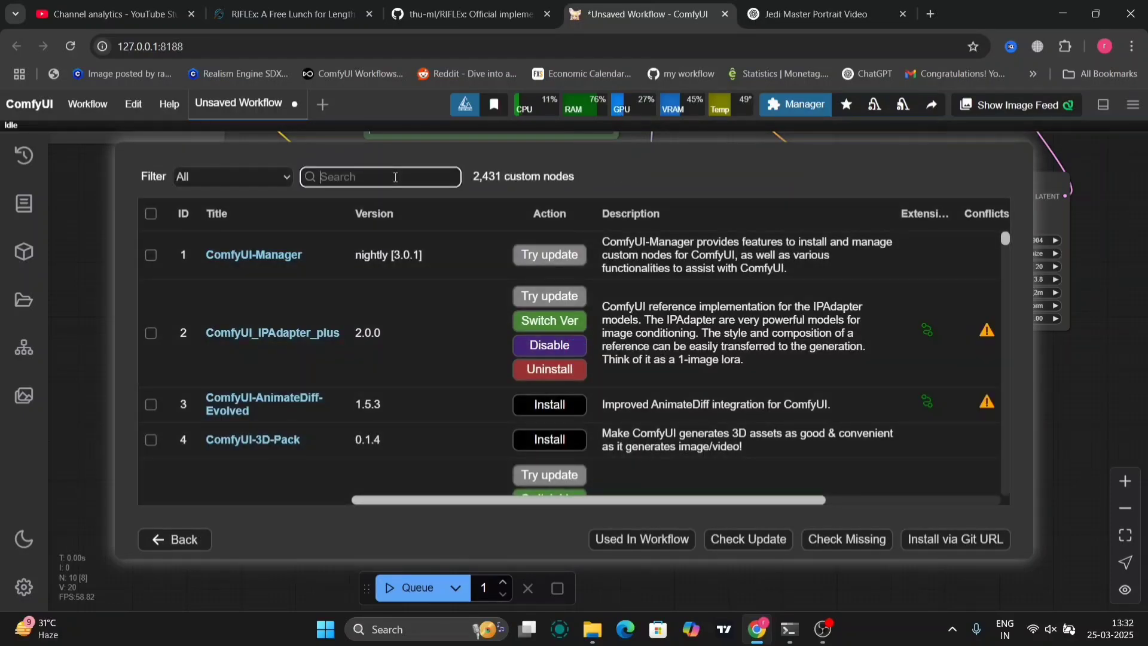
pyautogui.write('kj')
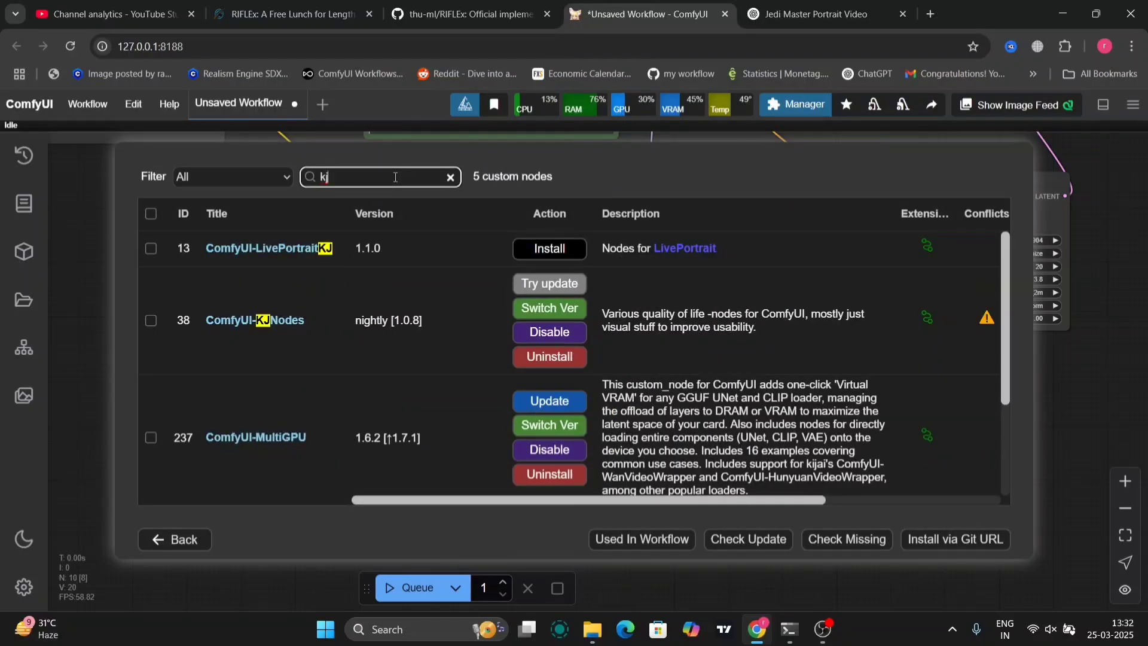
pyautogui.write('no')
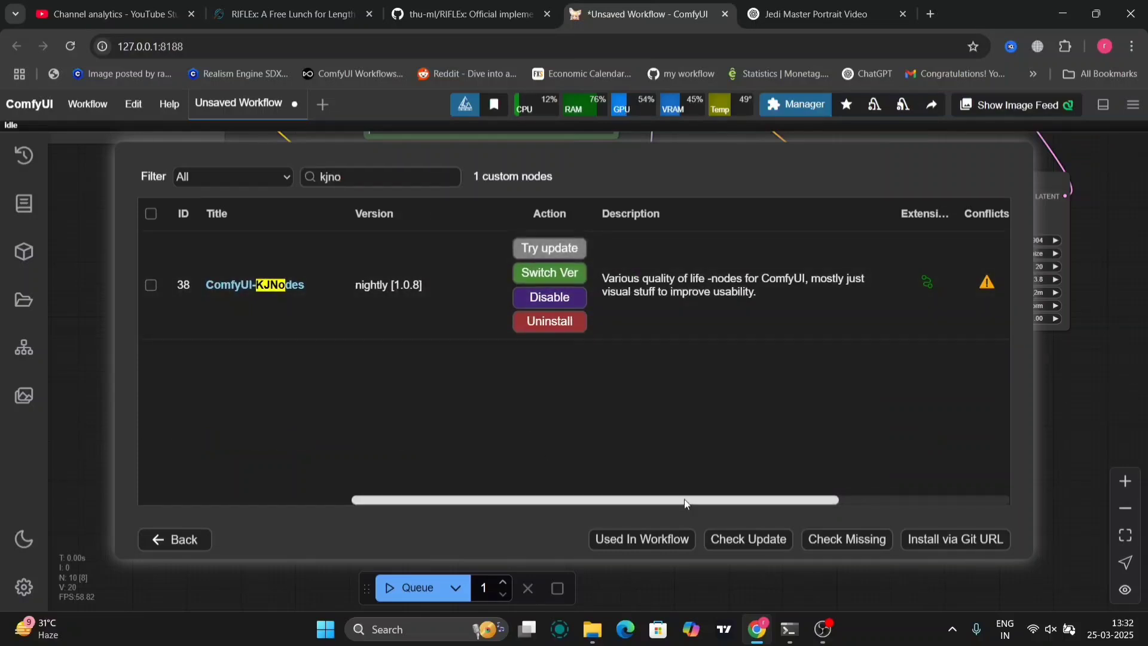
pyautogui.moveTo(685, 498)
pyautogui.mouseDown()
pyautogui.moveTo(822, 508)
pyautogui.moveTo(298, 561)
pyautogui.mouseUp()
pyautogui.click(171, 539)
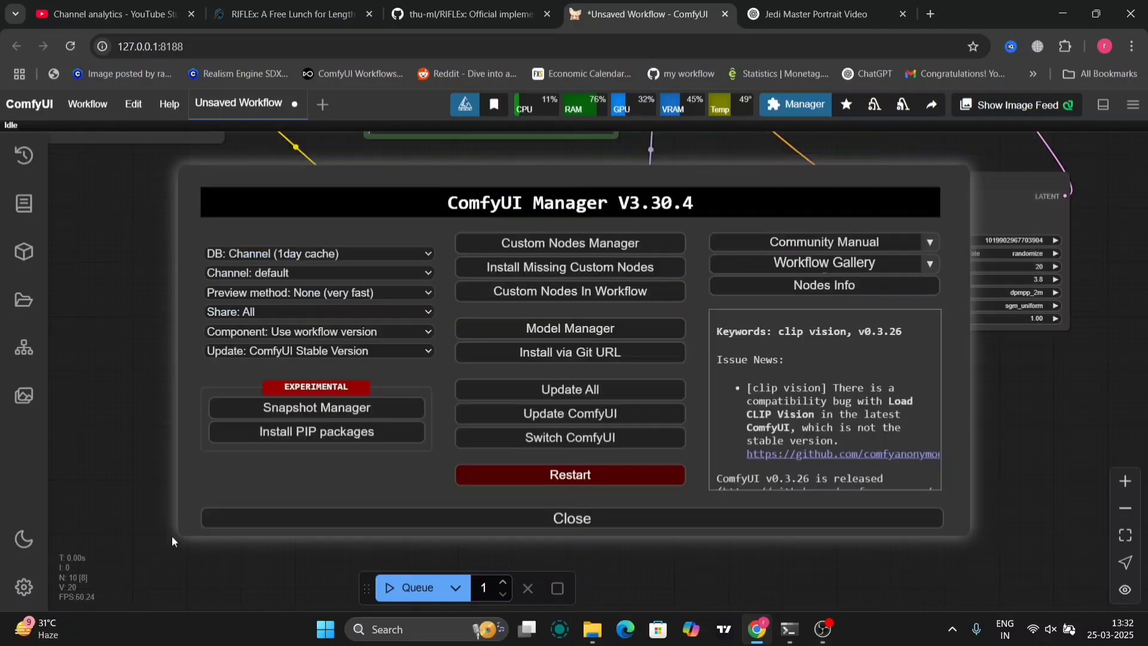
# Close the Manager and move the Load CLIP node right and the KSampler left.
pyautogui.click(314, 526)
pyautogui.moveTo(616, 463); pyautogui.dragTo(459, 419)
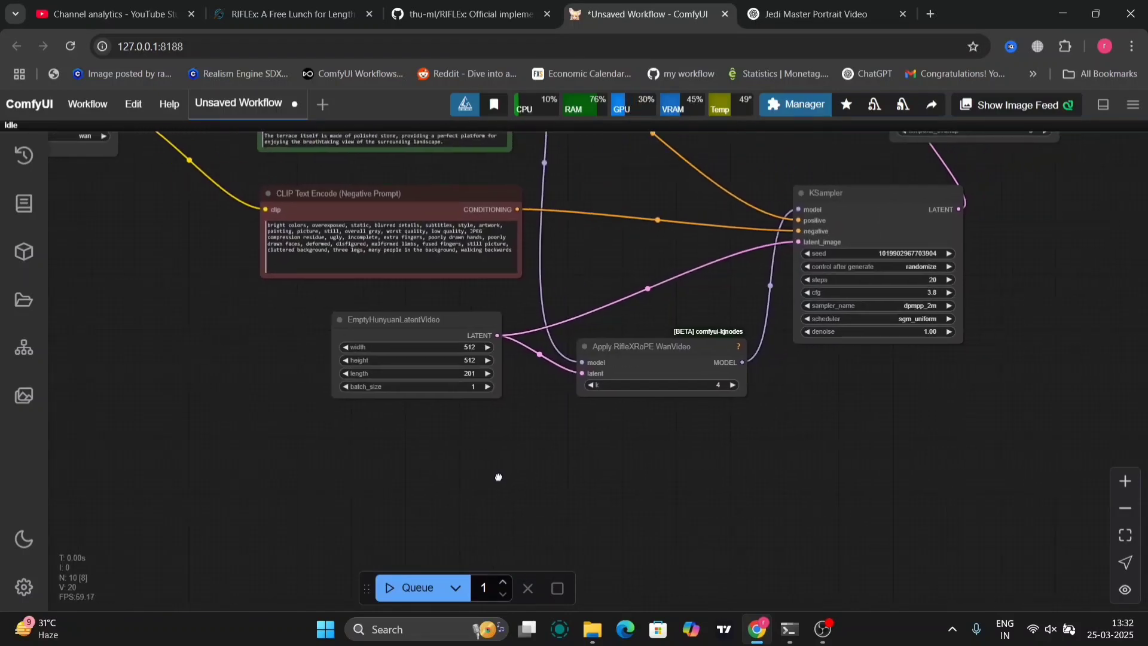
pyautogui.moveTo(563, 266); pyautogui.dragTo(442, 438)
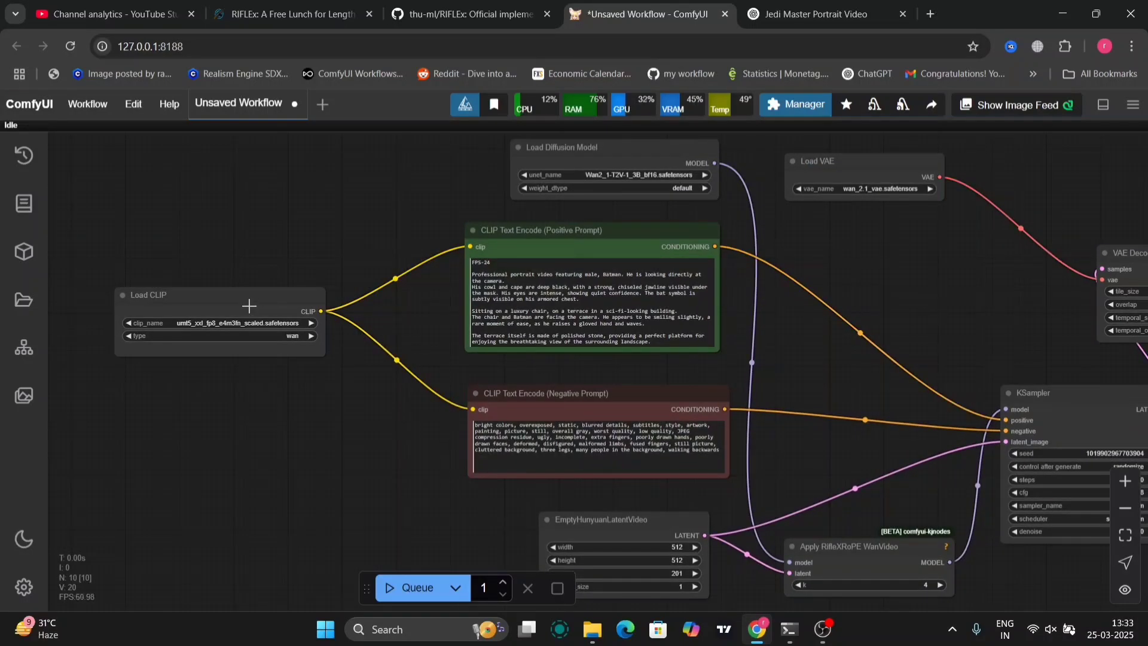
pyautogui.moveTo(250, 306)
pyautogui.mouseDown()
pyautogui.moveTo(391, 320)
pyautogui.moveTo(366, 336)
pyautogui.mouseUp()
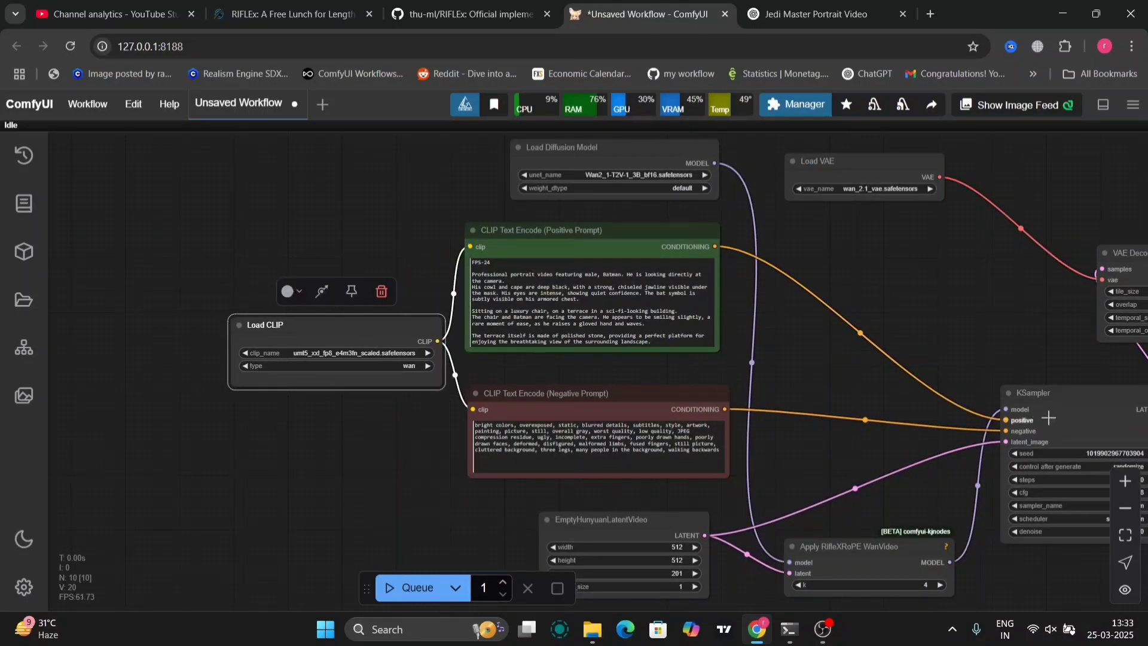
pyautogui.moveTo(1081, 396)
pyautogui.mouseDown()
pyautogui.moveTo(924, 309)
pyautogui.moveTo(916, 287)
pyautogui.mouseUp()
pyautogui.click(815, 237)
pyautogui.scroll(3, 816, 237)
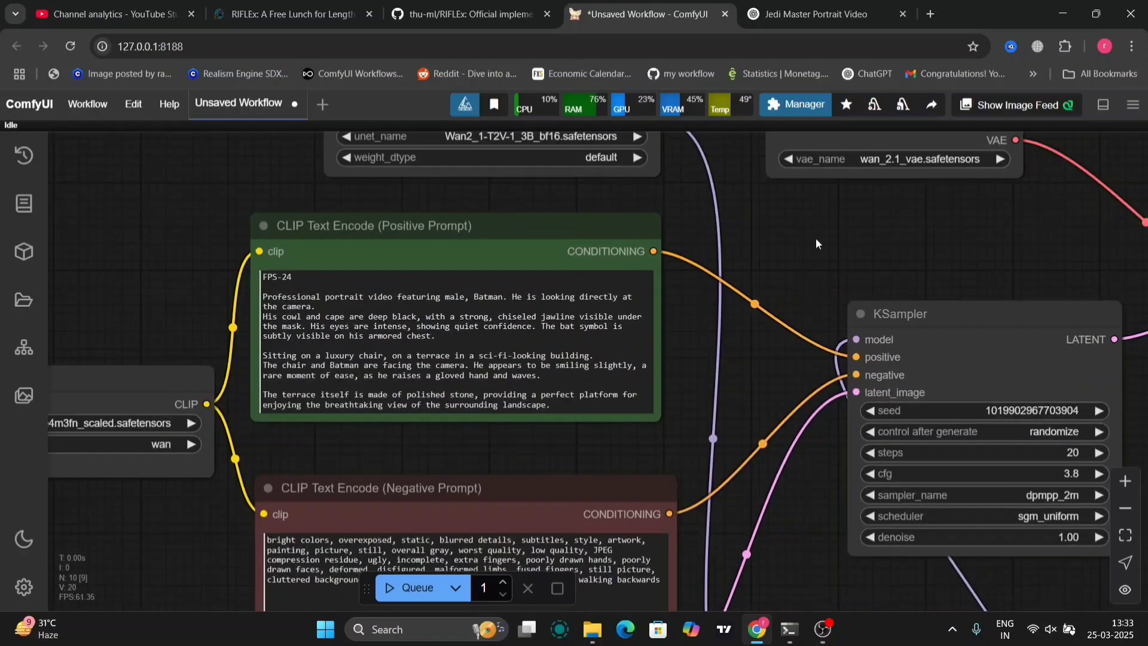
pyautogui.scroll(2, 700, 262)
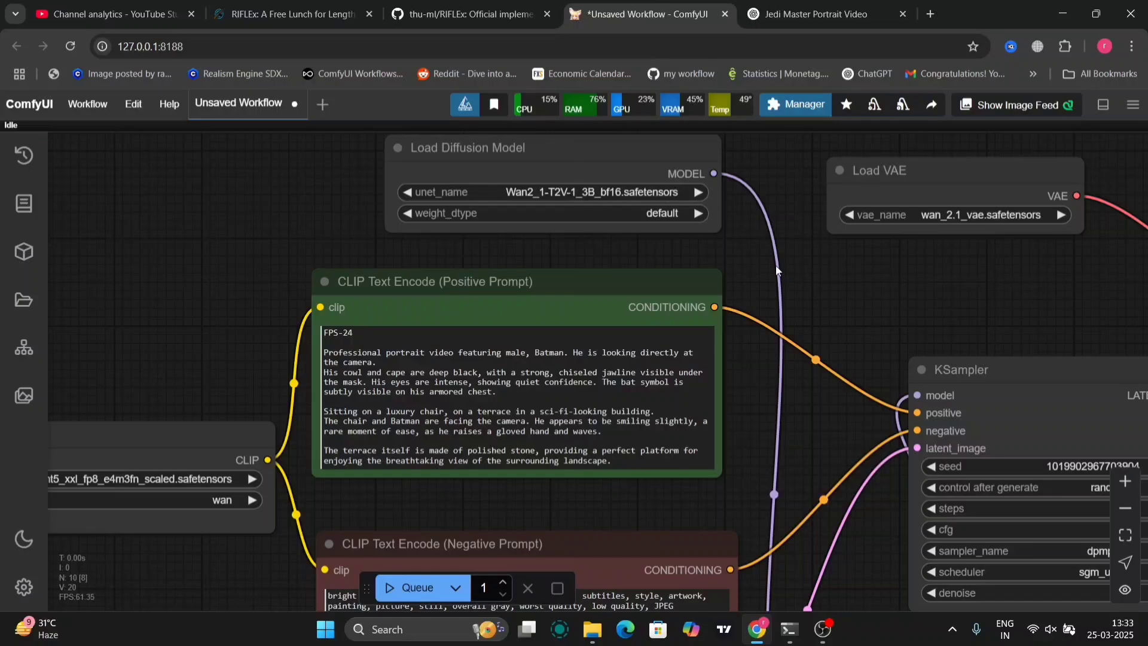
# Review the positive prompt text, then centre the Batman video preview.
pyautogui.moveTo(777, 269); pyautogui.dragTo(795, 106)
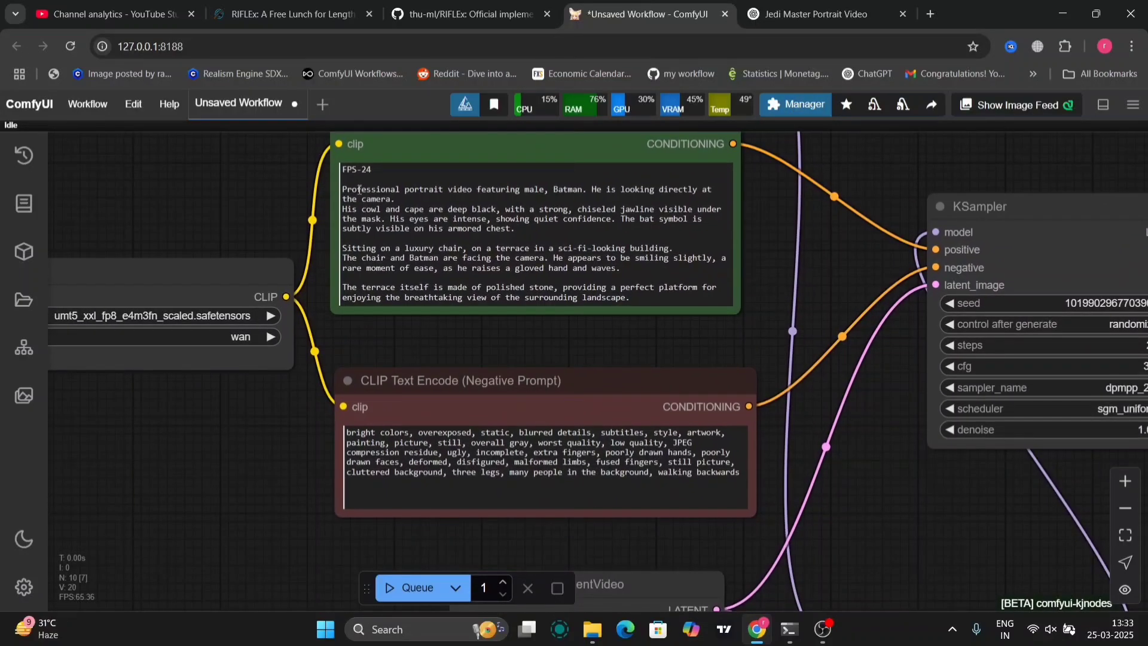
pyautogui.moveTo(345, 168); pyautogui.dragTo(526, 315)
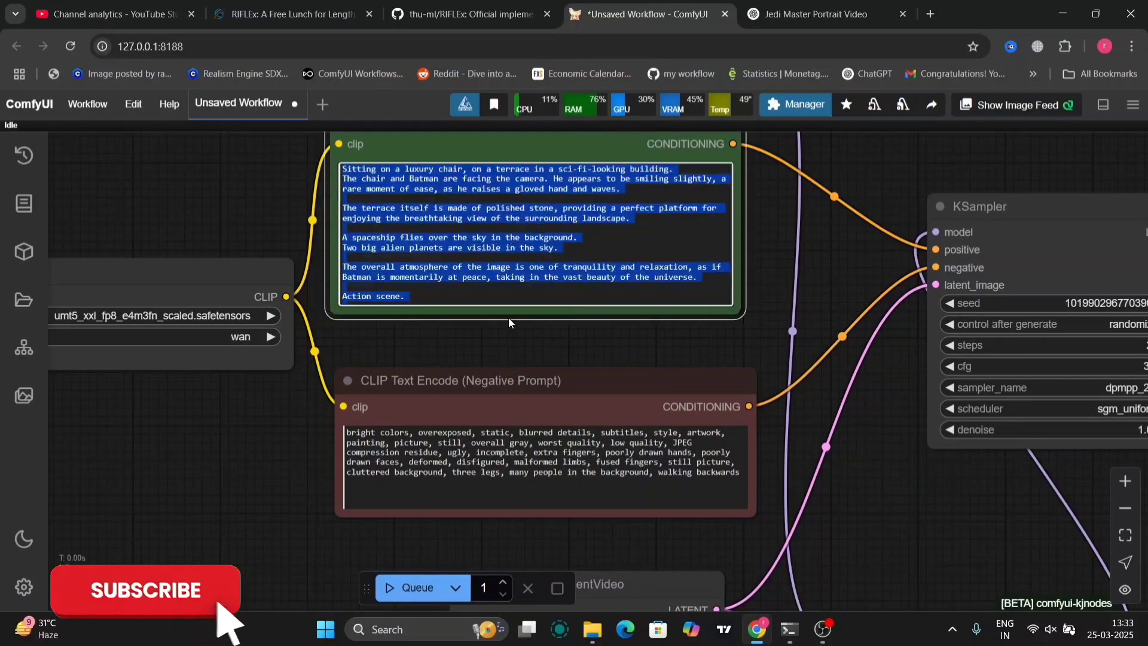
pyautogui.click(583, 302)
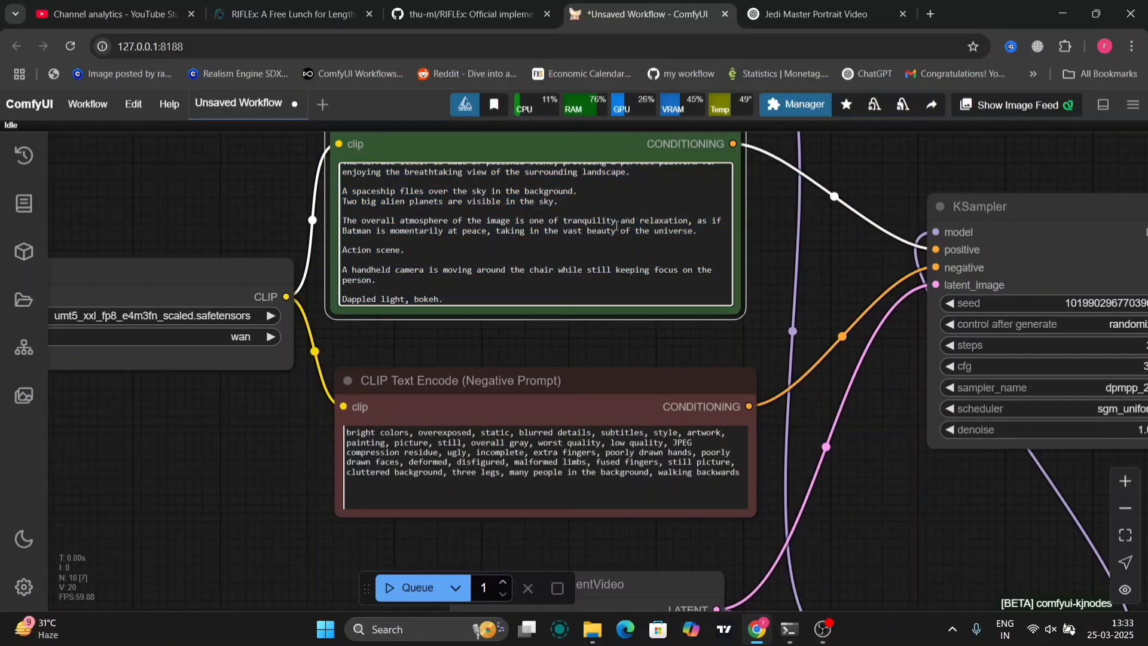
pyautogui.scroll(1, 616, 225)
pyautogui.scroll(1, 615, 225)
pyautogui.scroll(1, 617, 225)
pyautogui.scroll(1, 616, 225)
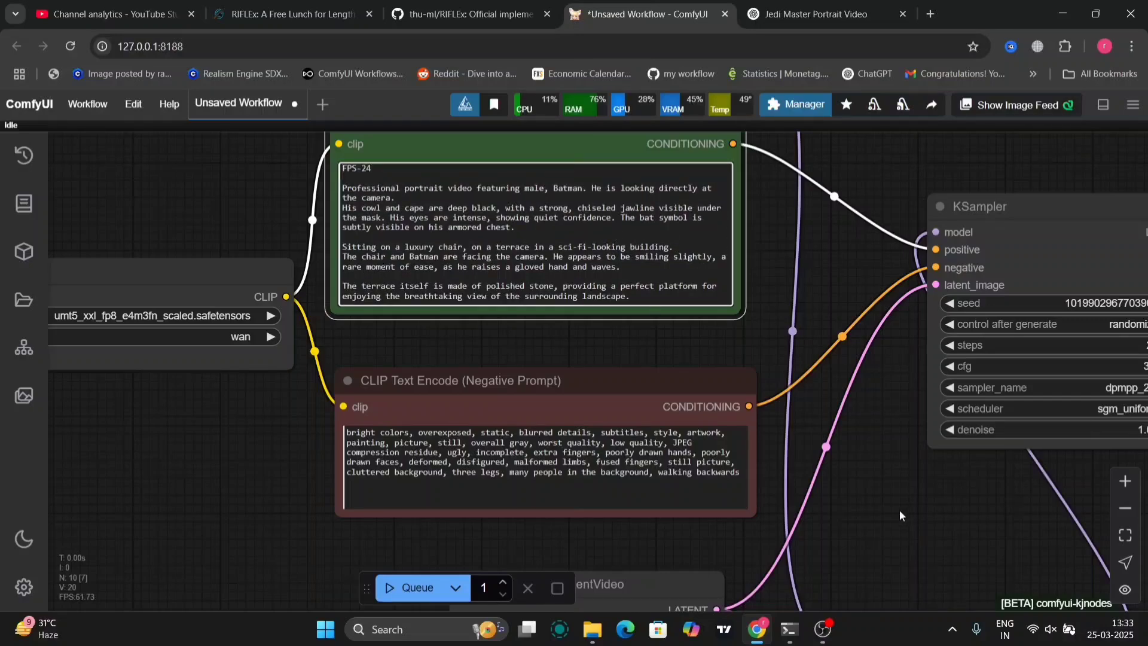
pyautogui.scroll(-5, 900, 509)
pyautogui.moveTo(899, 510); pyautogui.dragTo(678, 412)
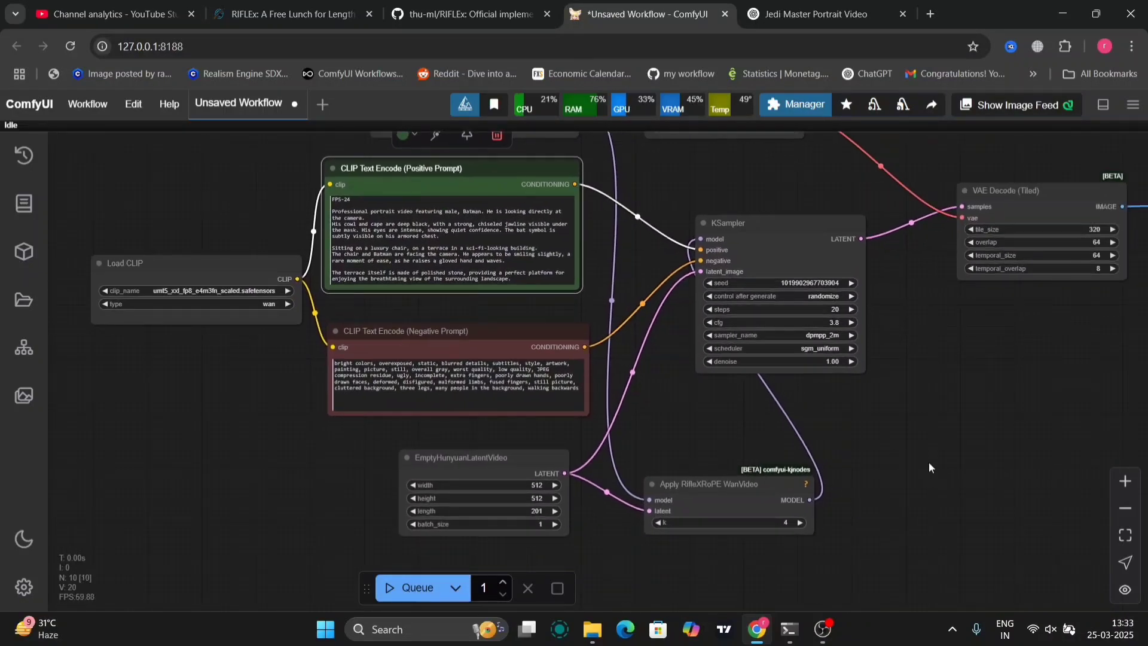
pyautogui.moveTo(929, 468); pyautogui.dragTo(594, 442)
pyautogui.moveTo(751, 443)
pyautogui.mouseDown()
pyautogui.moveTo(597, 435)
pyautogui.moveTo(413, 249)
pyautogui.moveTo(397, 268)
pyautogui.mouseUp()
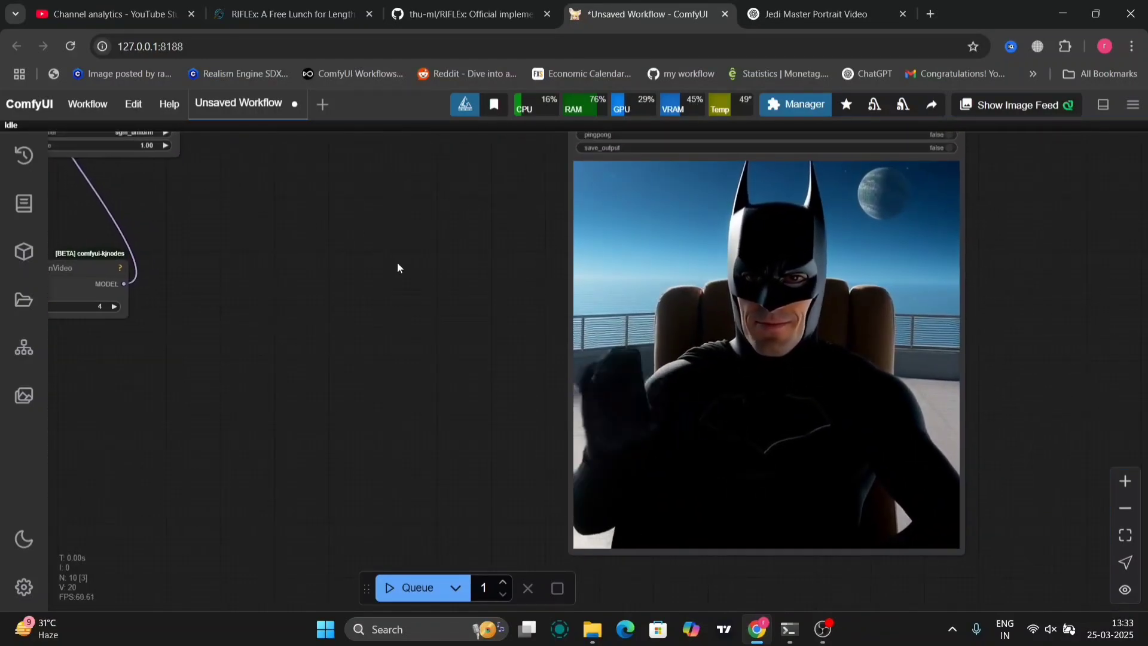
# Save the Batman video preview to disk as vid_txt2vid_output_00002.mp4.
pyautogui.rightClick(789, 387)
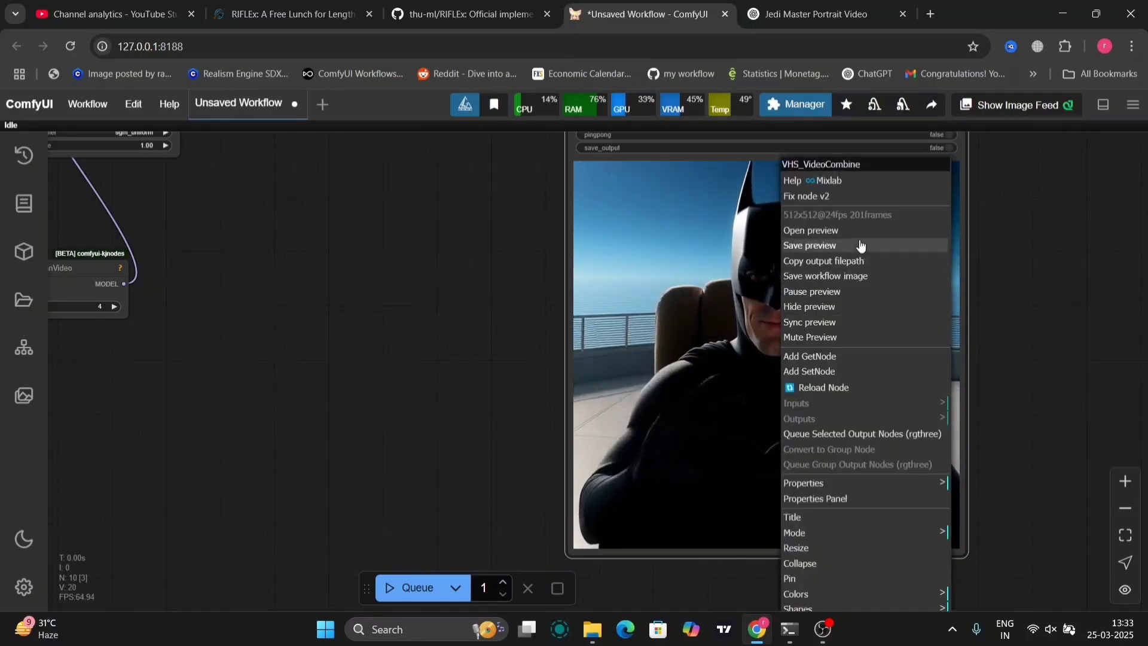
pyautogui.click(821, 244)
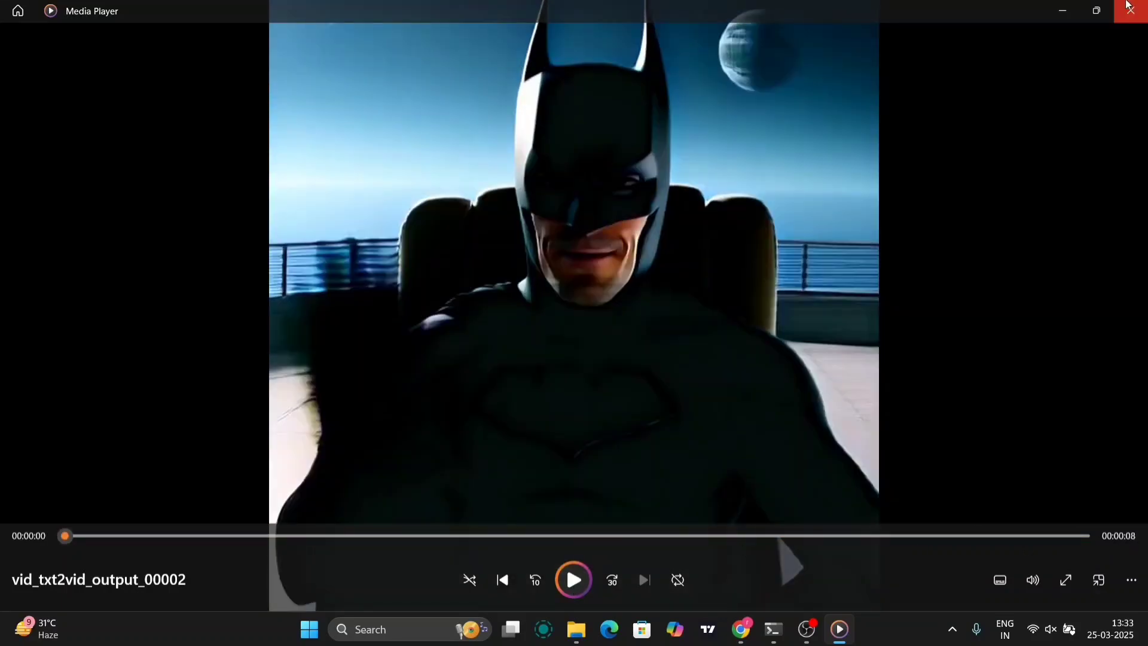
# Close Media Player and pan the workflow to the Load CLIP node.
pyautogui.click(1128, 7)
pyautogui.moveTo(369, 462); pyautogui.dragTo(392, 463)
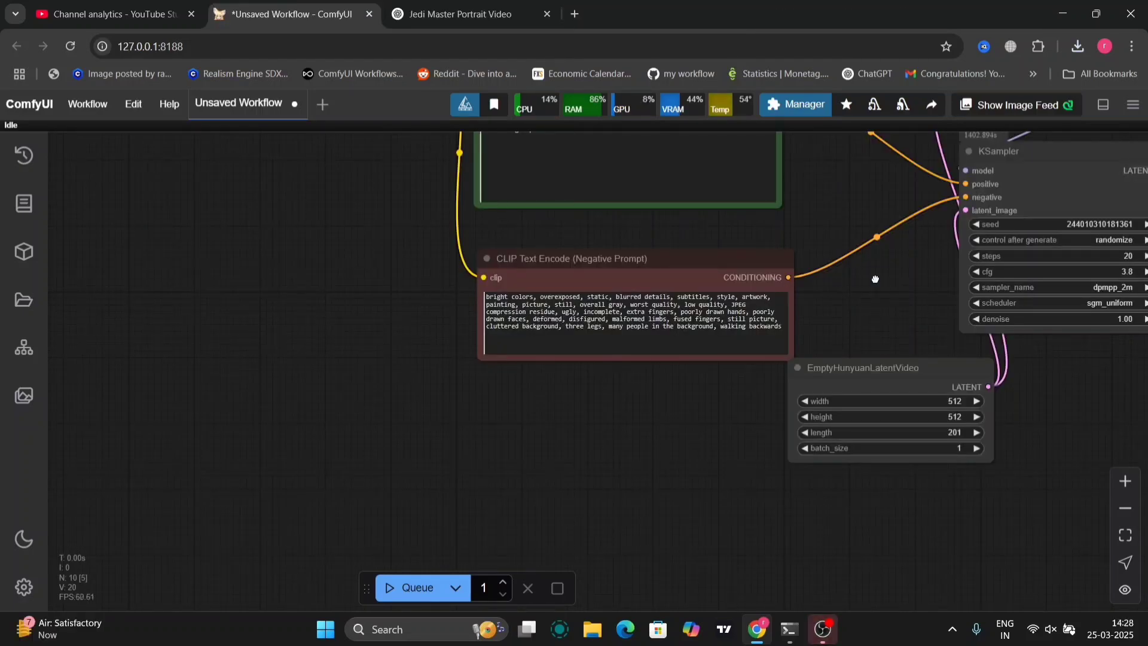
pyautogui.moveTo(875, 279); pyautogui.dragTo(897, 311)
pyautogui.moveTo(864, 218); pyautogui.dragTo(959, 428)
pyautogui.scroll(3, 959, 428)
pyautogui.scroll(1, 951, 435)
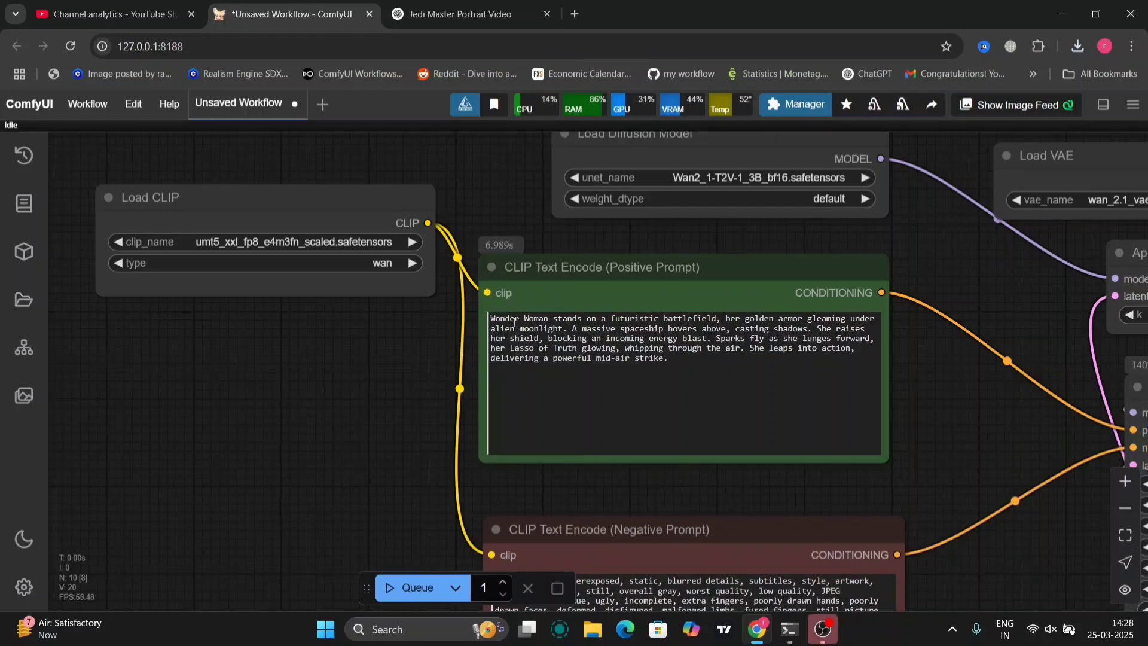
# Select the Wonder Woman battlefield prompt text, then centre its video preview.
pyautogui.click(511, 324)
pyautogui.moveTo(492, 317); pyautogui.dragTo(695, 324)
pyautogui.moveTo(815, 328); pyautogui.dragTo(844, 356)
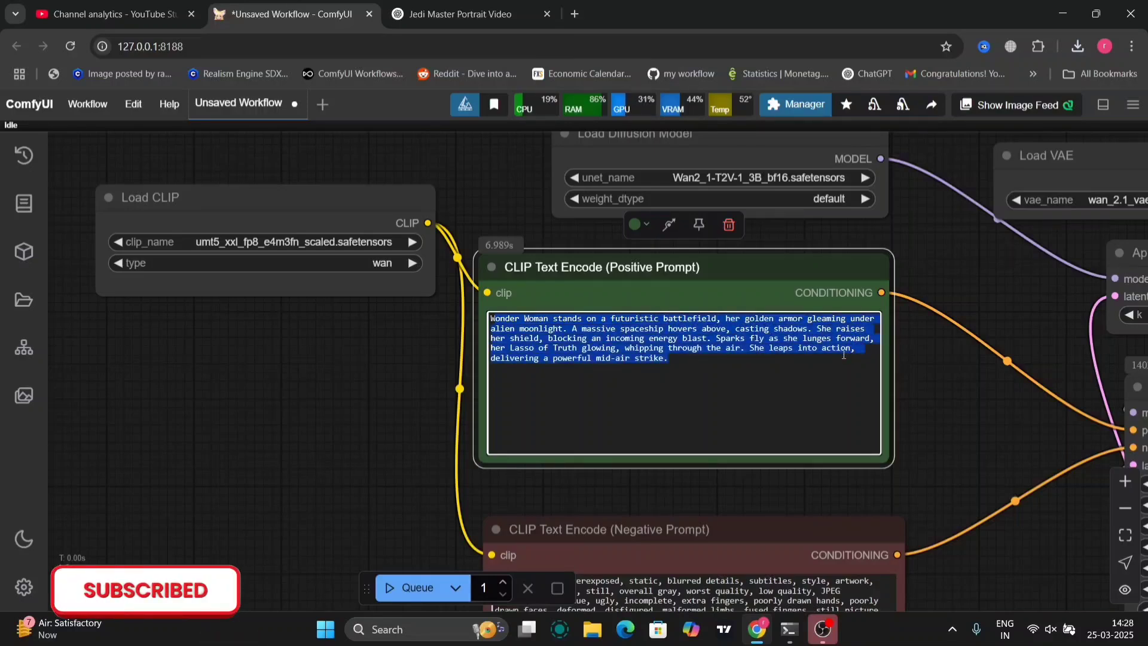
pyautogui.click(973, 419)
pyautogui.scroll(-5, 982, 430)
pyautogui.moveTo(1018, 504); pyautogui.dragTo(545, 338)
pyautogui.moveTo(822, 467)
pyautogui.mouseDown()
pyautogui.moveTo(608, 362)
pyautogui.moveTo(375, 286)
pyautogui.mouseUp()
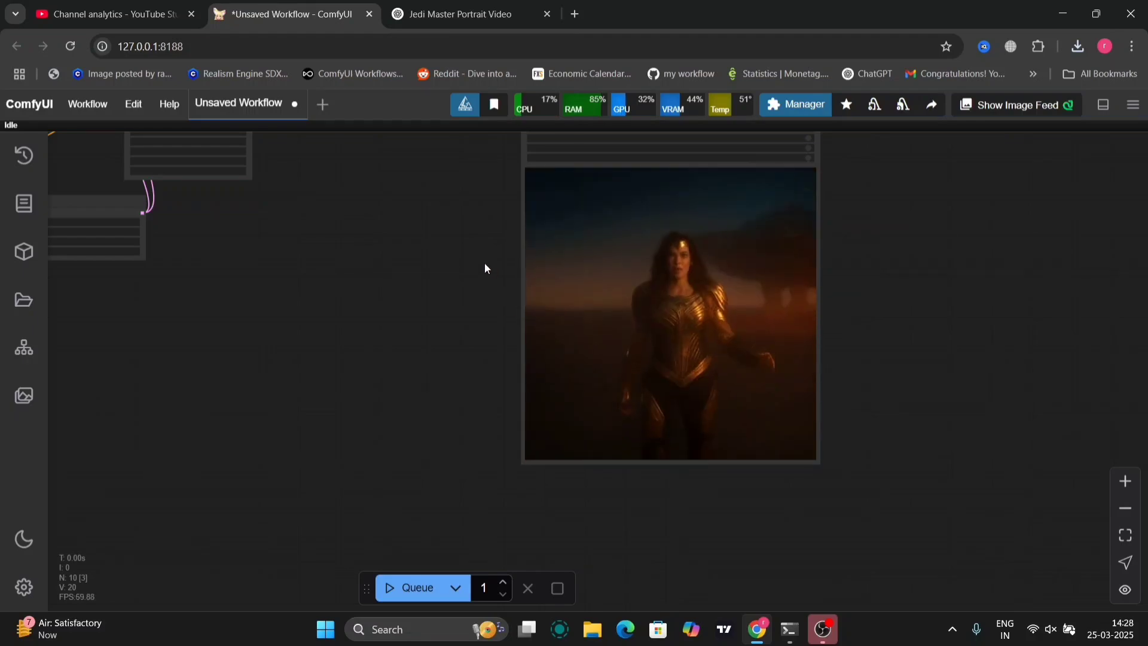
# Pan back to the KSampler showing dpmpp_2m, sgm_uniform, 20 steps and cfg 3.8.
pyautogui.moveTo(485, 267)
pyautogui.mouseDown()
pyautogui.moveTo(892, 477)
pyautogui.moveTo(1139, 547)
pyautogui.mouseUp()
pyautogui.scroll(5, 892, 477)
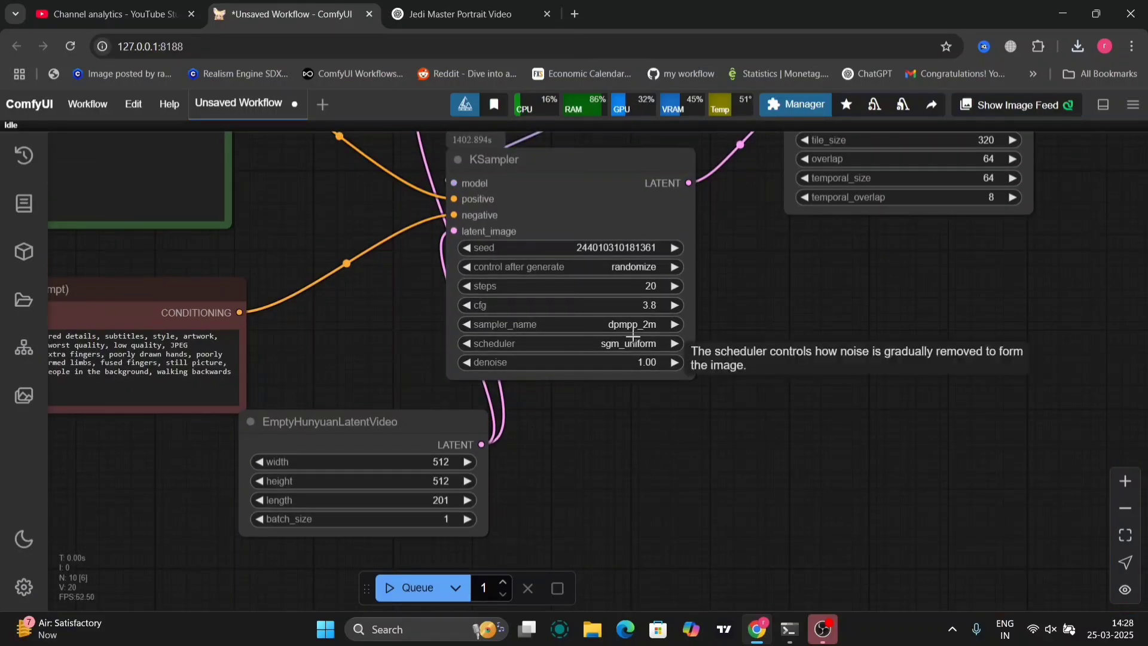
# Give the KSampler the euler_ancestral sampler, beta scheduler and a denoise of 0.94.
pyautogui.click(633, 337)
pyautogui.press('Escape')
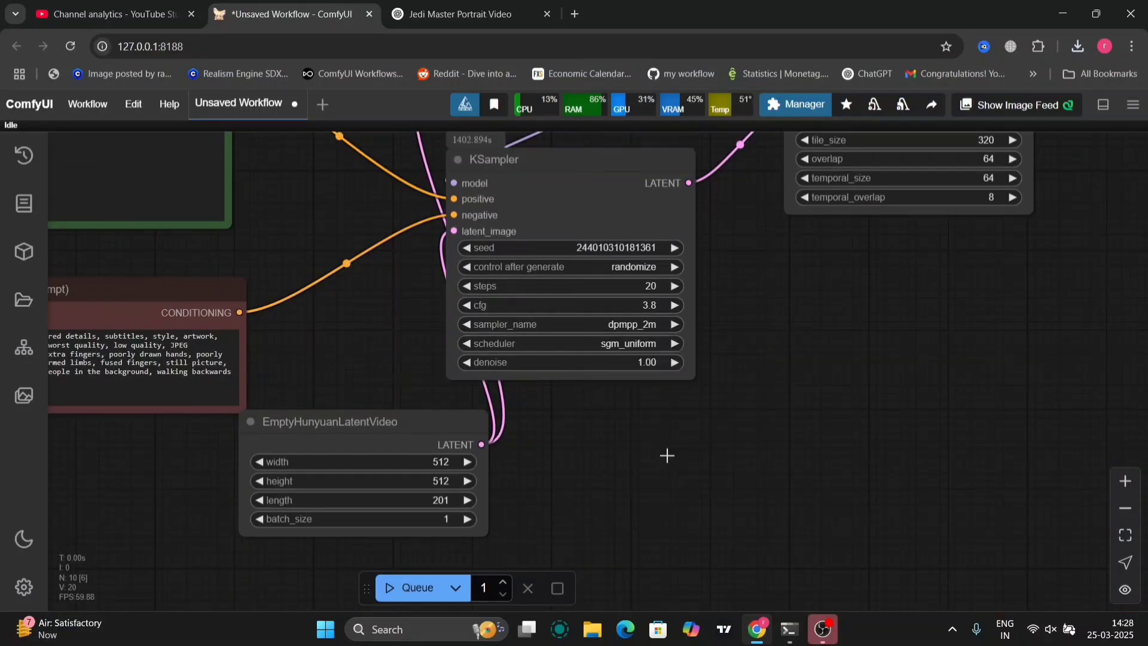
pyautogui.click(642, 324)
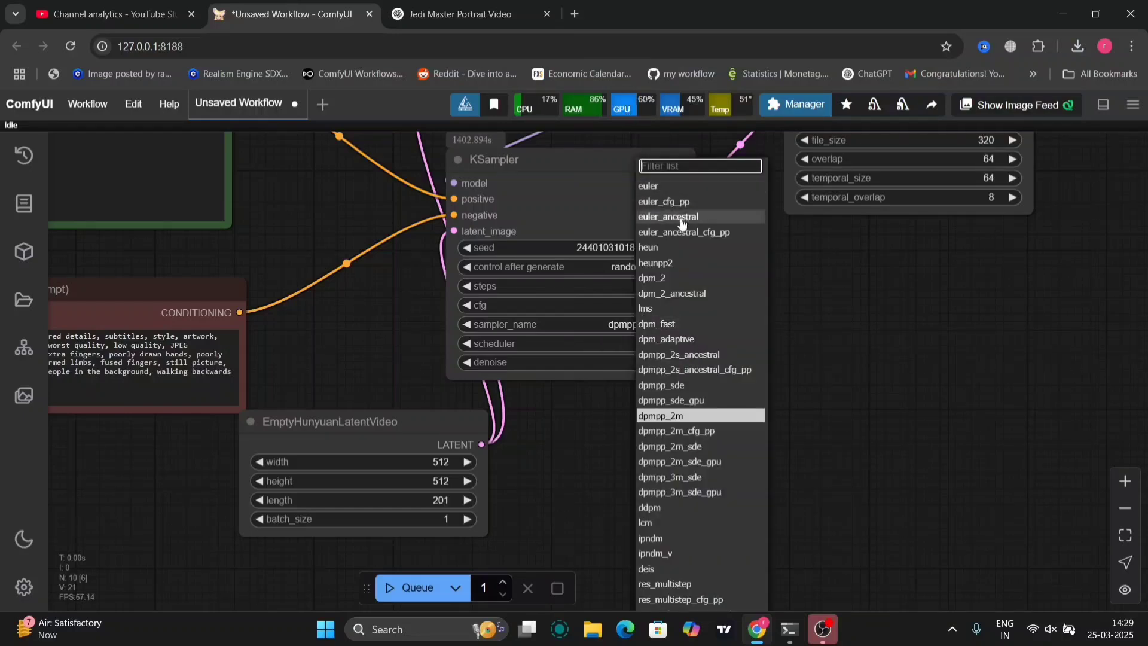
pyautogui.press('Escape')
pyautogui.moveTo(728, 402); pyautogui.dragTo(801, 378)
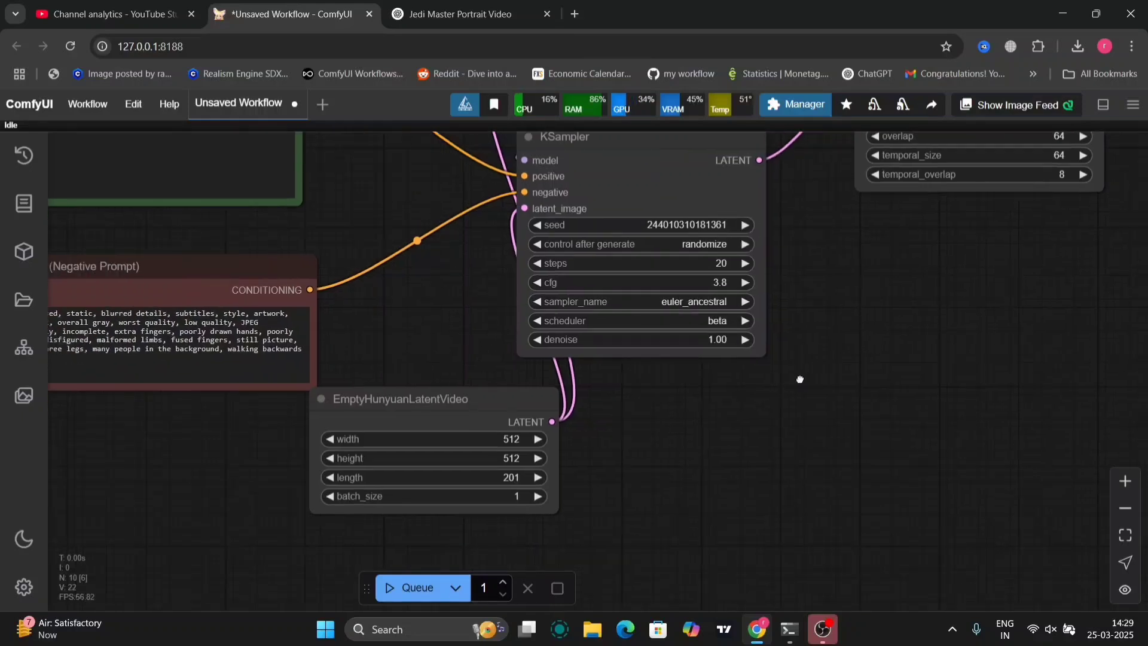
pyautogui.moveTo(676, 342); pyautogui.dragTo(675, 342)
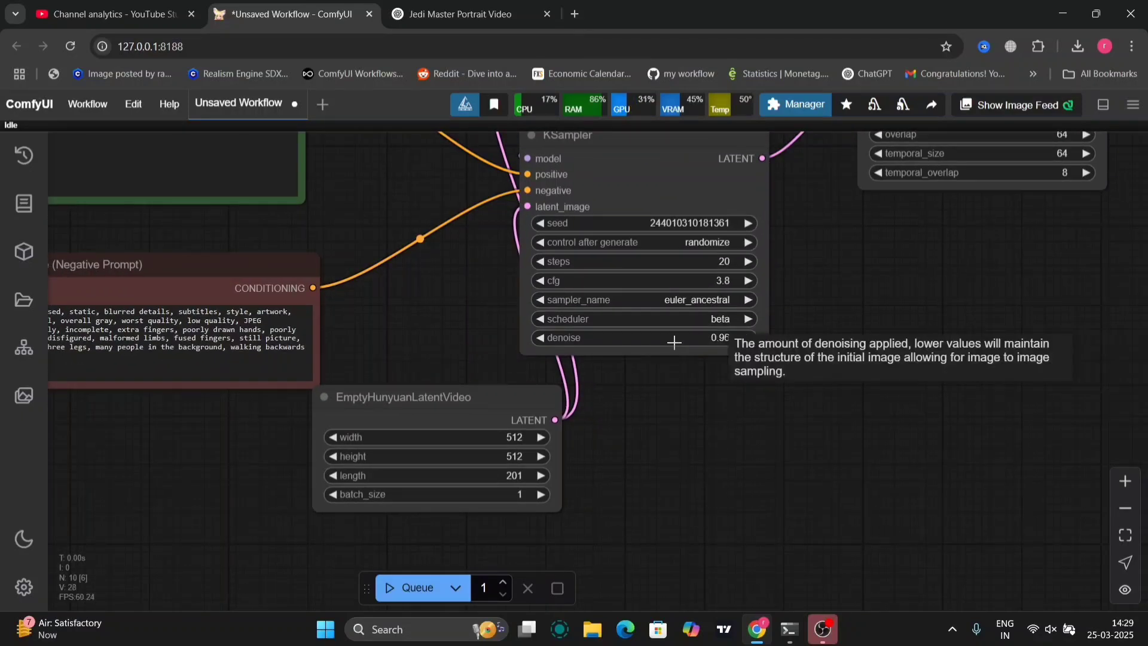
pyautogui.moveTo(673, 341); pyautogui.dragTo(599, 338)
pyautogui.click(586, 338)
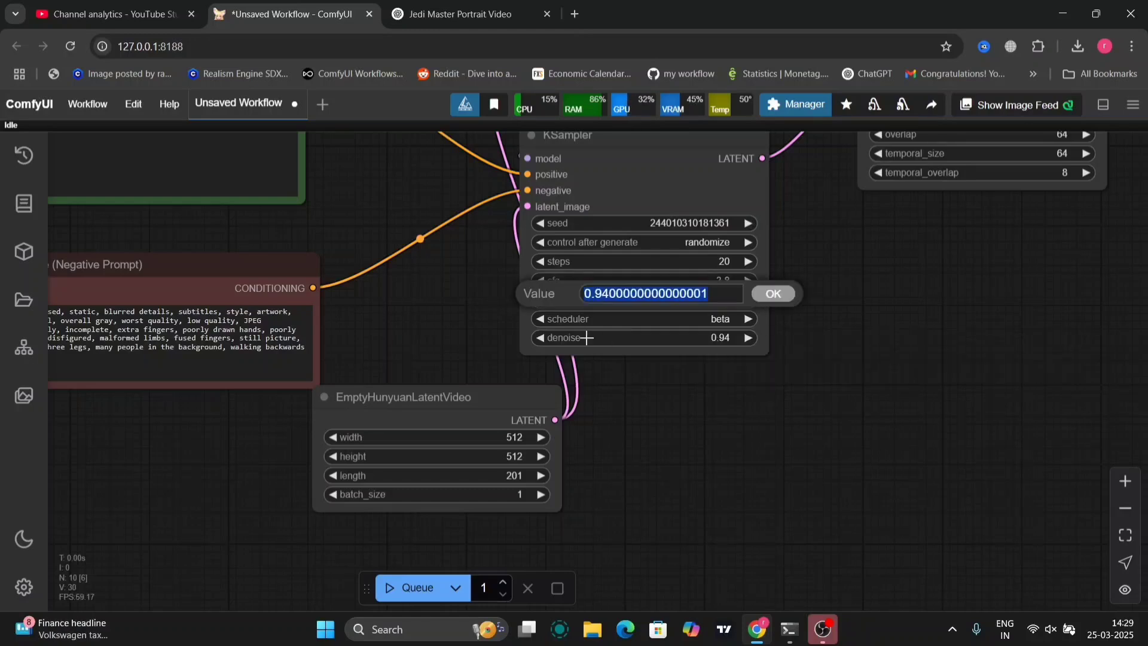
pyautogui.click(659, 431)
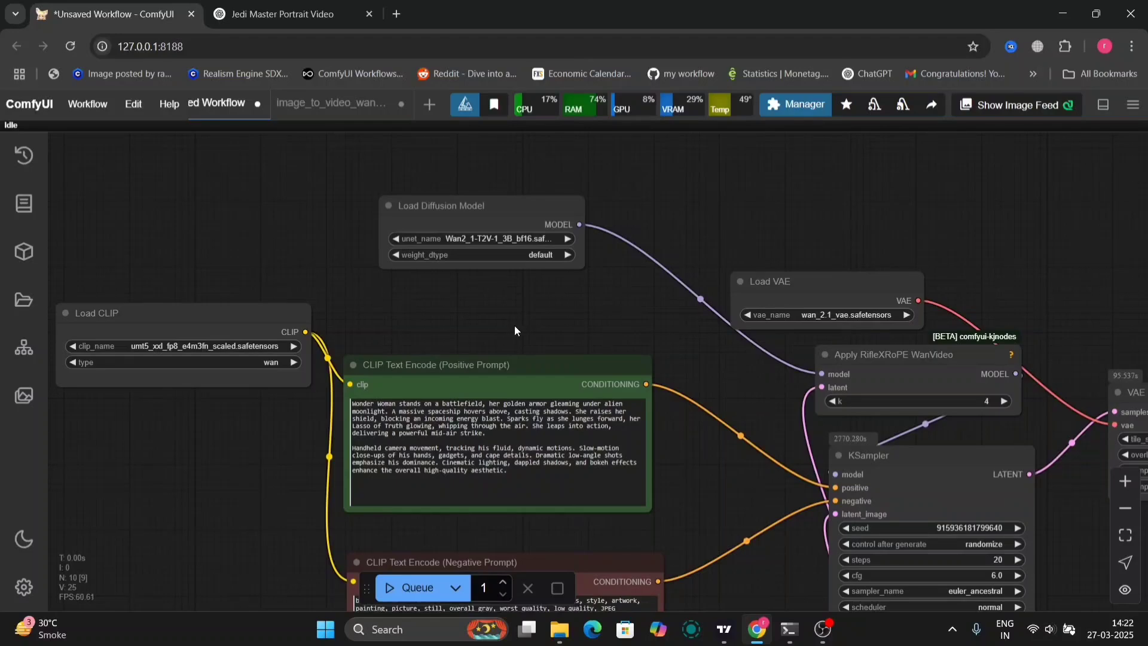
pyautogui.scroll(1, 514, 326)
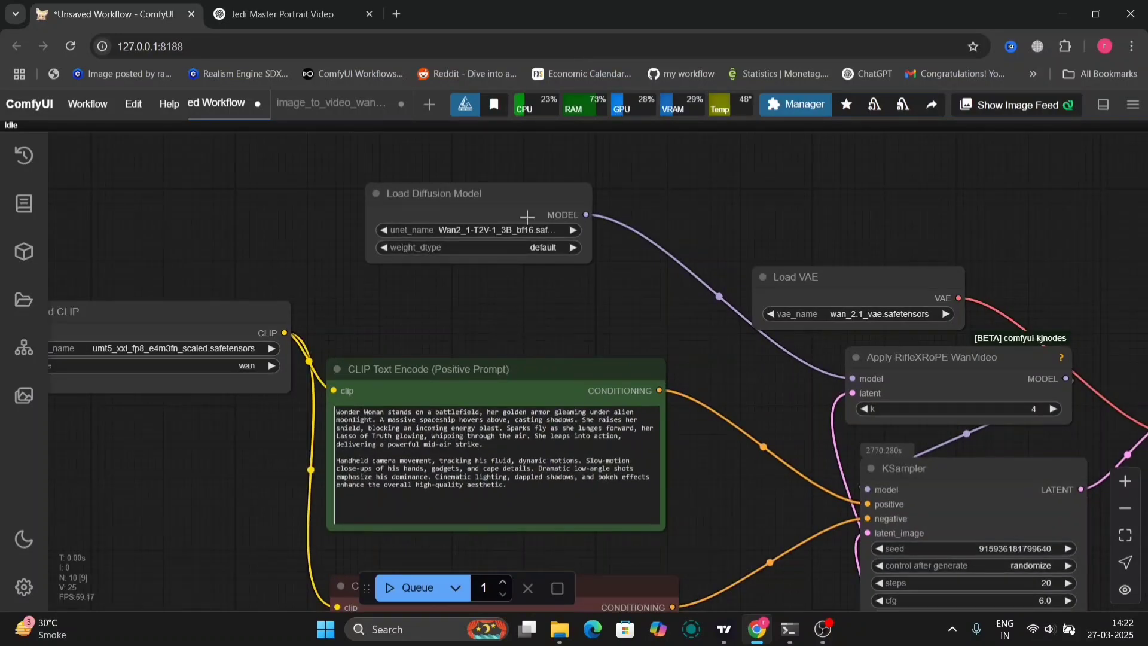
pyautogui.moveTo(634, 333); pyautogui.dragTo(740, 235)
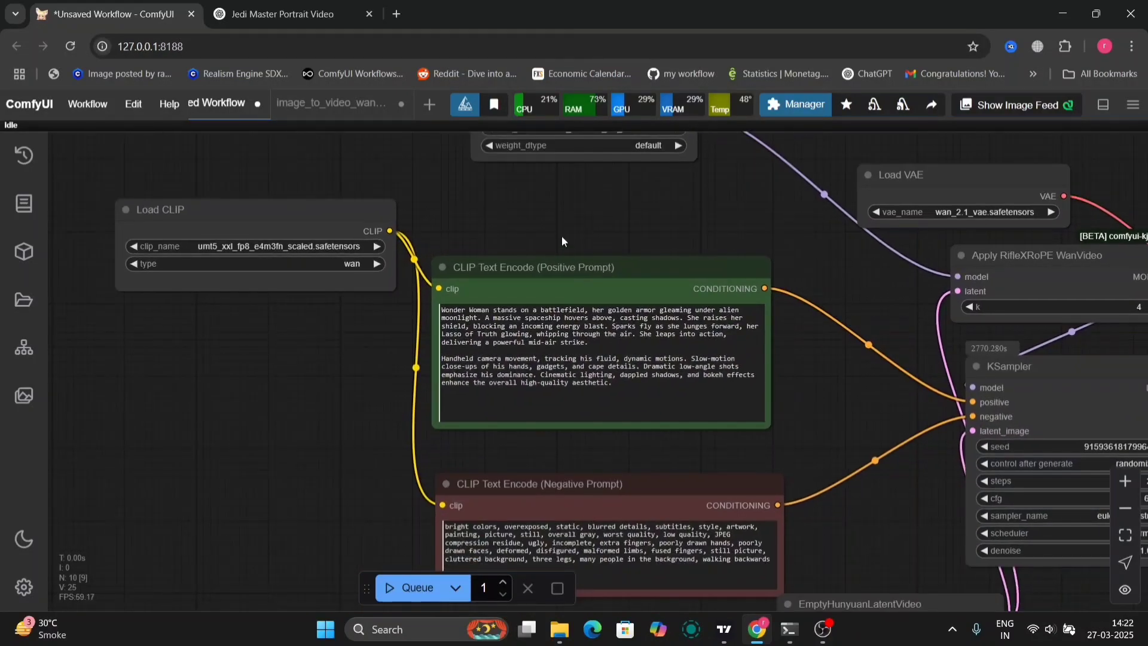
pyautogui.scroll(3, 562, 236)
pyautogui.moveTo(562, 236); pyautogui.dragTo(541, 91)
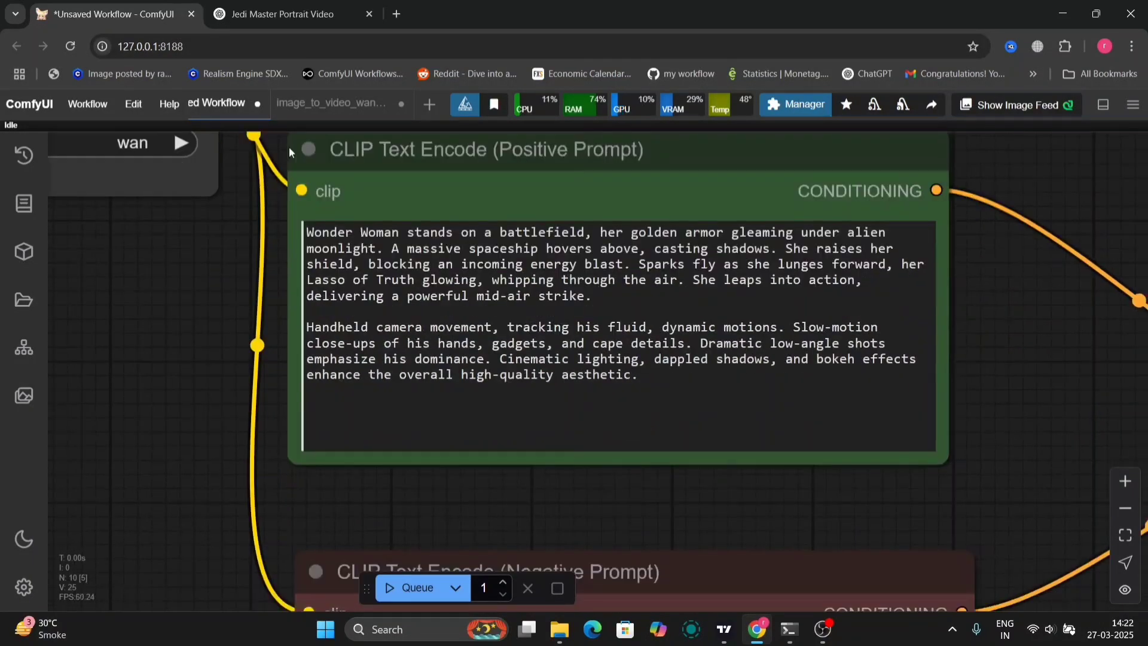
pyautogui.click(24, 157)
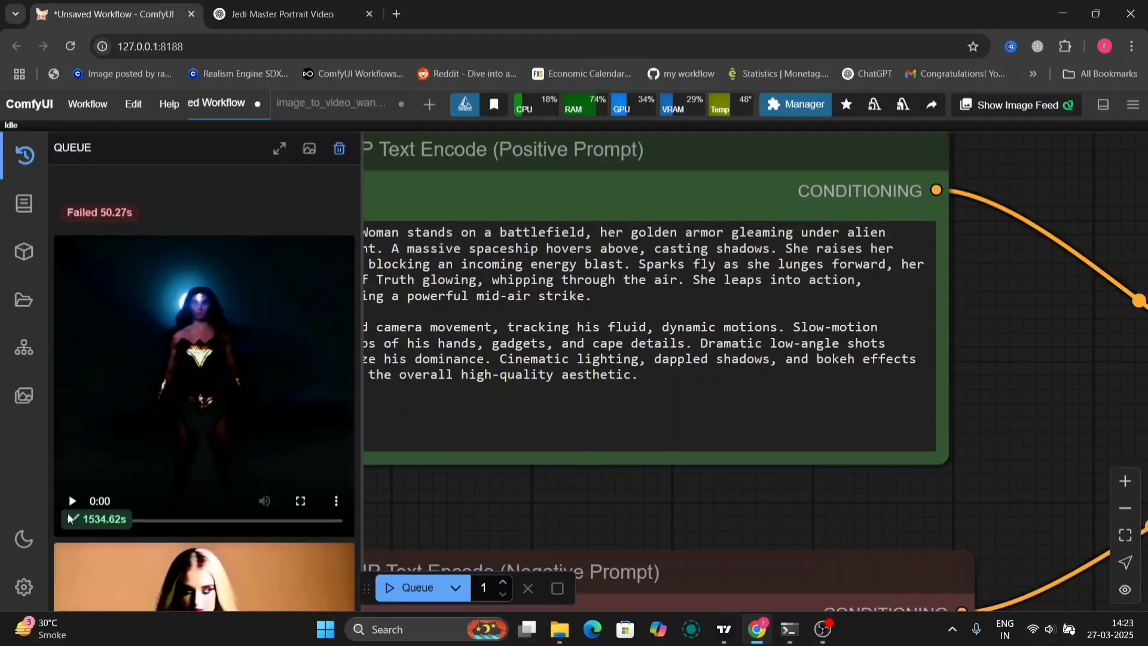
pyautogui.moveTo(204, 378)
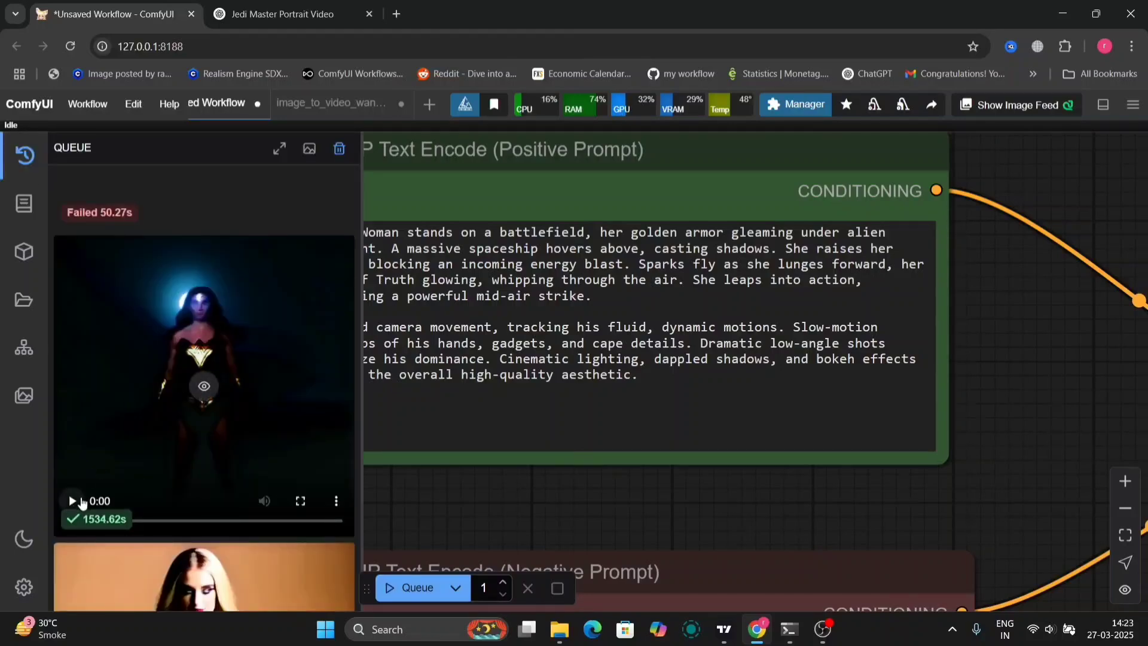
pyautogui.click(74, 502)
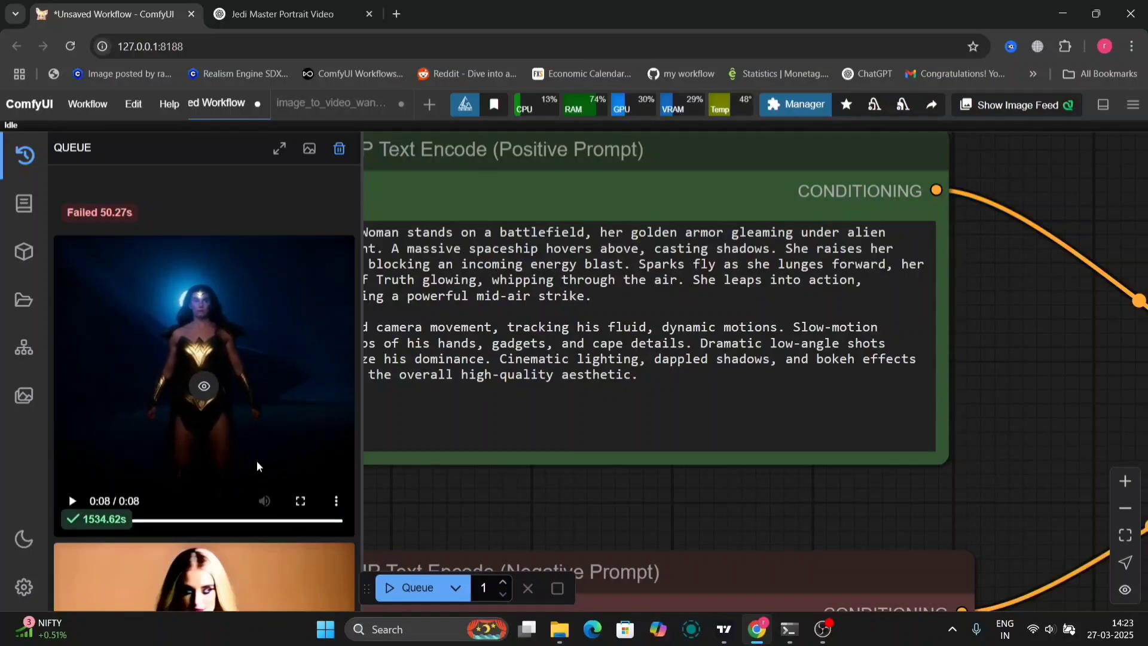
pyautogui.click(25, 157)
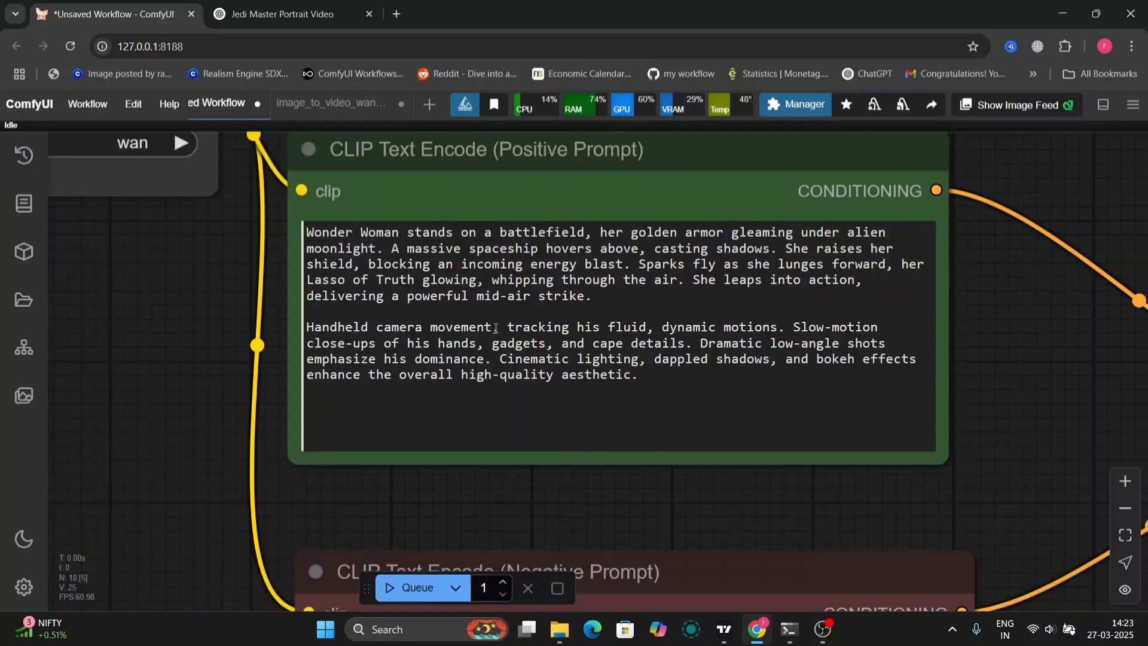
# Highlight 'Handheld camera movement' in the prompt, then pan to the Wonder Woman video output.
pyautogui.moveTo(495, 328); pyautogui.dragTo(307, 327)
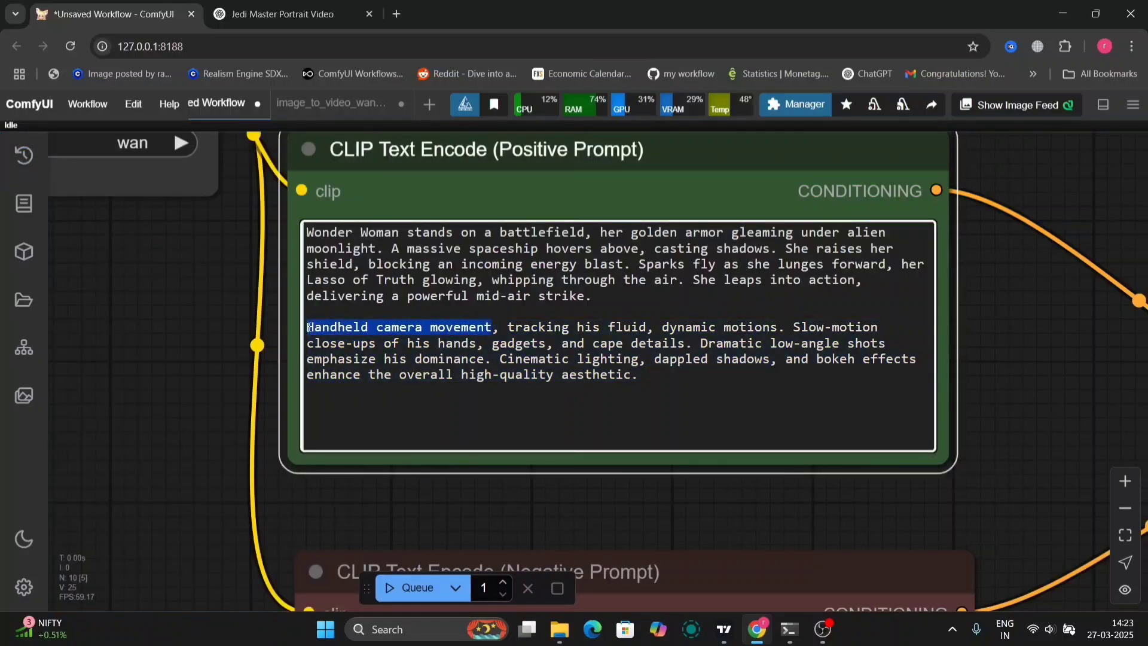
pyautogui.click(474, 504)
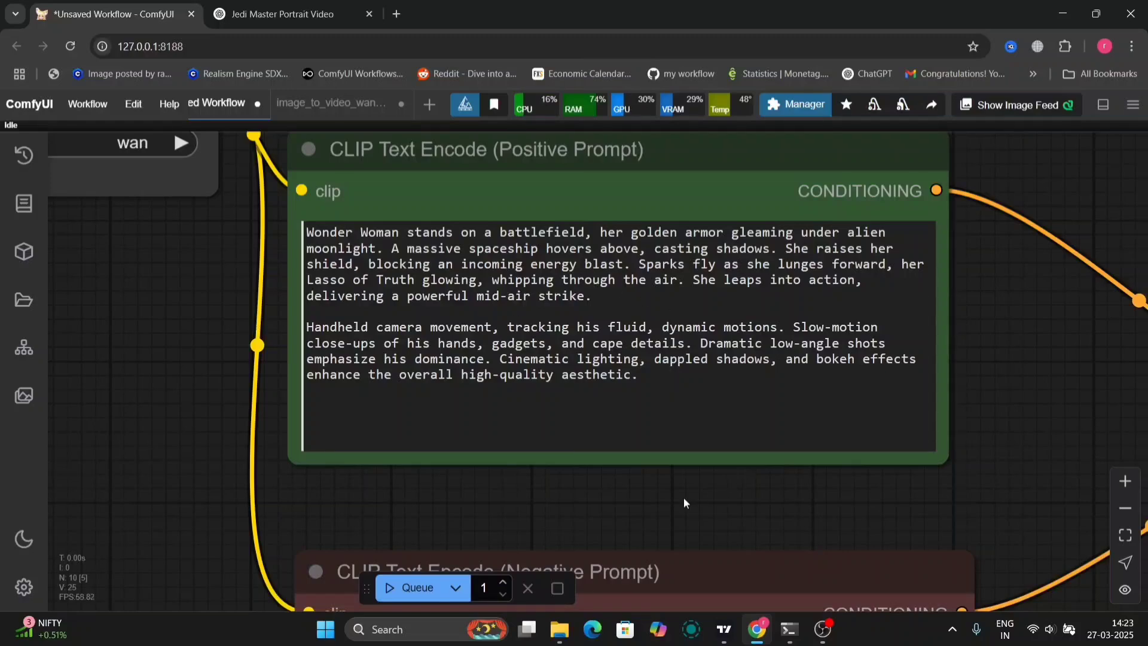
pyautogui.scroll(-2, 684, 500)
pyautogui.scroll(-3, 684, 500)
pyautogui.moveTo(683, 499); pyautogui.dragTo(665, 360)
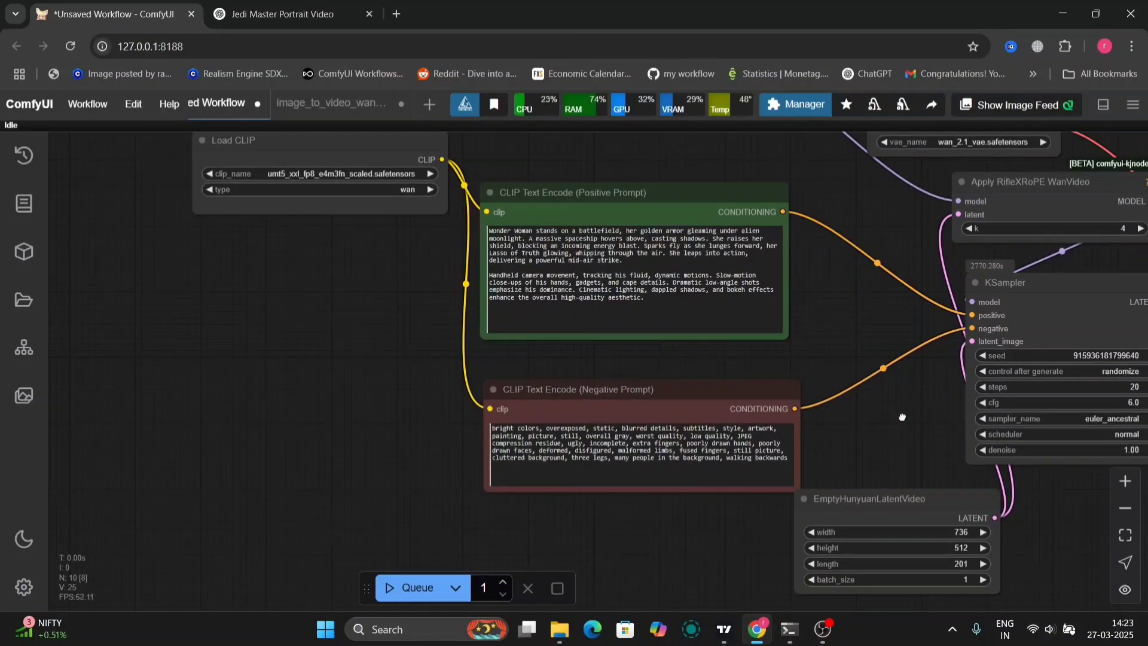
pyautogui.moveTo(944, 418); pyautogui.dragTo(634, 353)
pyautogui.scroll(3, 906, 339)
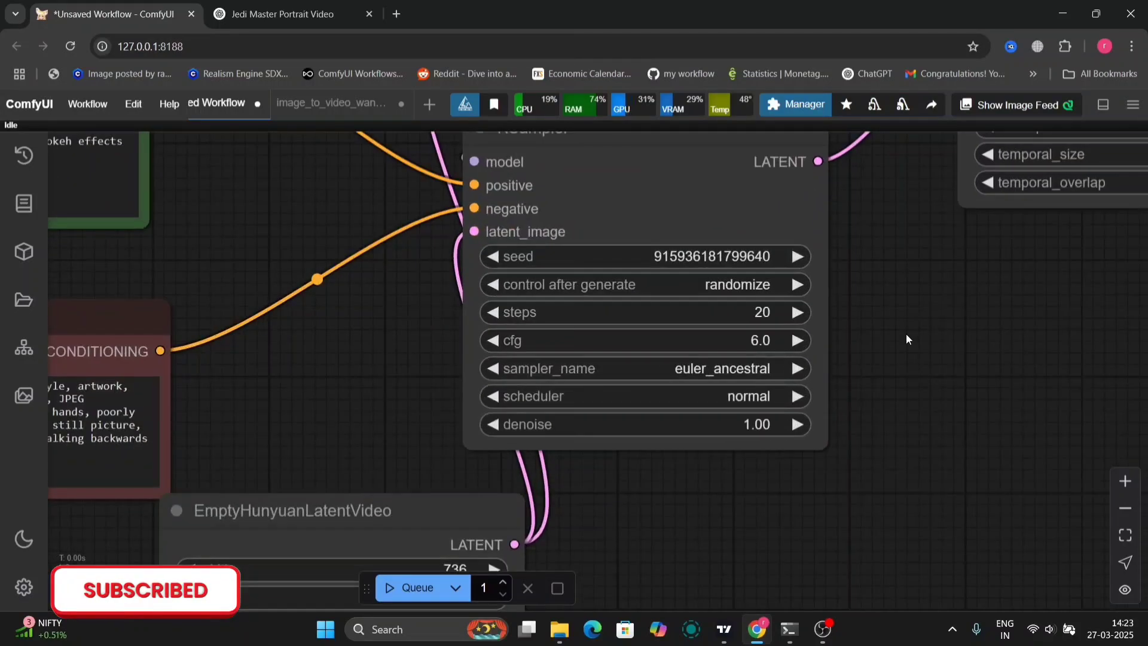
pyautogui.scroll(-7, 907, 340)
pyautogui.moveTo(962, 380); pyautogui.dragTo(858, 475)
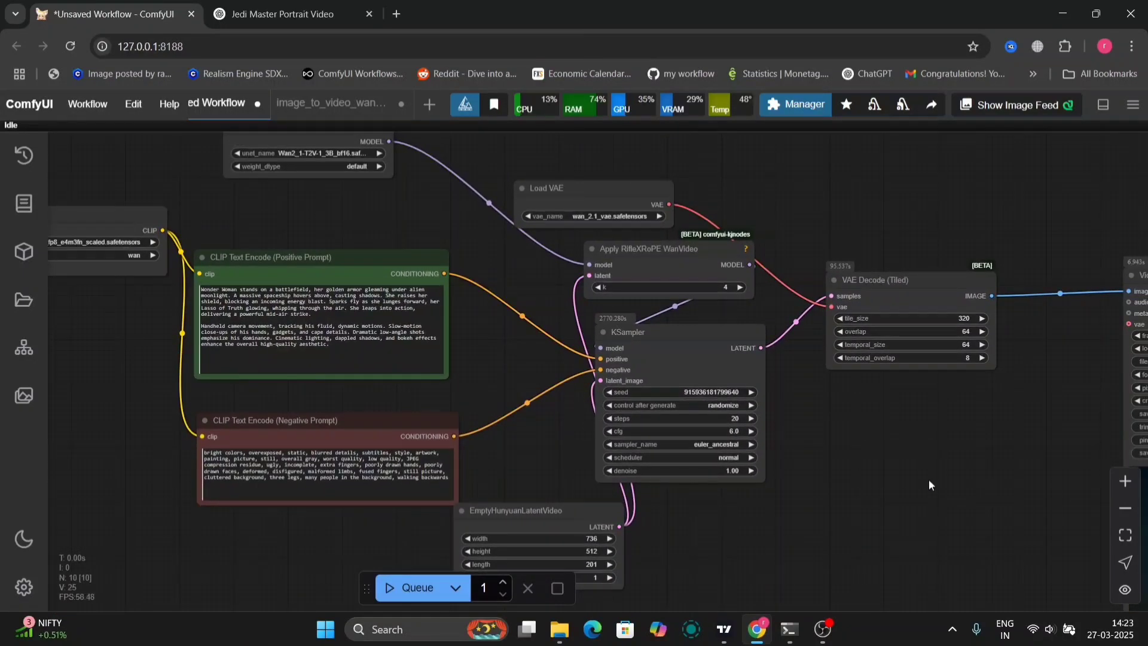
pyautogui.scroll(-2, 930, 480)
pyautogui.moveTo(929, 480); pyautogui.dragTo(313, 275)
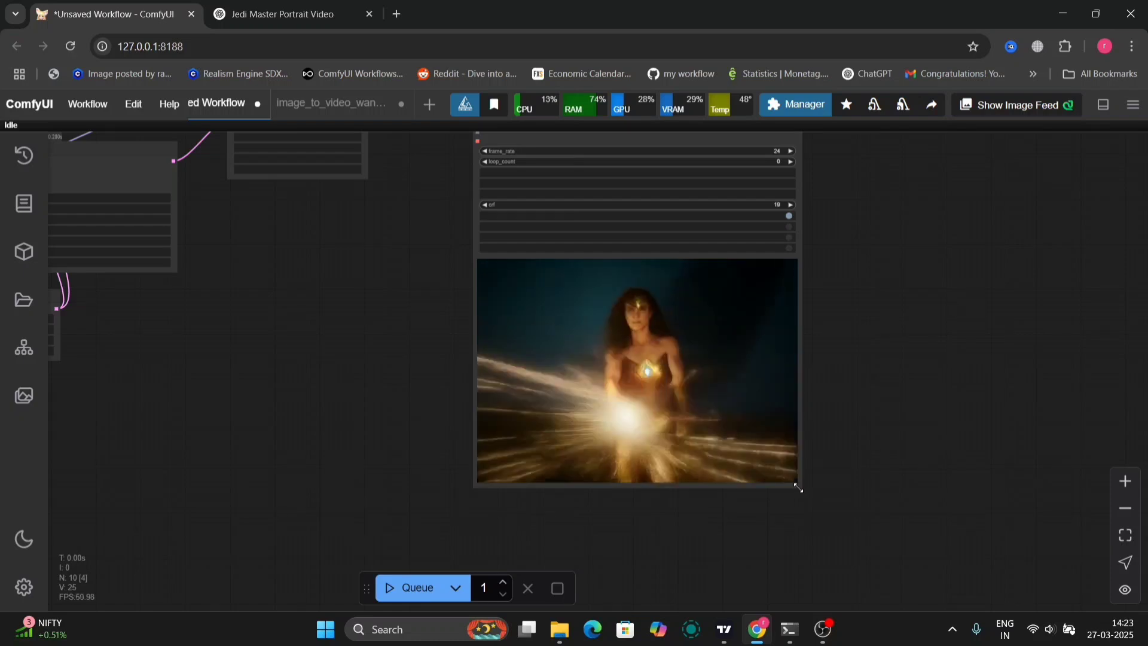
# Enlarge the Video Combine preview and save the clip as vid_txt2vid_output_00003.mp4.
pyautogui.moveTo(797, 483); pyautogui.dragTo(895, 517)
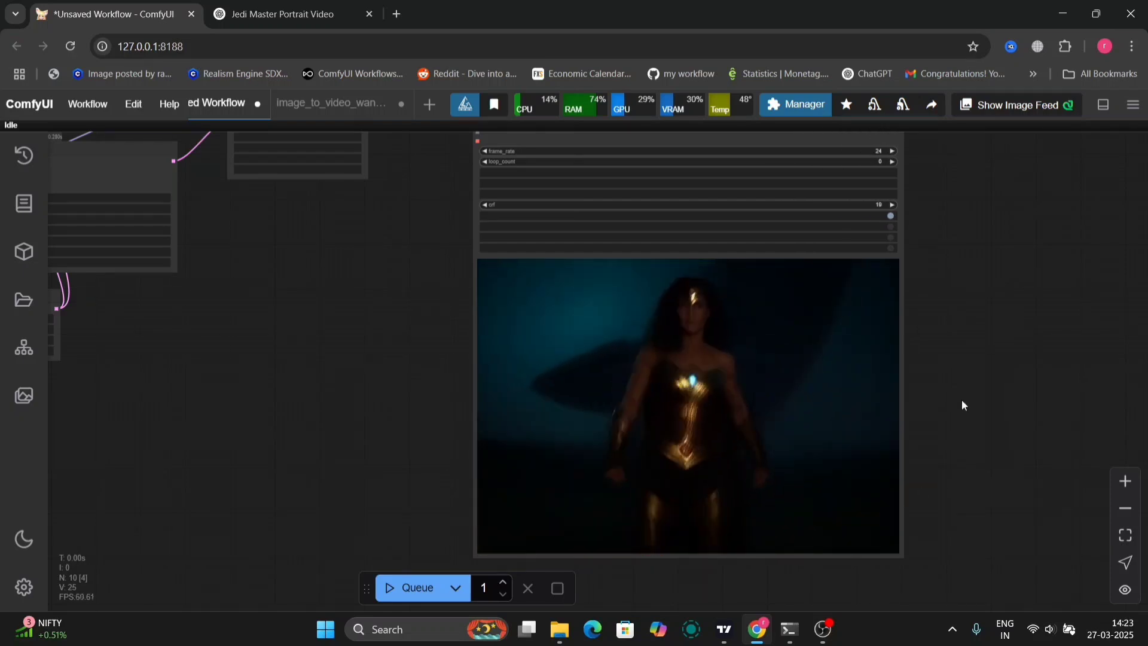
pyautogui.scroll(5, 962, 399)
pyautogui.scroll(1, 961, 405)
pyautogui.moveTo(961, 406); pyautogui.dragTo(1049, 412)
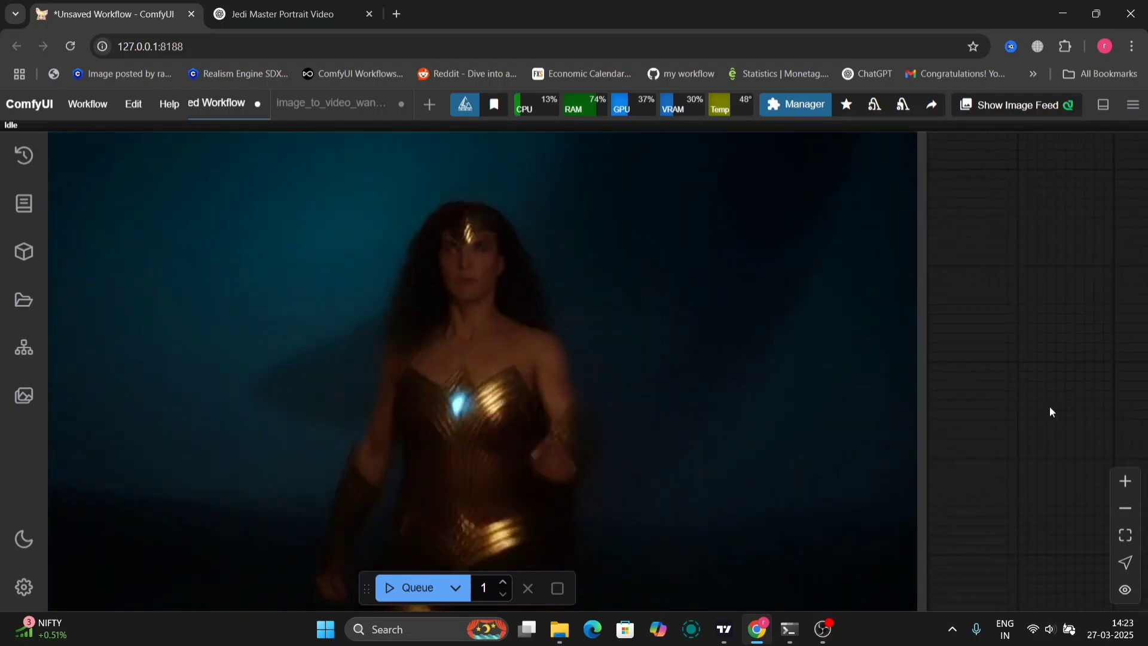
pyautogui.scroll(-1, 1050, 411)
pyautogui.scroll(-3, 1049, 411)
pyautogui.scroll(-2, 1049, 412)
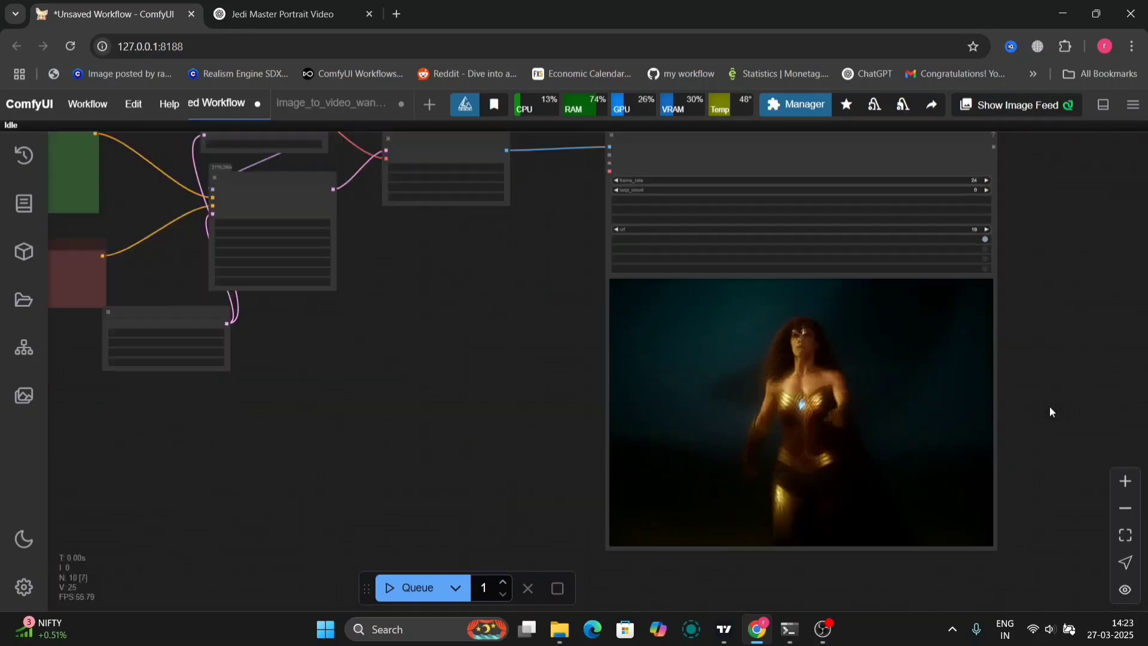
pyautogui.scroll(-1, 1050, 412)
pyautogui.moveTo(1050, 407); pyautogui.dragTo(895, 395)
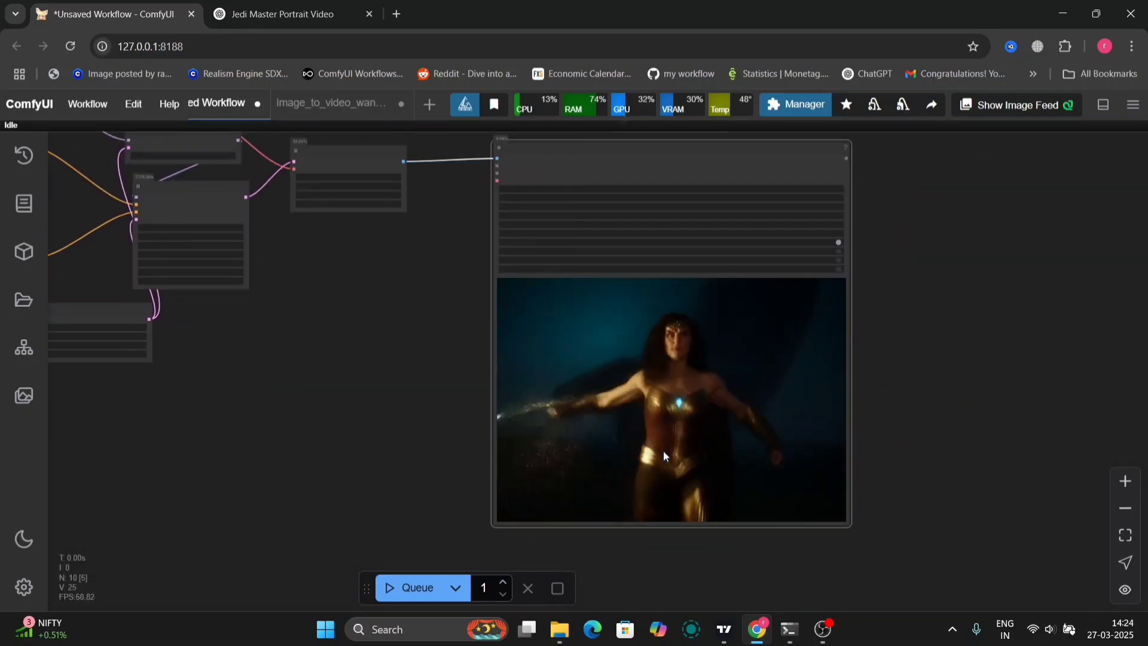
pyautogui.rightClick(663, 452)
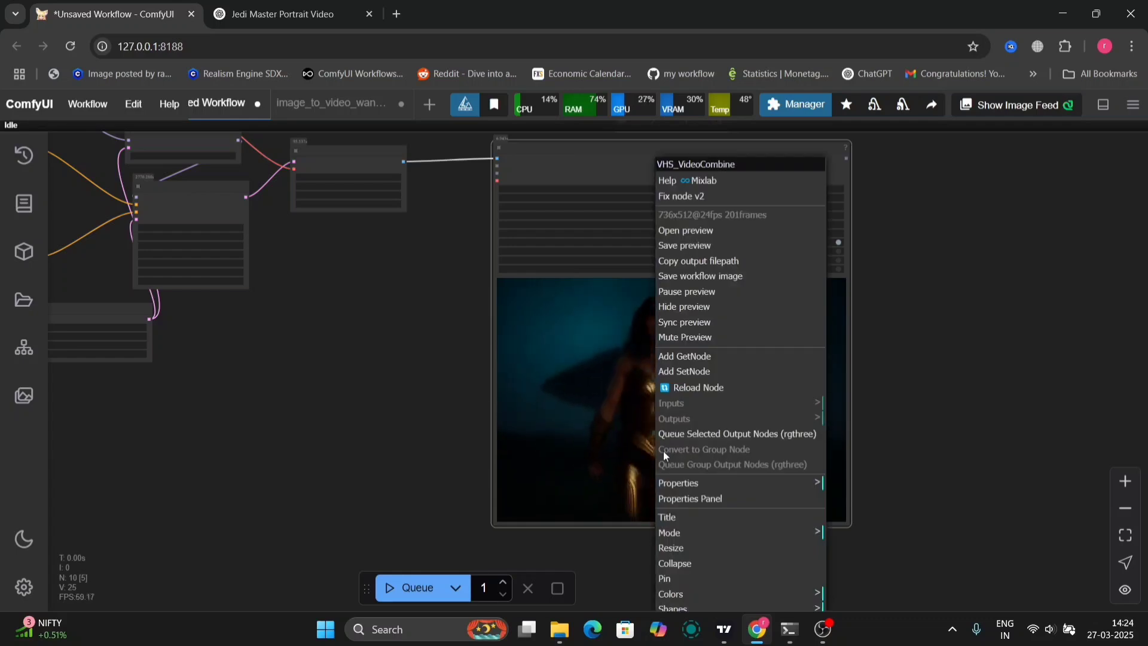
pyautogui.click(724, 245)
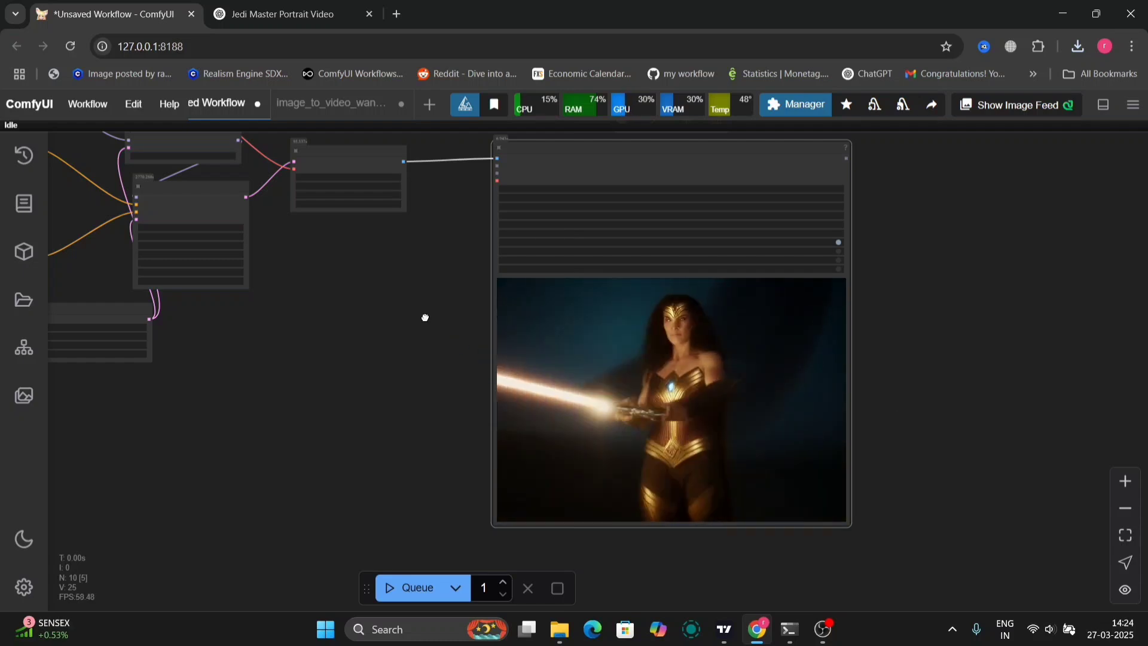
pyautogui.moveTo(426, 318)
pyautogui.mouseDown()
pyautogui.moveTo(623, 479)
pyautogui.moveTo(717, 524)
pyautogui.mouseUp()
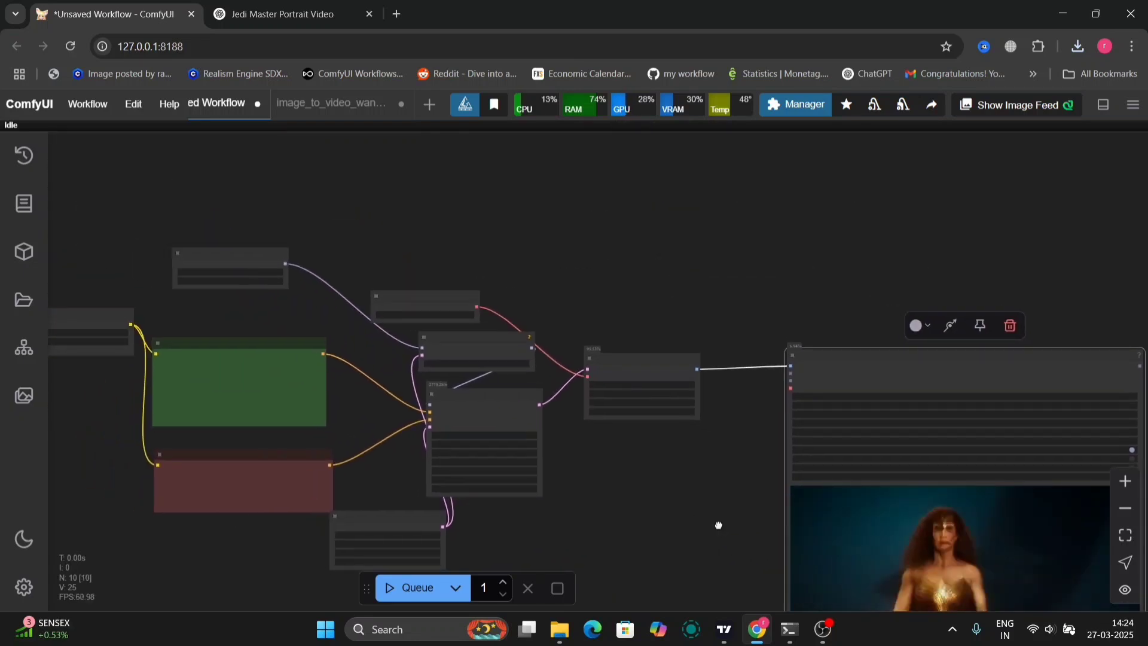
pyautogui.scroll(3, 618, 514)
# Keep the Apply RifleXRoPE WanVideo node's k value at 4.
pyautogui.moveTo(446, 420)
pyautogui.mouseDown()
pyautogui.moveTo(662, 488)
pyautogui.moveTo(717, 530)
pyautogui.mouseUp()
pyautogui.click(705, 353)
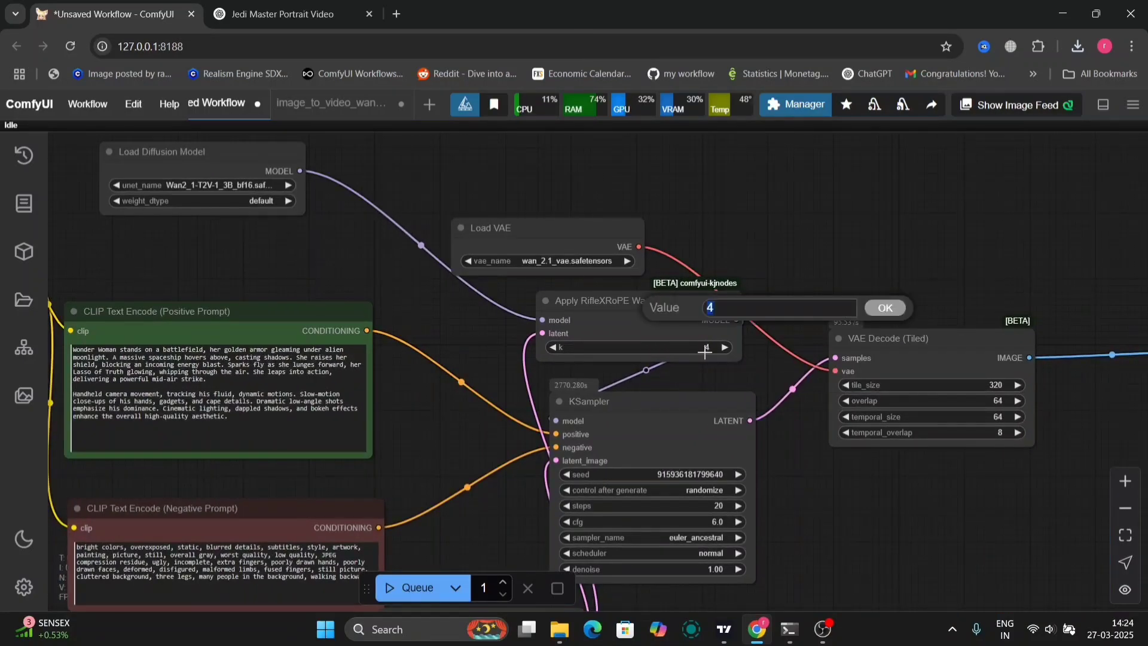
pyautogui.write('4')
pyautogui.press('Return')
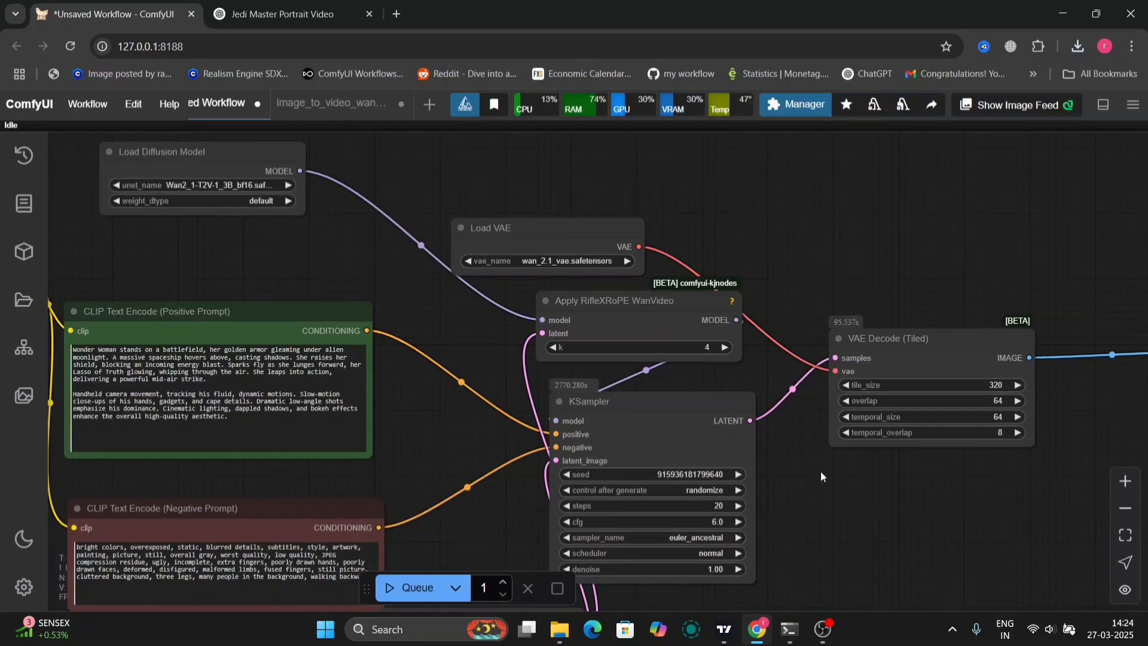
pyautogui.moveTo(821, 484)
pyautogui.mouseDown()
pyautogui.moveTo(817, 338)
pyautogui.moveTo(1056, 481)
pyautogui.mouseUp()
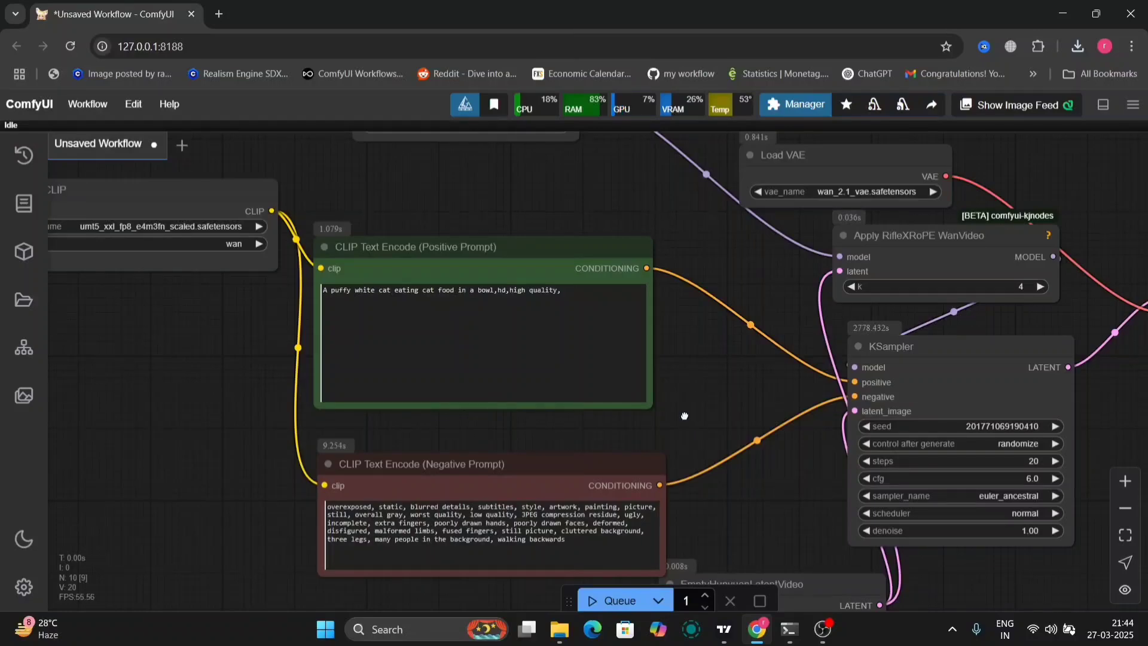
# Review the white-cat positive prompt, then pan to the Video Combine cat preview.
pyautogui.moveTo(684, 416); pyautogui.dragTo(932, 591)
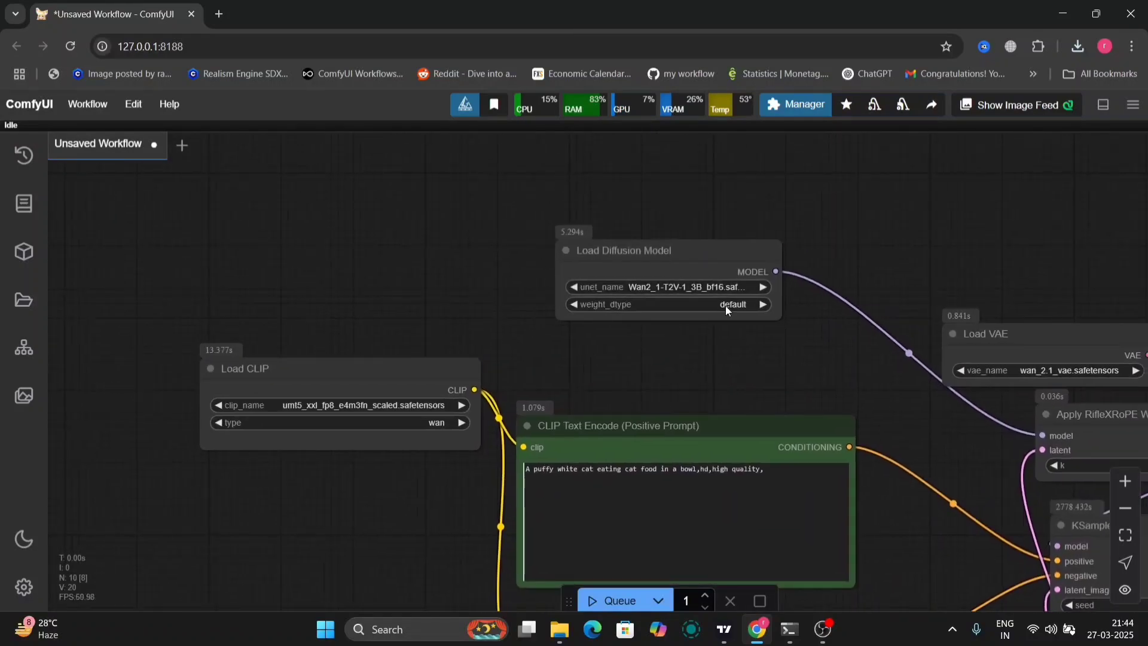
pyautogui.moveTo(783, 361)
pyautogui.mouseDown()
pyautogui.moveTo(631, 218)
pyautogui.moveTo(720, 229)
pyautogui.mouseUp()
pyautogui.scroll(2, 631, 218)
pyautogui.scroll(2, 632, 217)
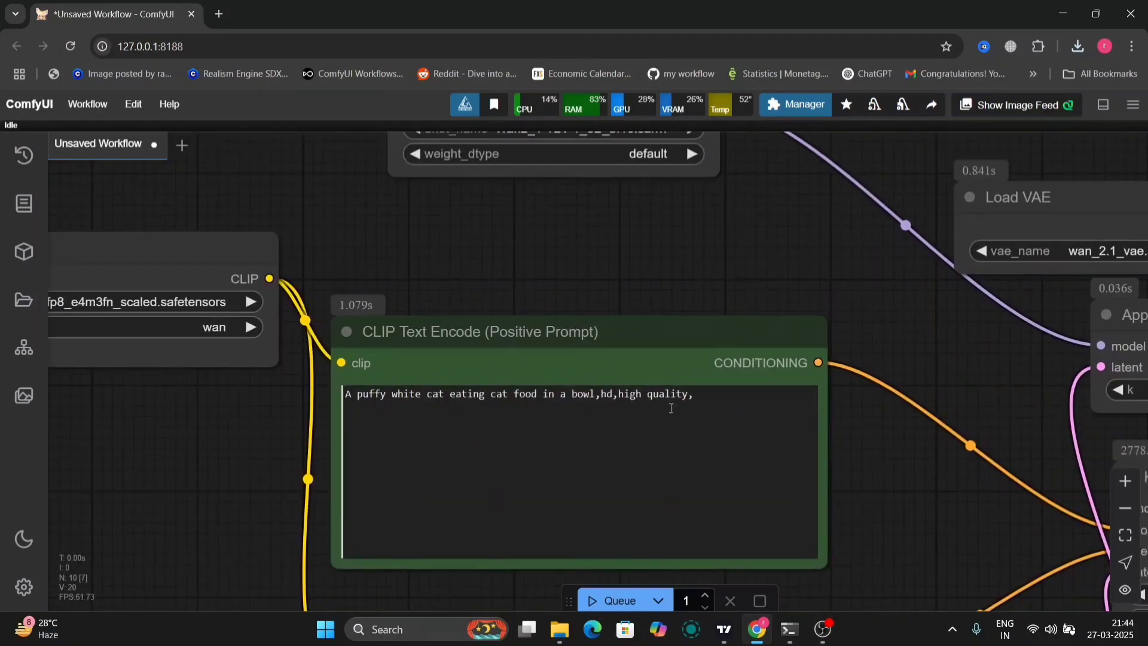
pyautogui.click(712, 408)
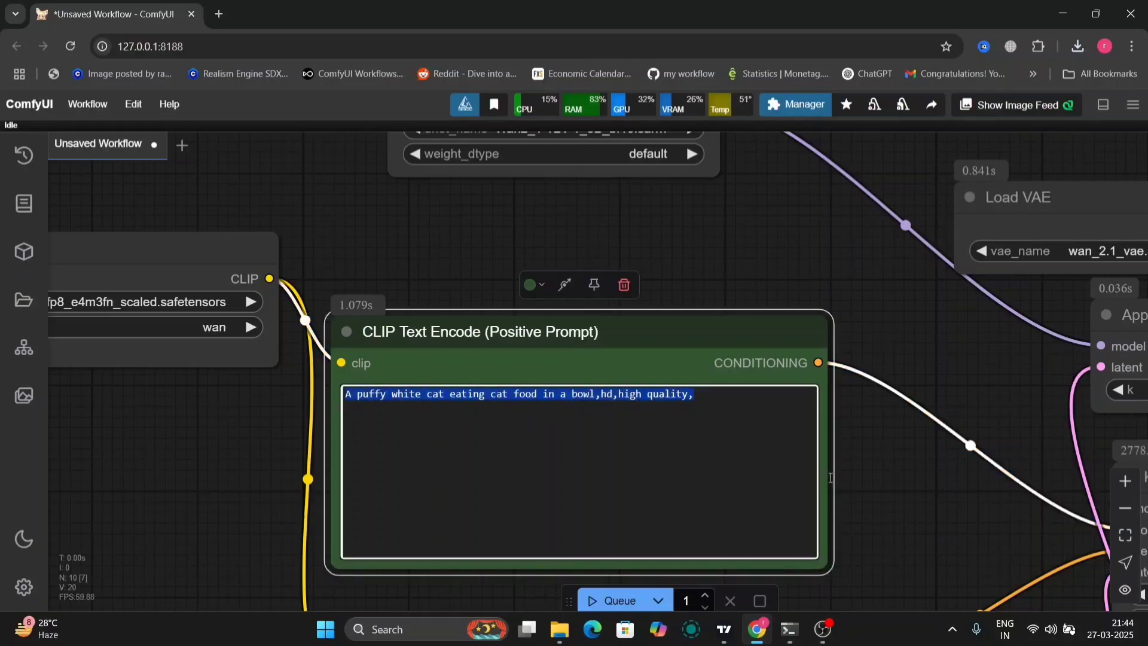
pyautogui.click(889, 535)
pyautogui.scroll(-5, 891, 534)
pyautogui.moveTo(891, 535)
pyautogui.mouseDown()
pyautogui.moveTo(767, 451)
pyautogui.moveTo(671, 406)
pyautogui.moveTo(548, 406)
pyautogui.mouseUp()
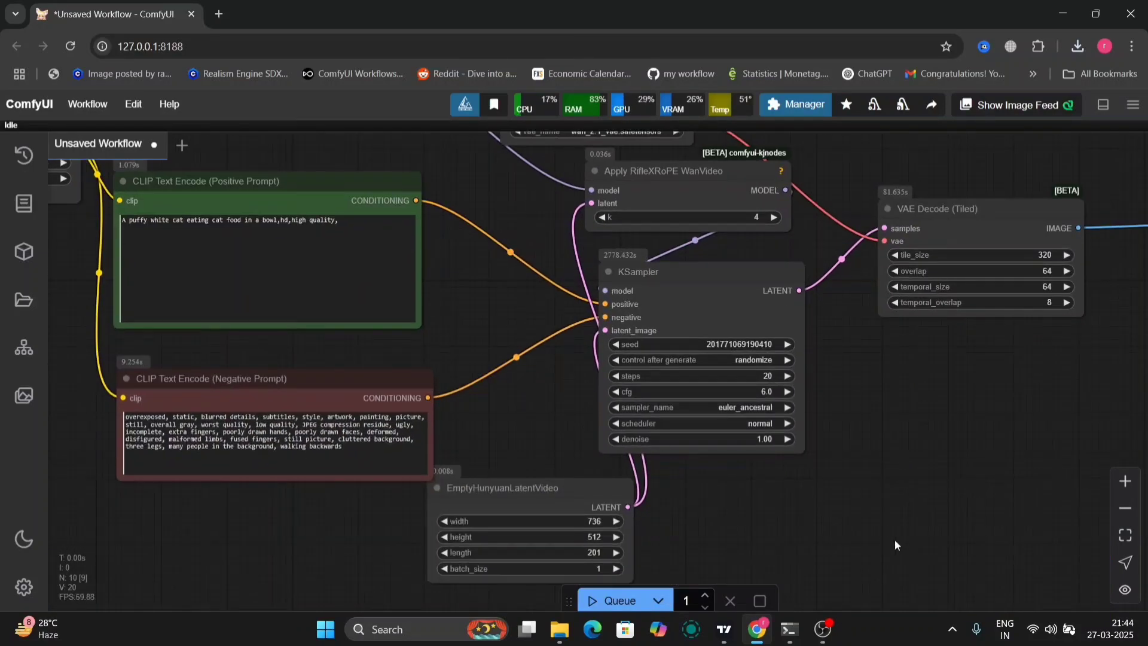
pyautogui.moveTo(894, 539)
pyautogui.mouseDown()
pyautogui.moveTo(541, 546)
pyautogui.moveTo(398, 311)
pyautogui.mouseUp()
pyautogui.scroll(-5, 541, 546)
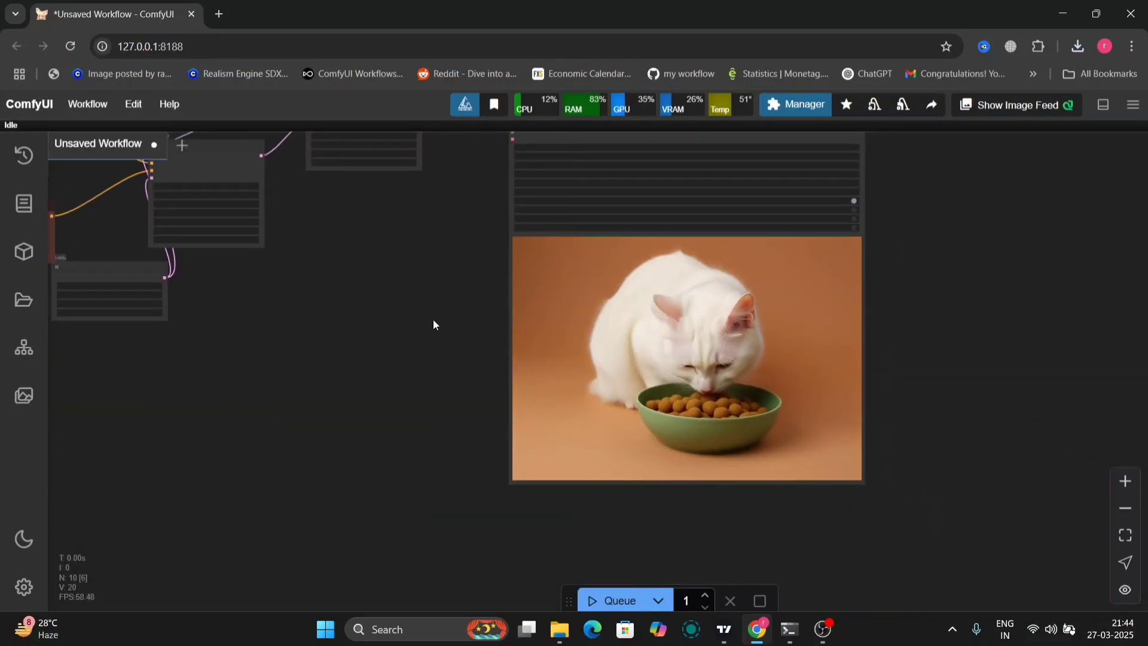
pyautogui.scroll(4, 433, 321)
pyautogui.scroll(-2, 433, 320)
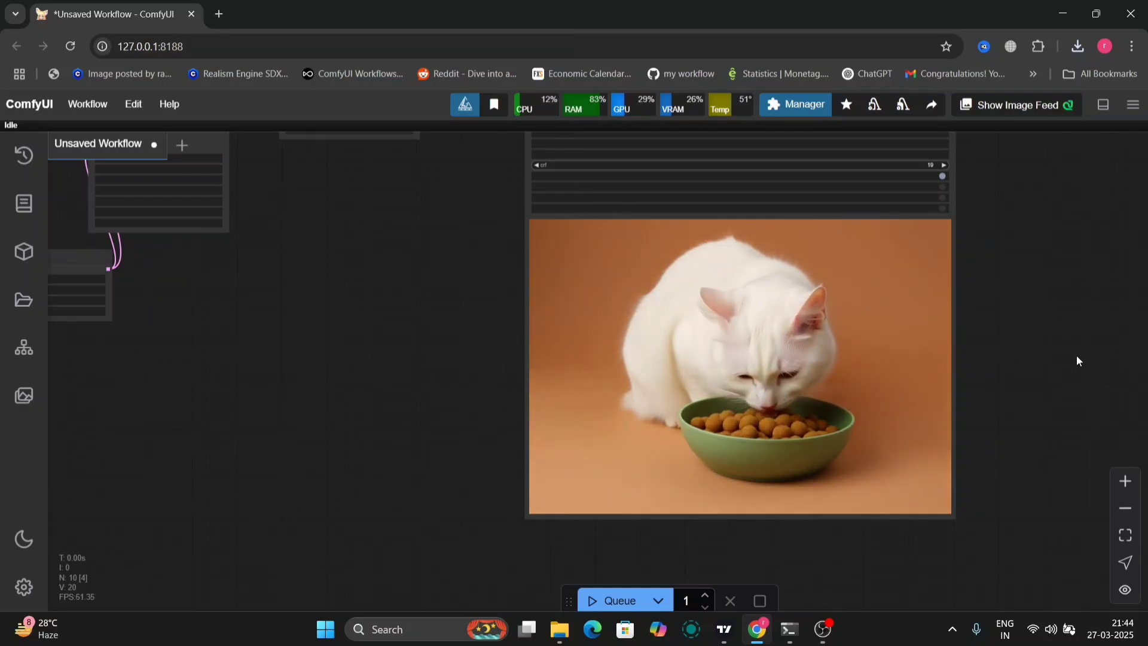
# Play the downloaded cat clip vid_txt2vid_output_00001 from recent downloads.
pyautogui.click(1077, 46)
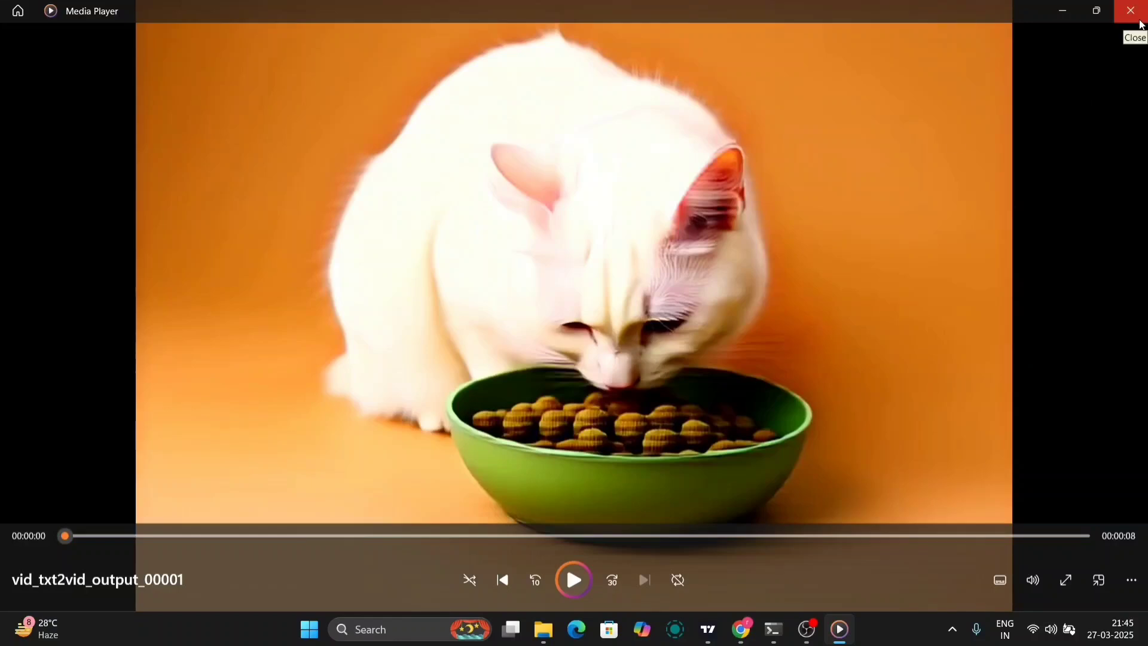
pyautogui.click(575, 581)
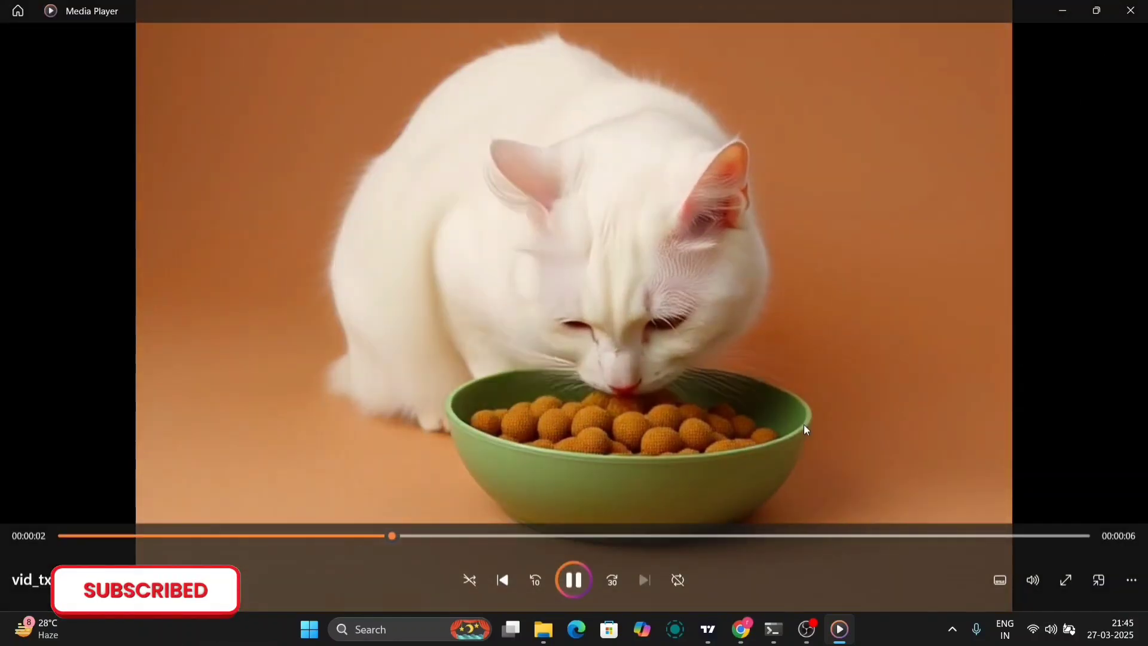
# Close the player and survey the Wan workflow's sampler, loader and latent nodes.
pyautogui.click(1132, 10)
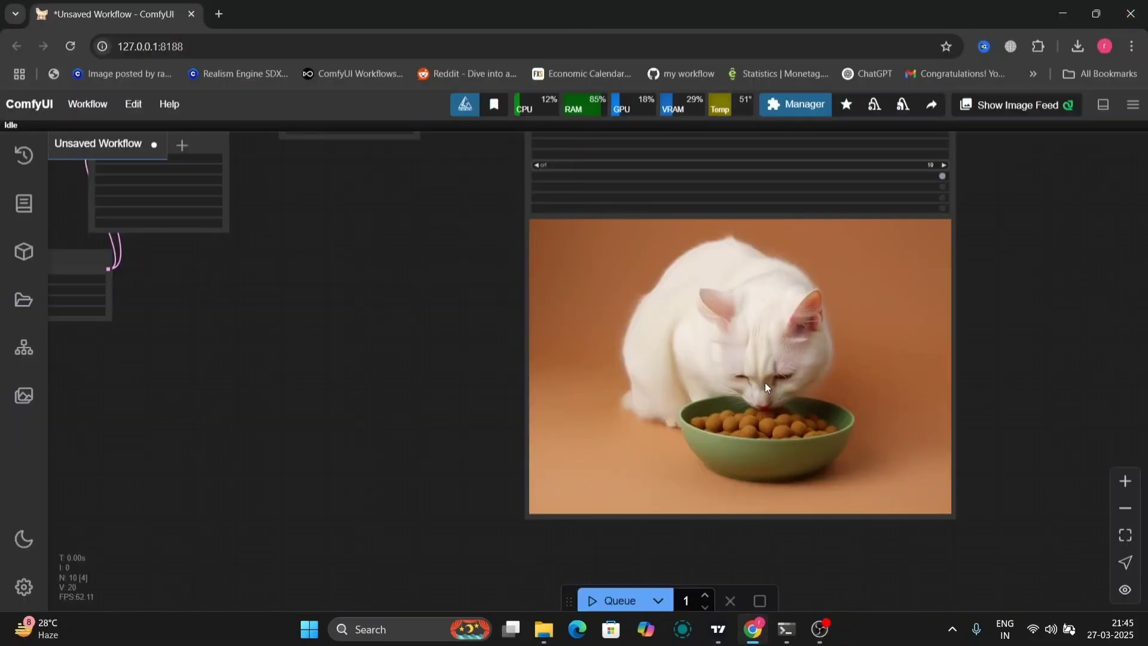
pyautogui.moveTo(430, 455); pyautogui.dragTo(627, 533)
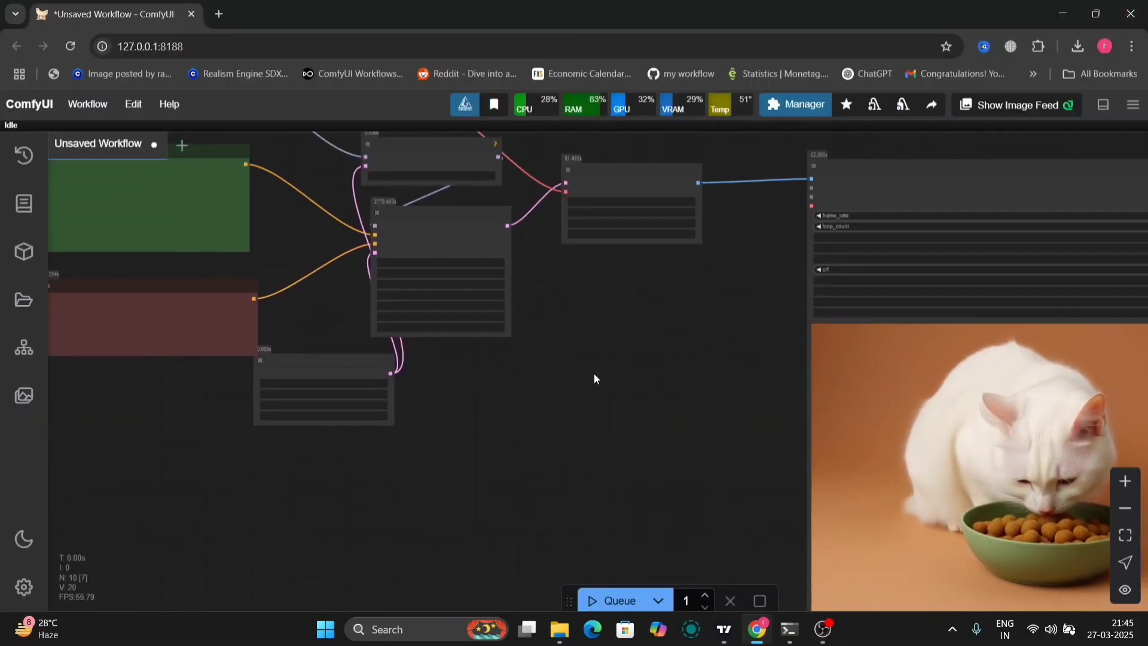
pyautogui.moveTo(594, 379); pyautogui.dragTo(736, 490)
pyautogui.scroll(3, 736, 490)
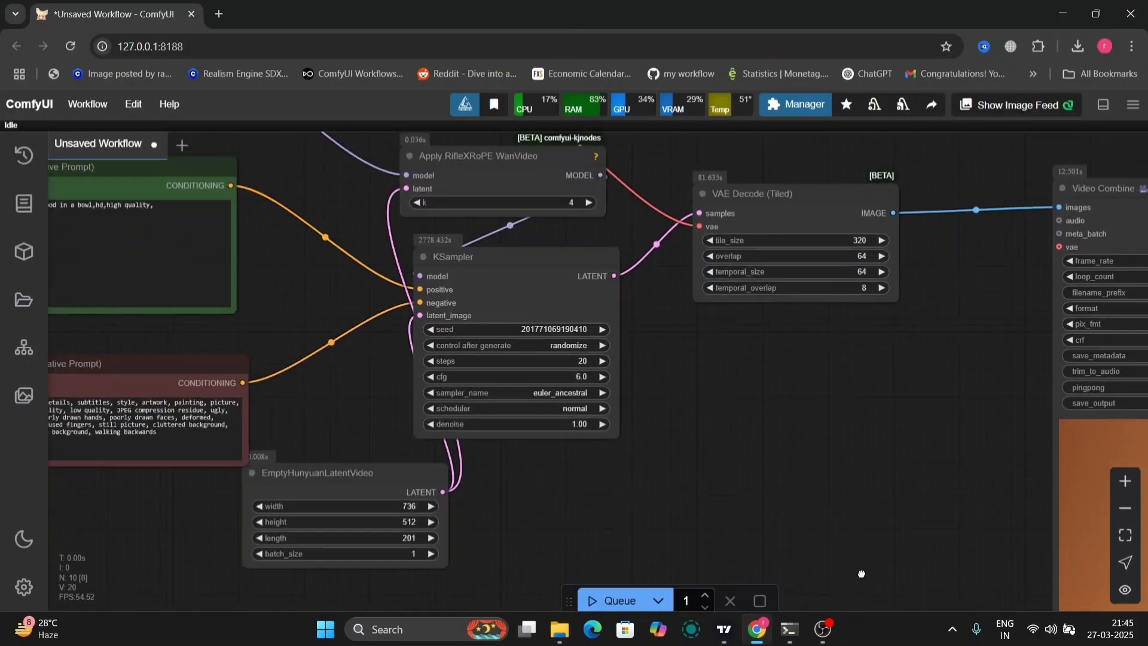
pyautogui.moveTo(584, 505); pyautogui.dragTo(776, 598)
pyautogui.moveTo(564, 462); pyautogui.dragTo(802, 338)
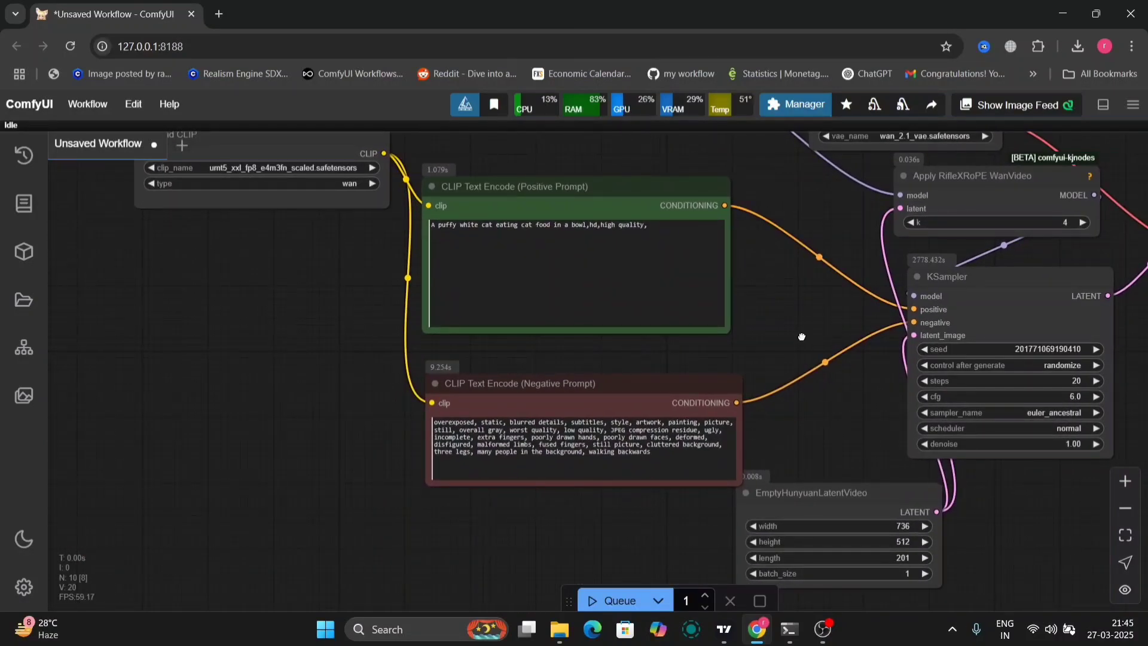
pyautogui.moveTo(802, 337); pyautogui.dragTo(839, 412)
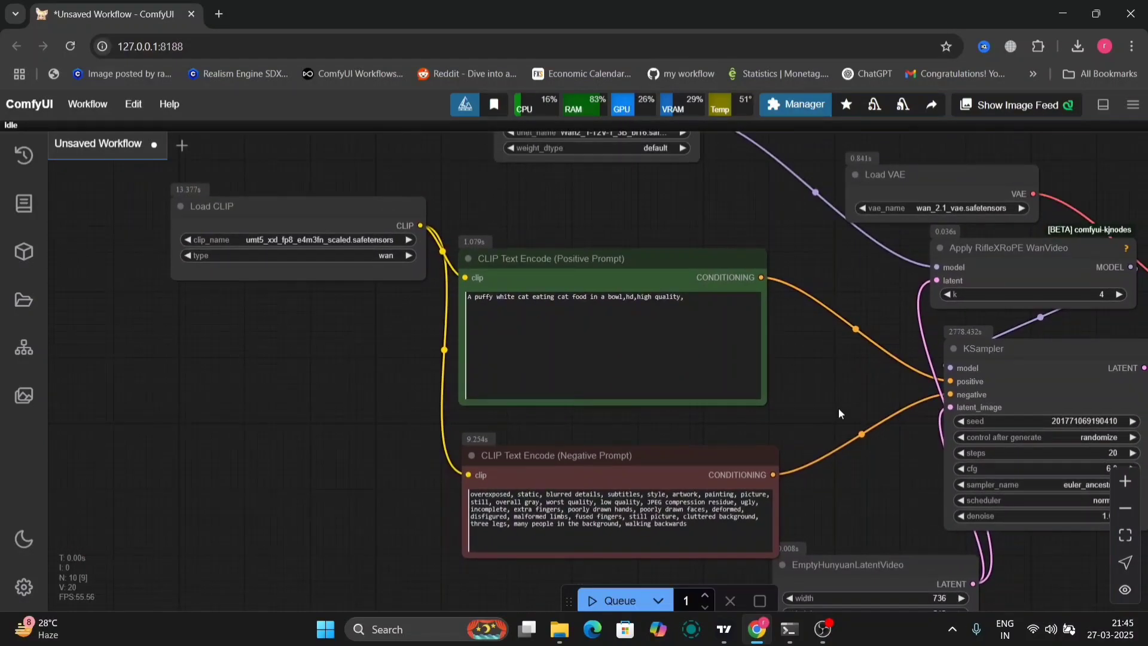
pyautogui.scroll(5, 839, 412)
pyautogui.scroll(-2, 838, 413)
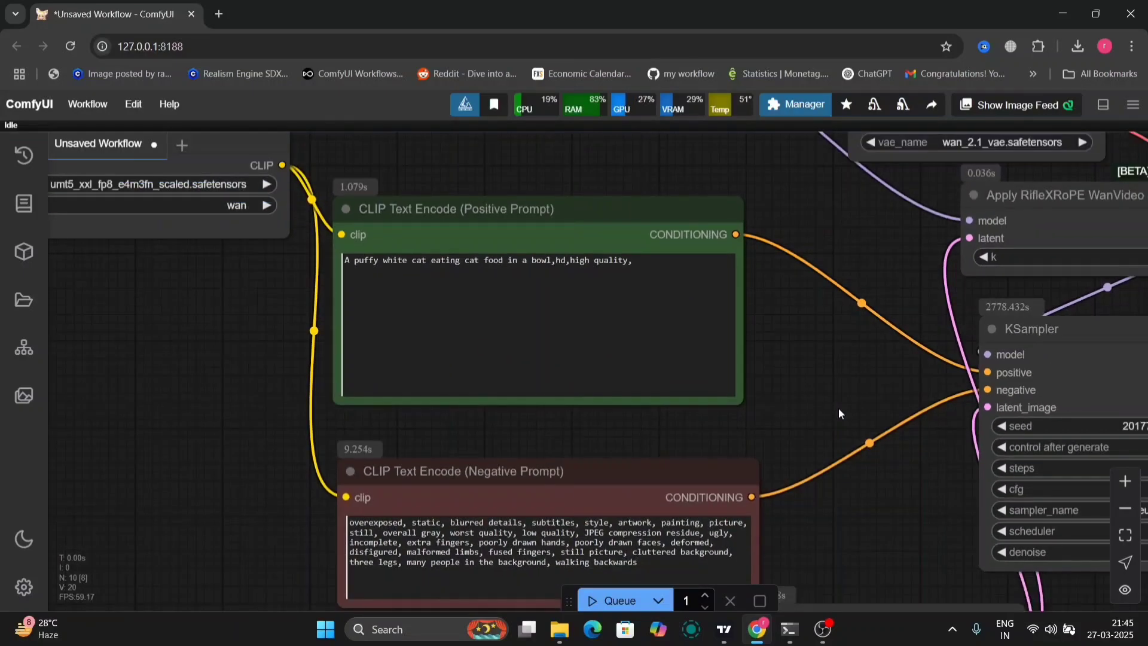
# Move from the prompt nodes past KSampler to centre the new video preview.
pyautogui.moveTo(839, 412); pyautogui.dragTo(859, 418)
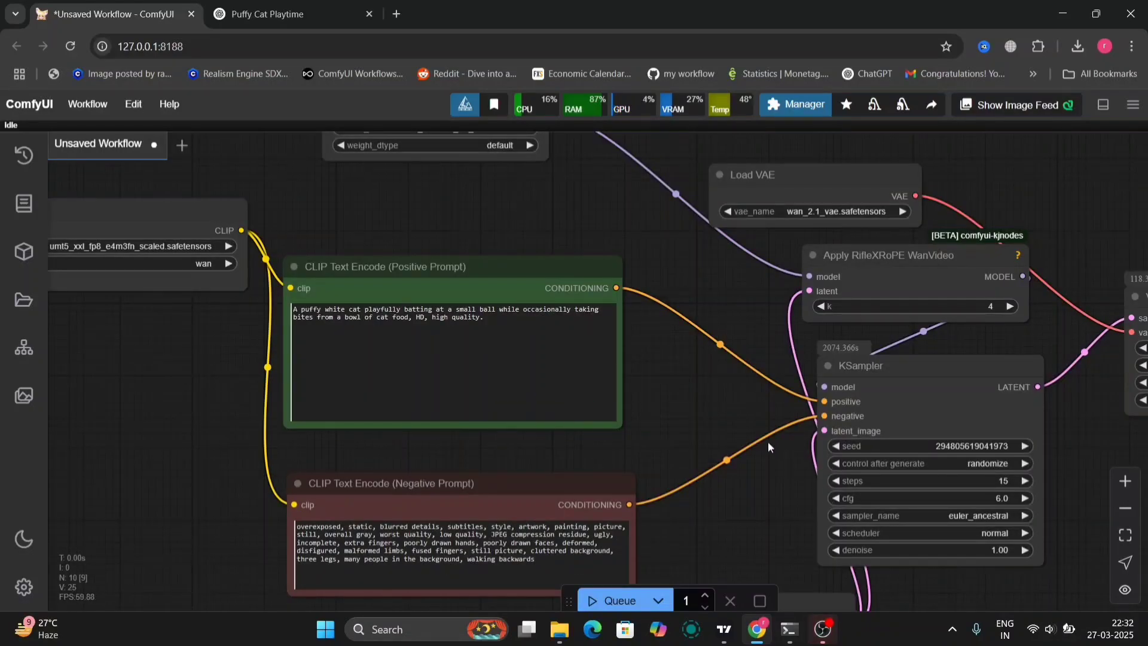
pyautogui.scroll(5, 673, 338)
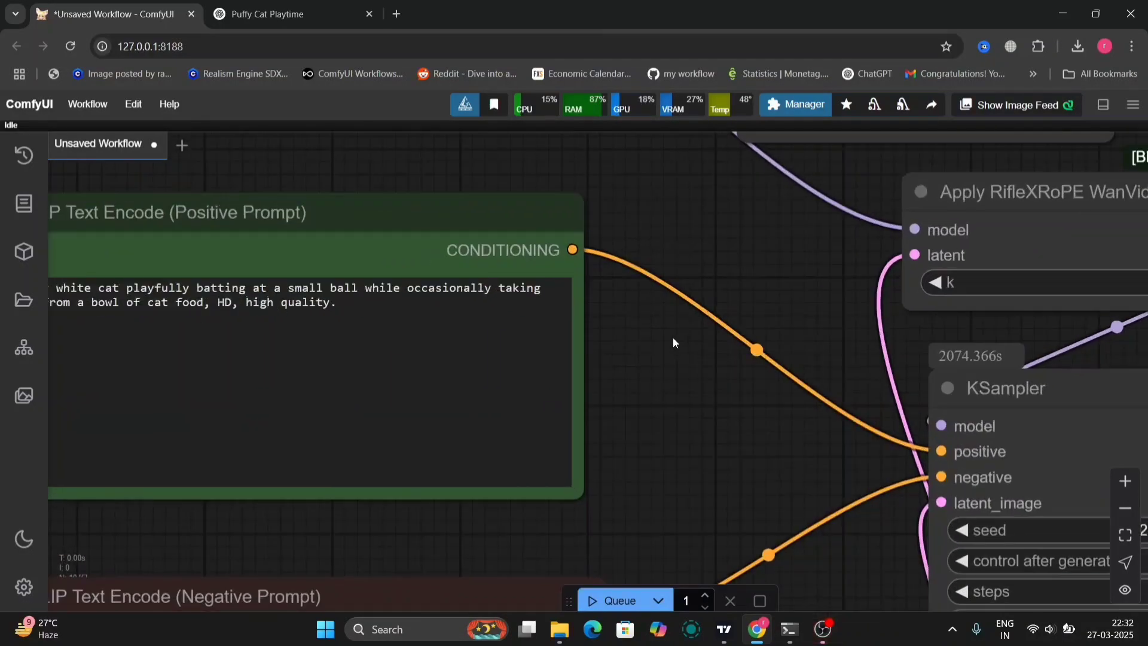
pyautogui.scroll(-5, 672, 342)
pyautogui.moveTo(743, 304); pyautogui.dragTo(422, 219)
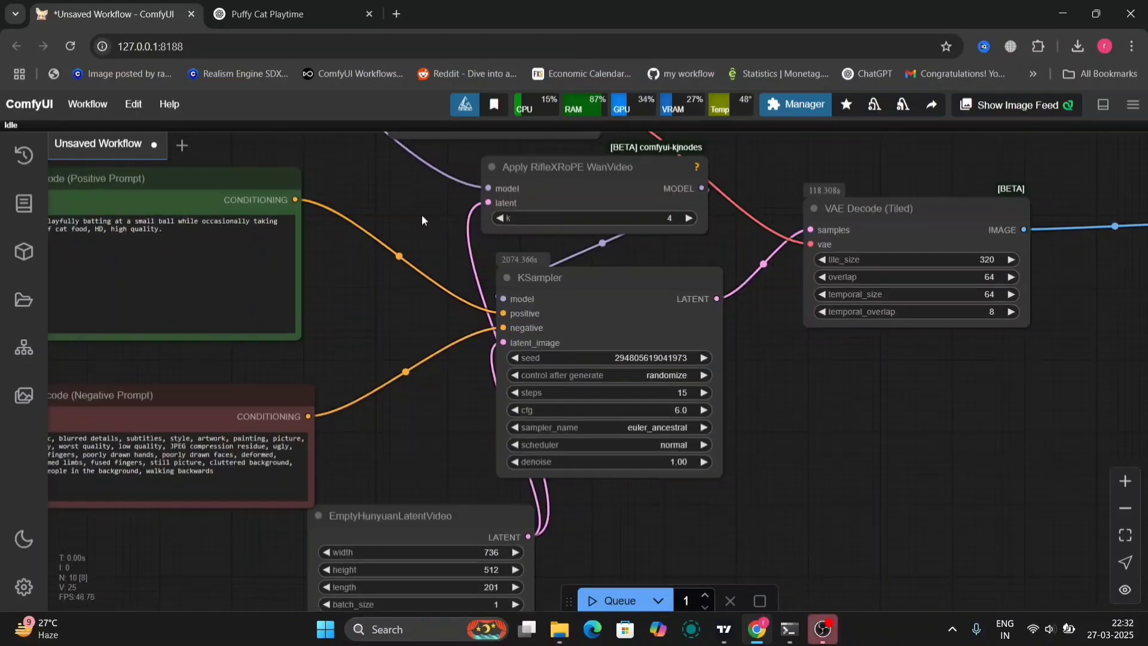
pyautogui.moveTo(902, 491); pyautogui.dragTo(502, 251)
pyautogui.moveTo(640, 368)
pyautogui.mouseDown()
pyautogui.moveTo(302, 189)
pyautogui.moveTo(174, 257)
pyautogui.mouseUp()
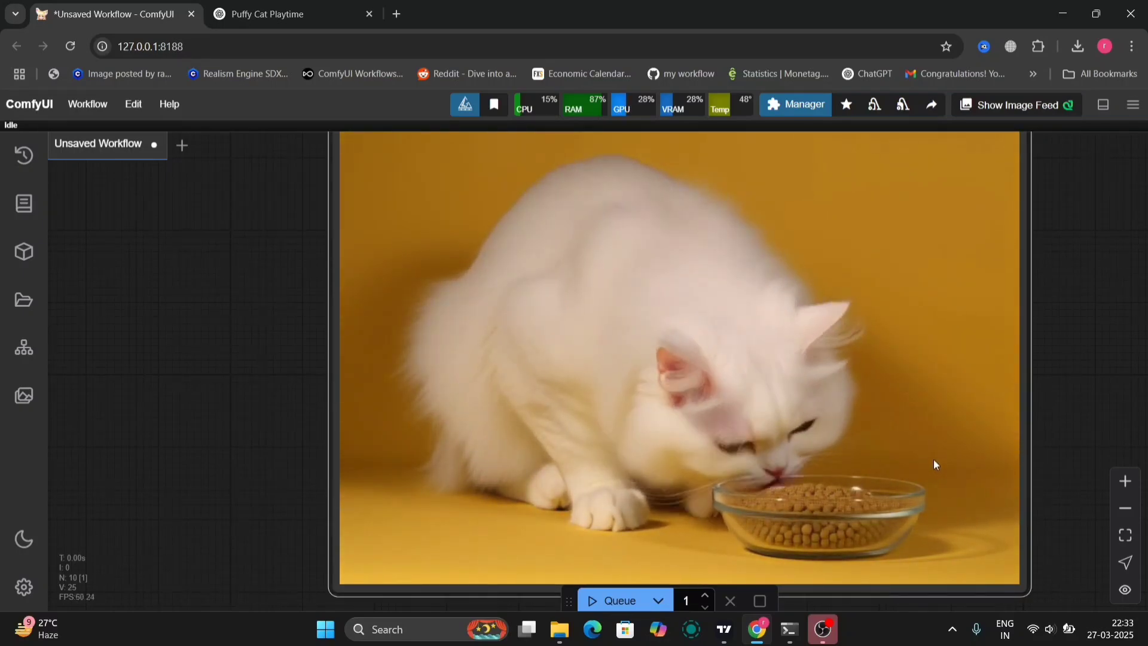
# Save the Video Combine preview as vid_txt2vid_output_00002 (1).mp4, then close the player.
pyautogui.rightClick(869, 445)
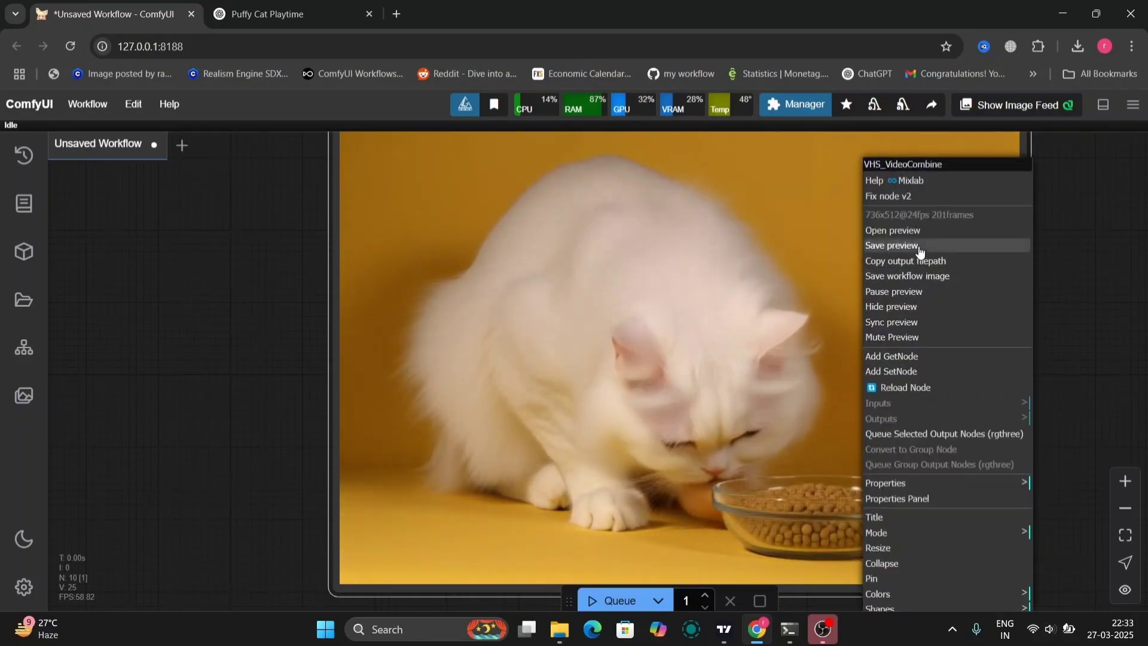
pyautogui.click(922, 246)
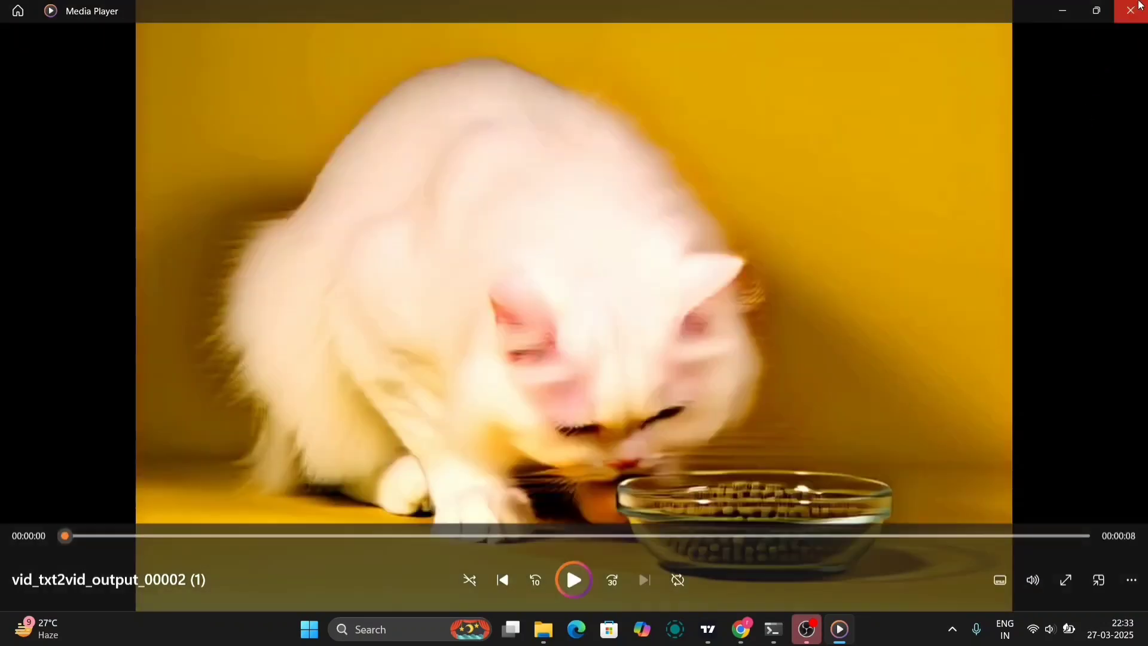
pyautogui.click(1132, 9)
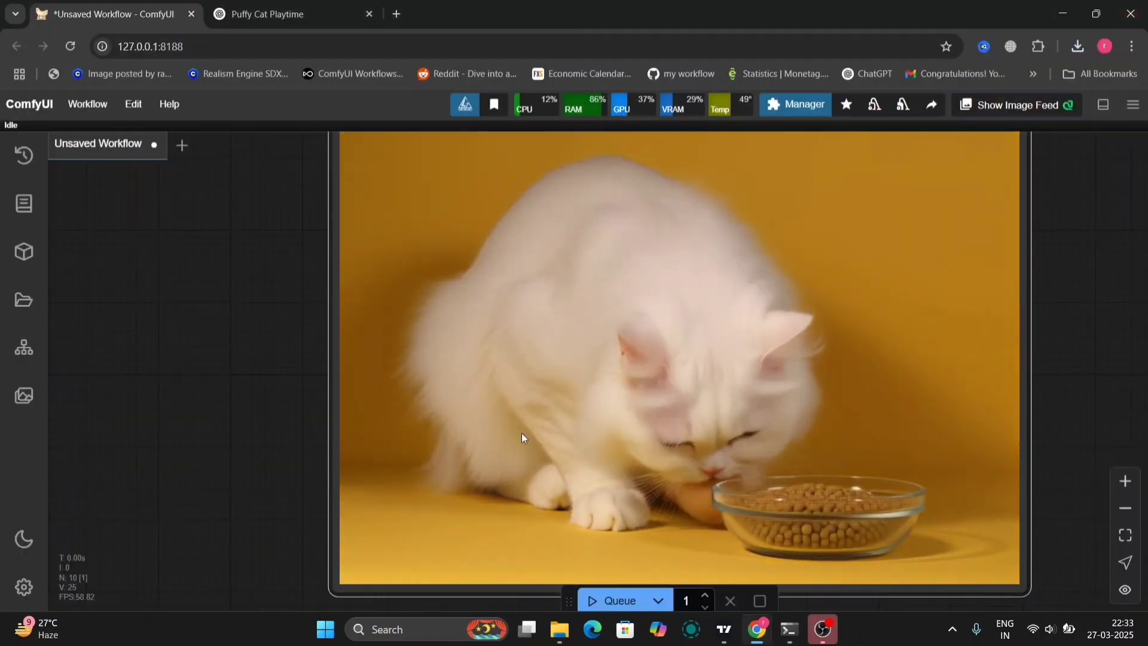
# Bring the Fast HunYuan-GGUF workflow's KSampler and latent nodes into view.
pyautogui.moveTo(111, 304); pyautogui.dragTo(520, 394)
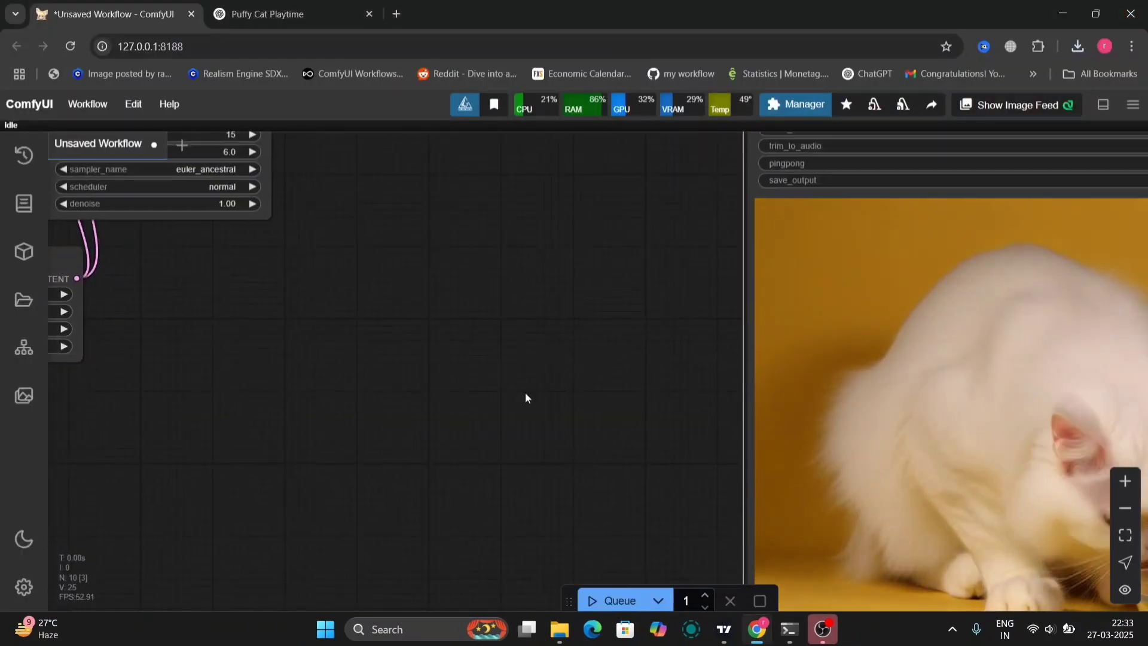
pyautogui.scroll(-4, 525, 395)
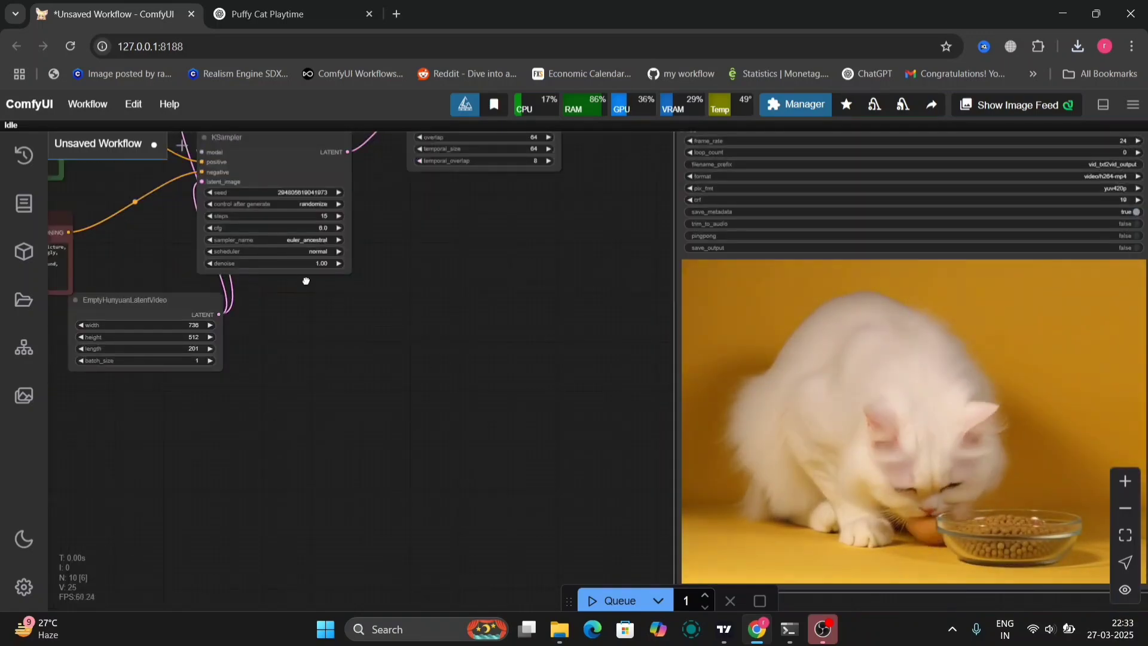
pyautogui.moveTo(306, 281)
pyautogui.mouseDown()
pyautogui.moveTo(392, 294)
pyautogui.moveTo(487, 359)
pyautogui.mouseUp()
pyautogui.scroll(2, 496, 377)
pyautogui.scroll(4, 496, 377)
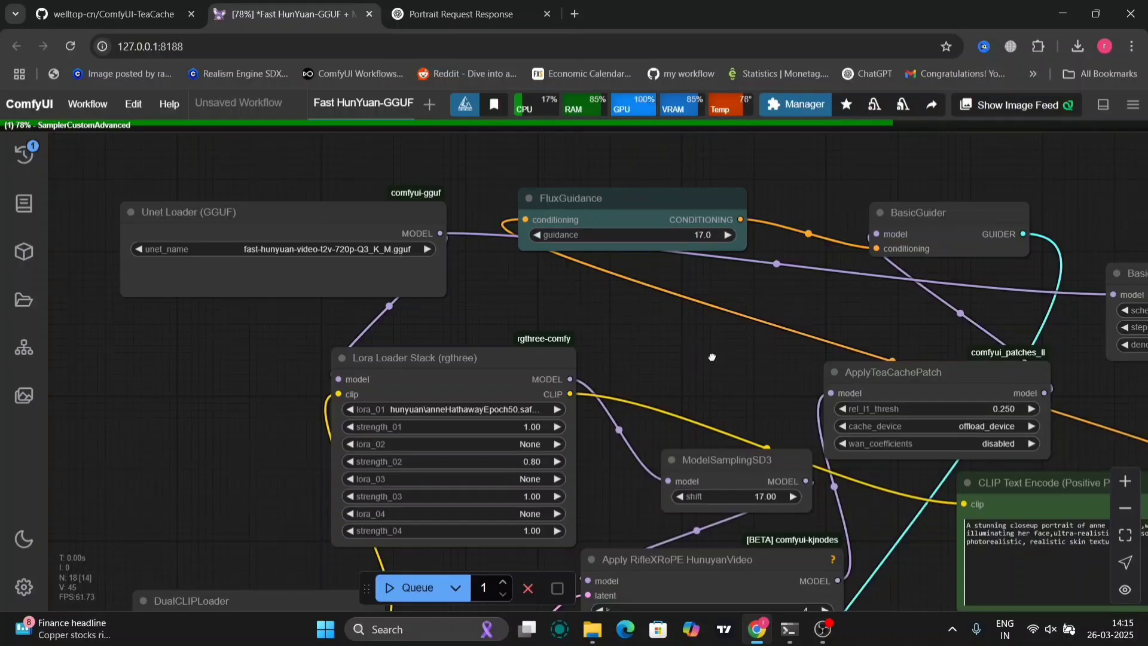
# Set FluxGuidance guidance to 7.0, then start editing the first LoRA strength_01.
pyautogui.moveTo(711, 357); pyautogui.dragTo(467, 277)
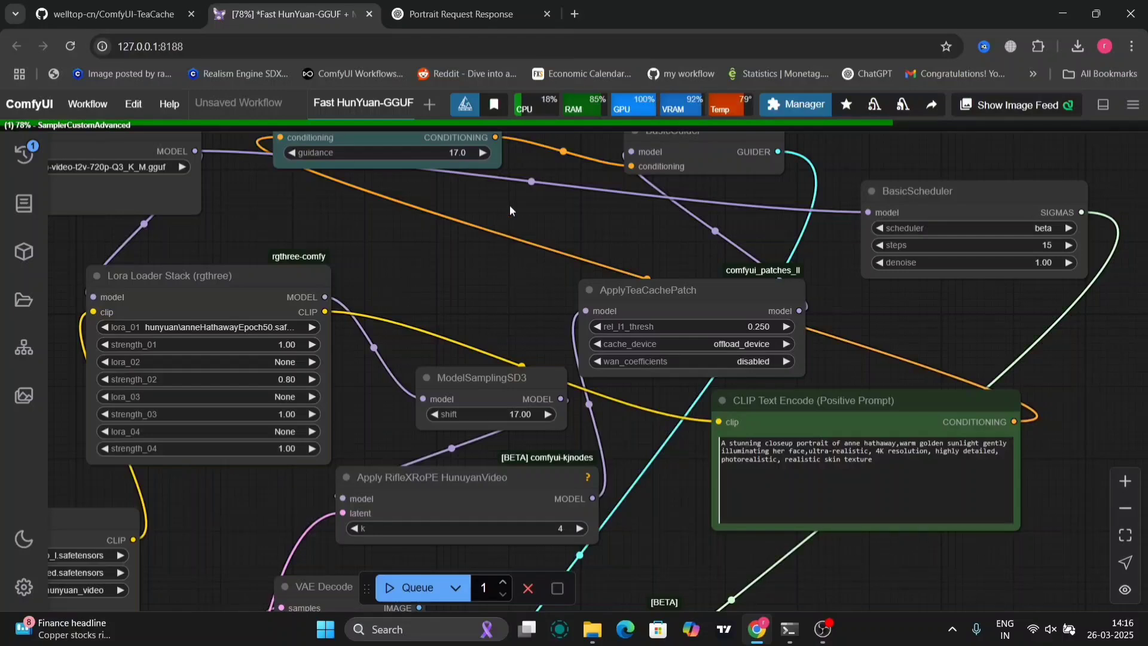
pyautogui.moveTo(509, 206); pyautogui.dragTo(608, 312)
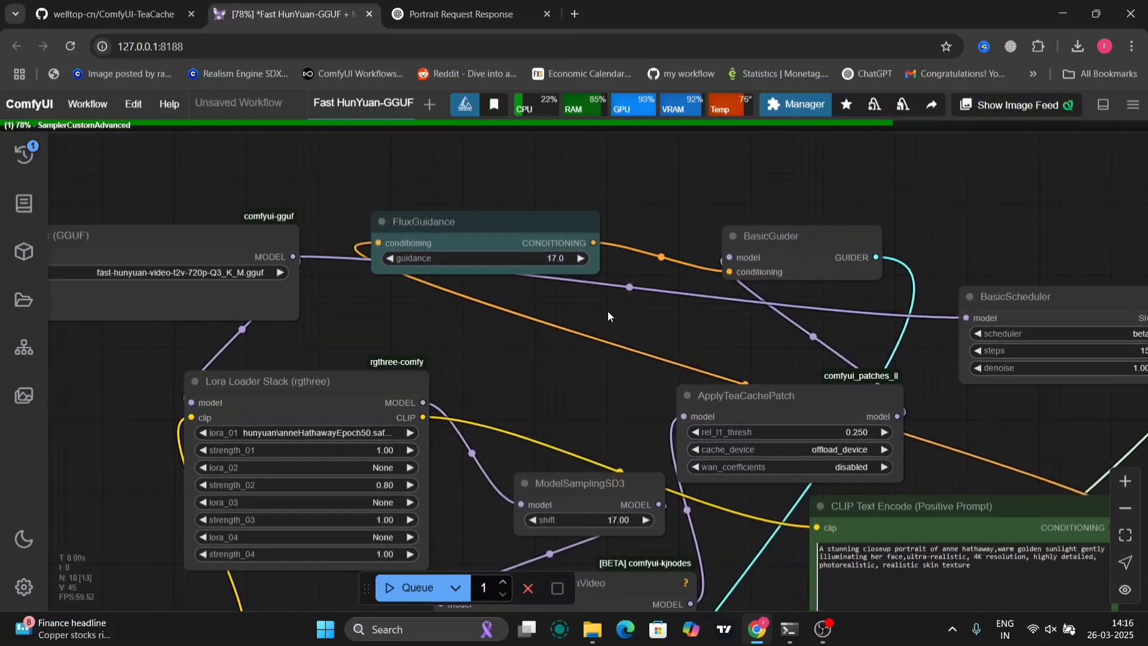
pyautogui.click(547, 258)
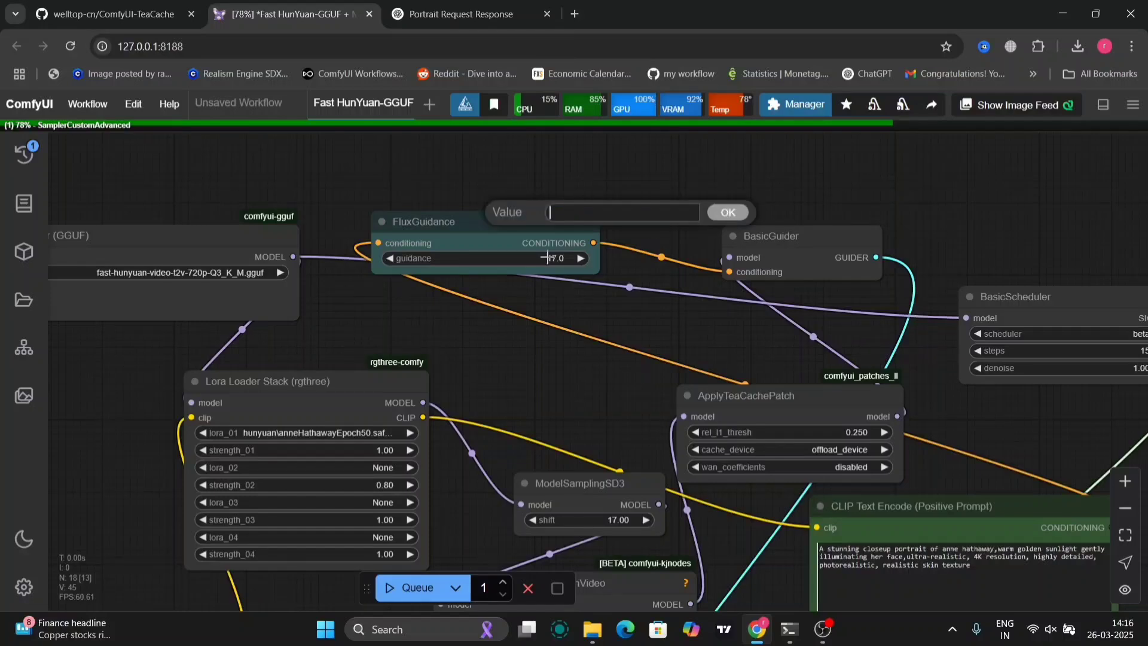
pyautogui.write('7')
pyautogui.press('Return')
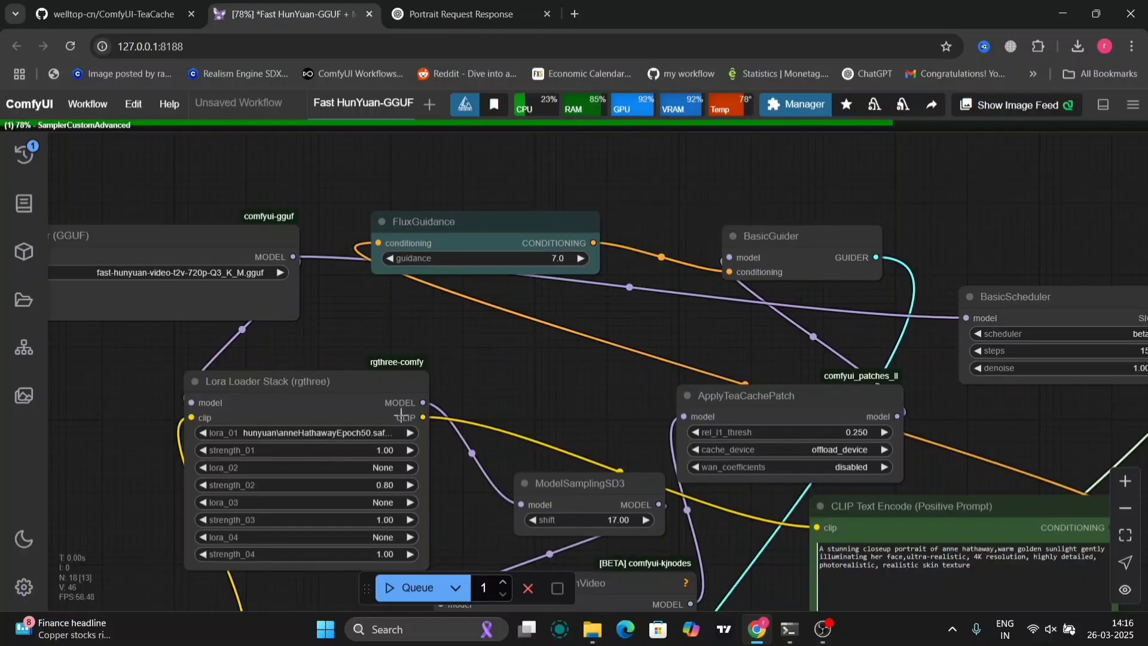
pyautogui.click(337, 455)
pyautogui.scroll(-4, 653, 400)
pyautogui.scroll(1, 761, 469)
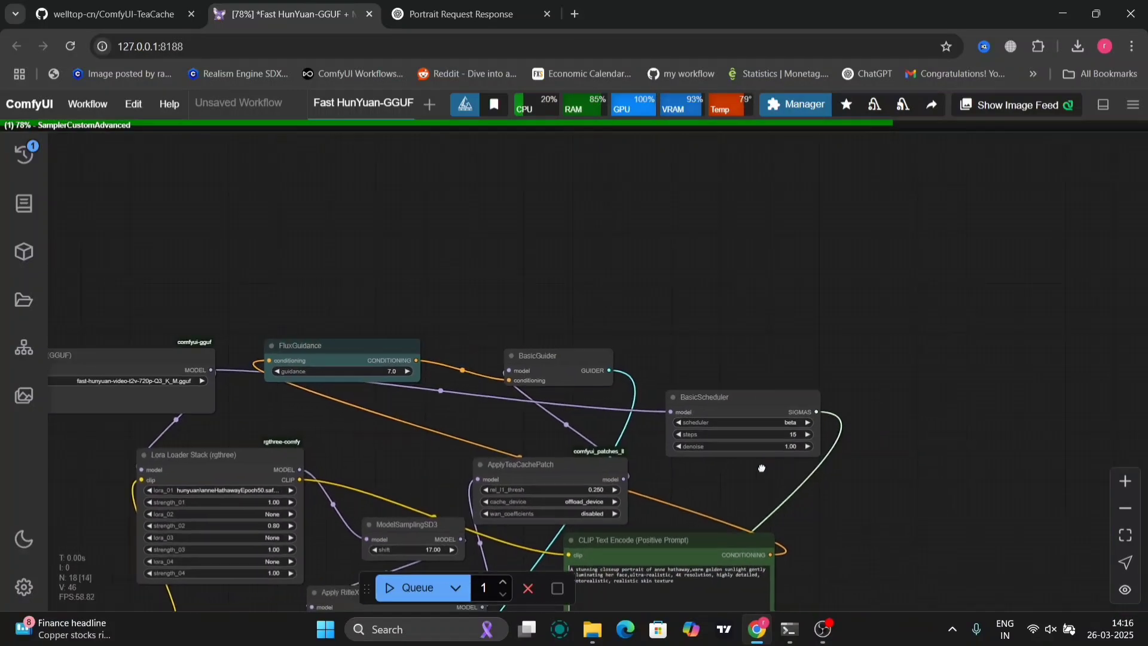
pyautogui.scroll(4, 760, 472)
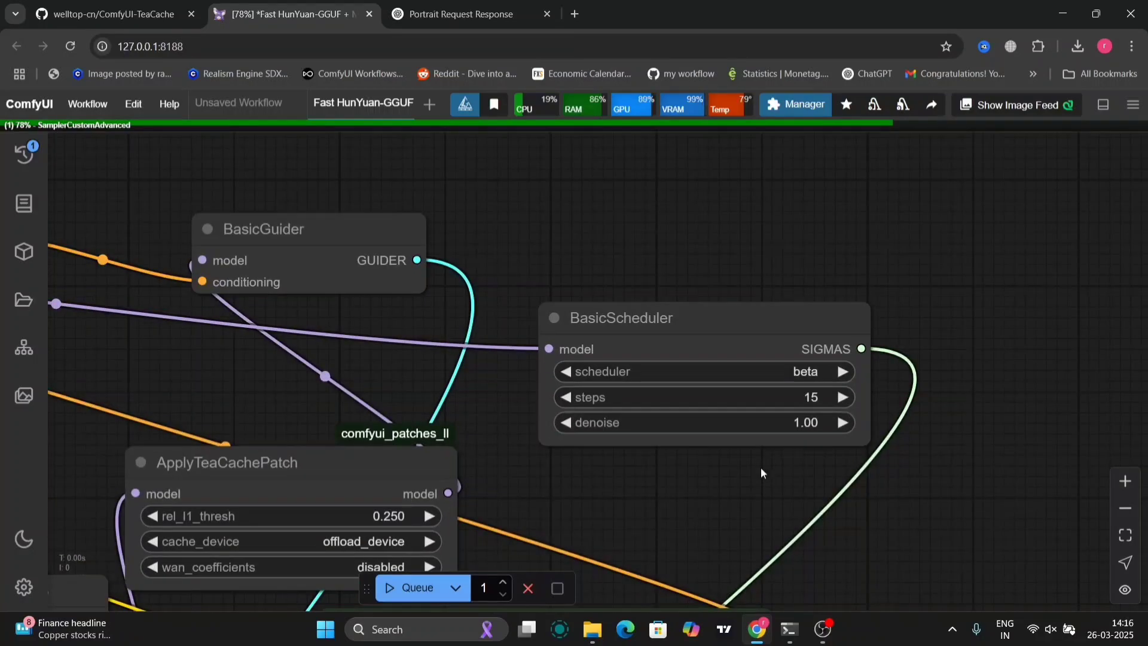
pyautogui.scroll(-2, 761, 473)
pyautogui.moveTo(839, 552); pyautogui.dragTo(816, 165)
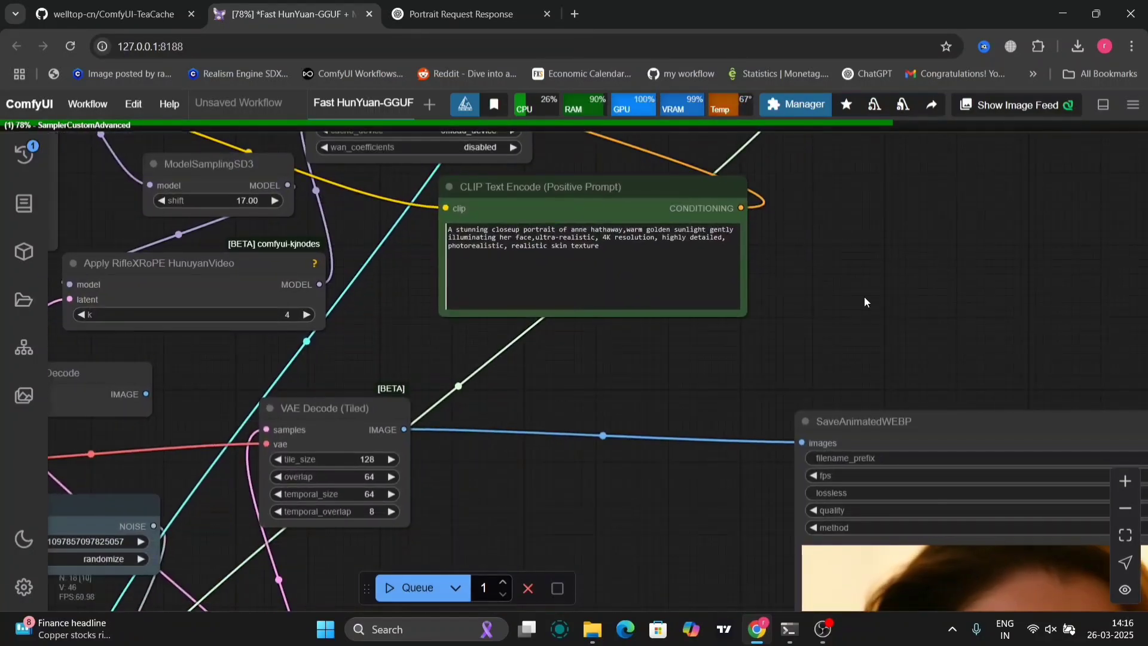
pyautogui.scroll(2, 863, 301)
pyautogui.moveTo(864, 302); pyautogui.dragTo(927, 370)
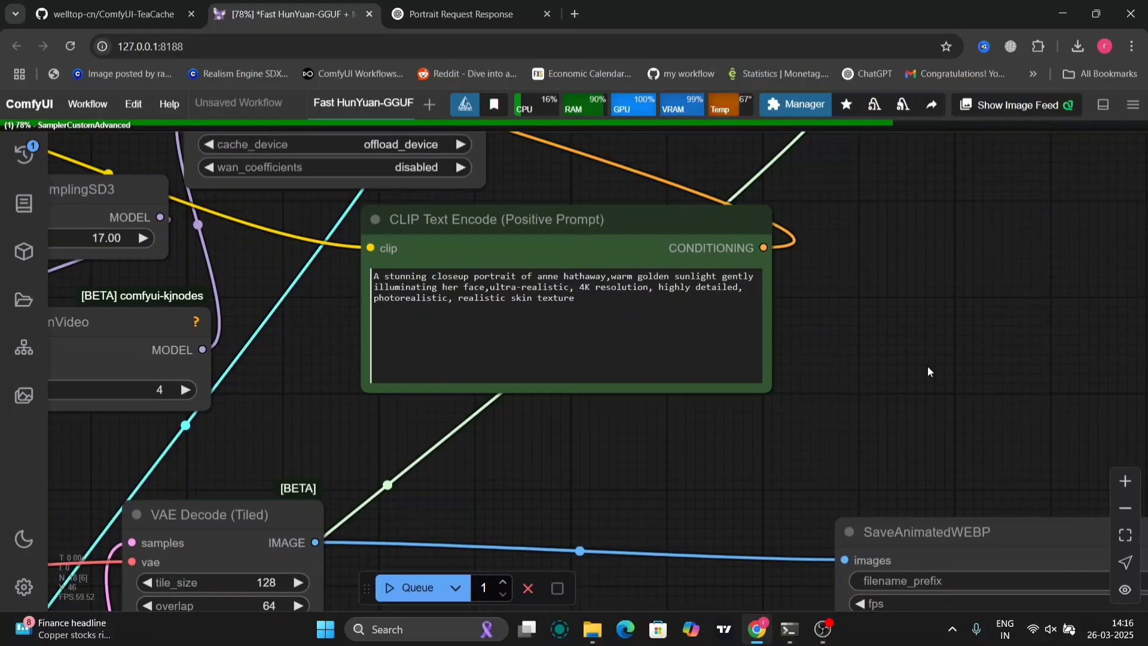
pyautogui.click(566, 300)
pyautogui.hotkey('ctrl', 'a')
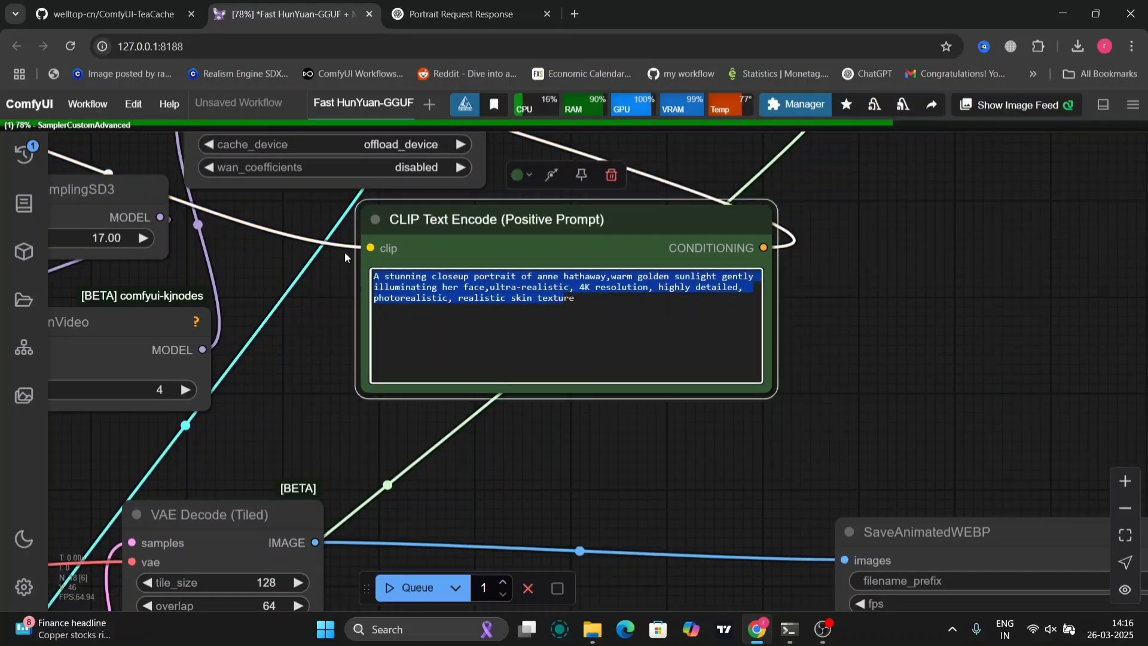
pyautogui.click(687, 482)
pyautogui.scroll(-3, 689, 481)
pyautogui.scroll(-1, 689, 481)
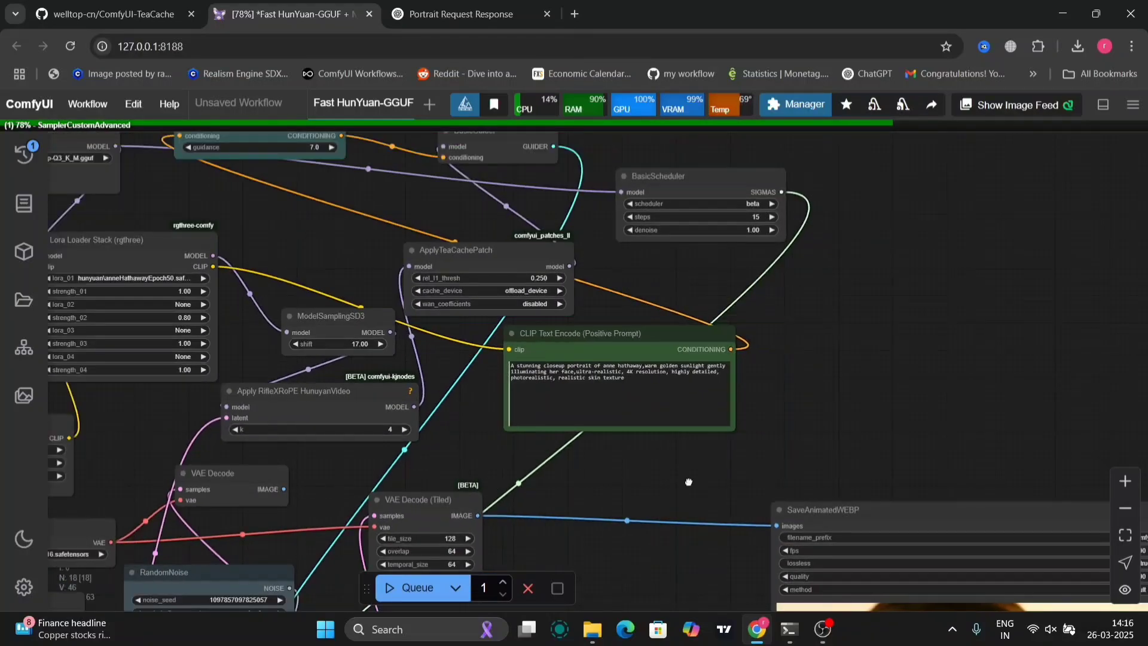
pyautogui.moveTo(689, 481); pyautogui.dragTo(446, 253)
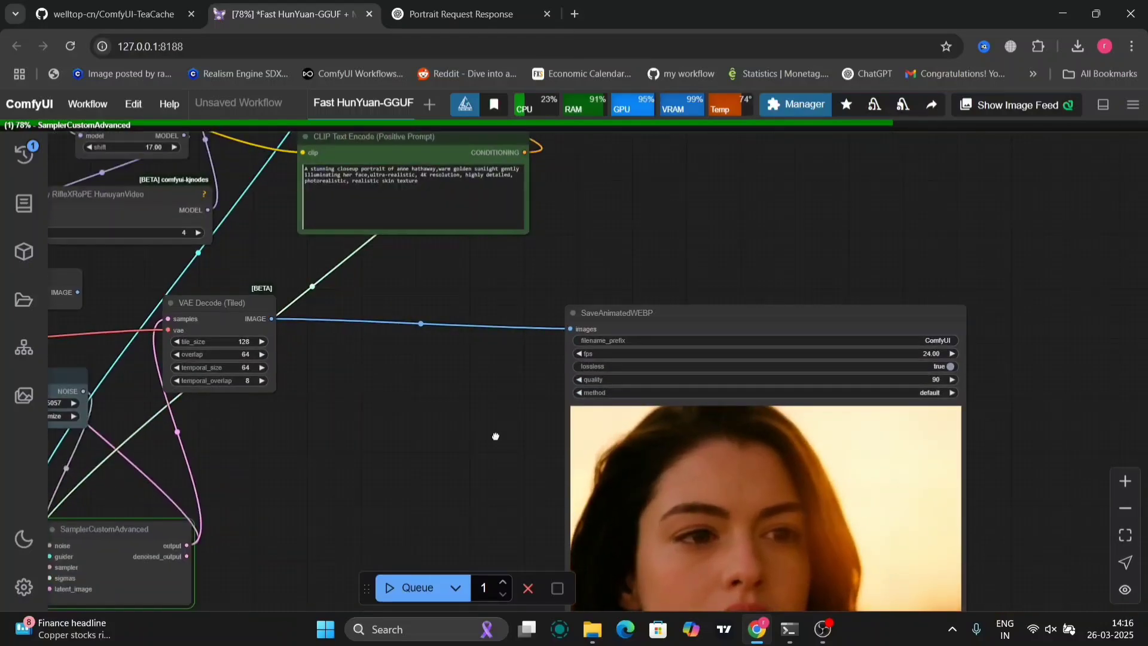
pyautogui.moveTo(494, 437); pyautogui.dragTo(417, 285)
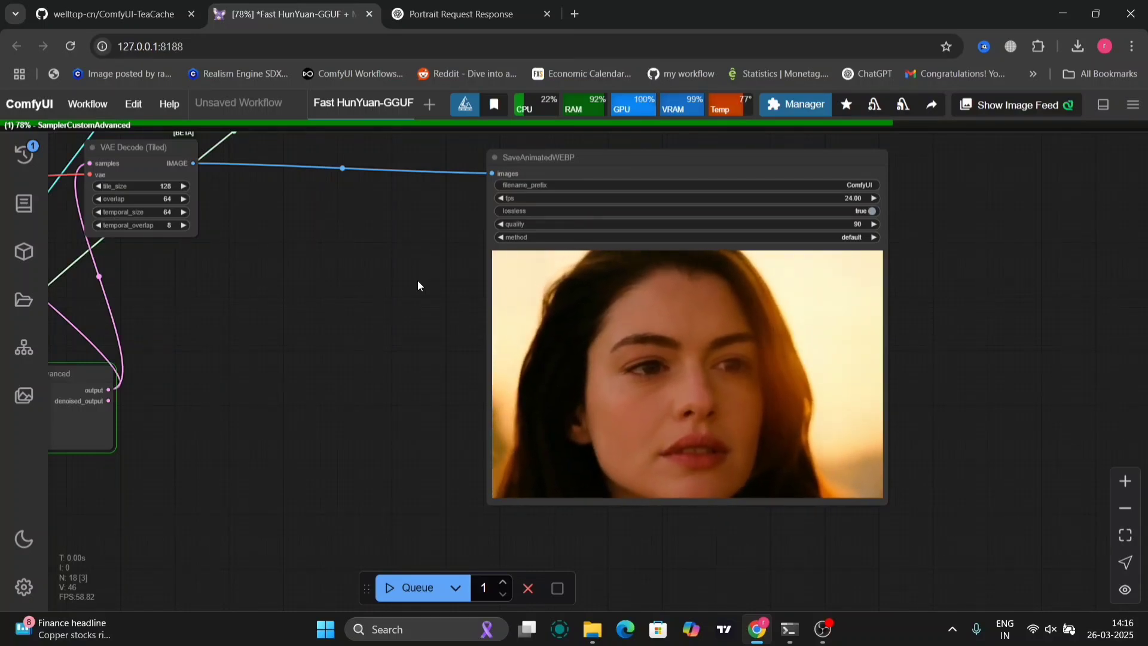
pyautogui.moveTo(416, 286); pyautogui.dragTo(896, 272)
# Set EmptyHunyuanLatentVideo length to 209 frames, keeping 736×464.
pyautogui.moveTo(336, 436); pyautogui.dragTo(500, 518)
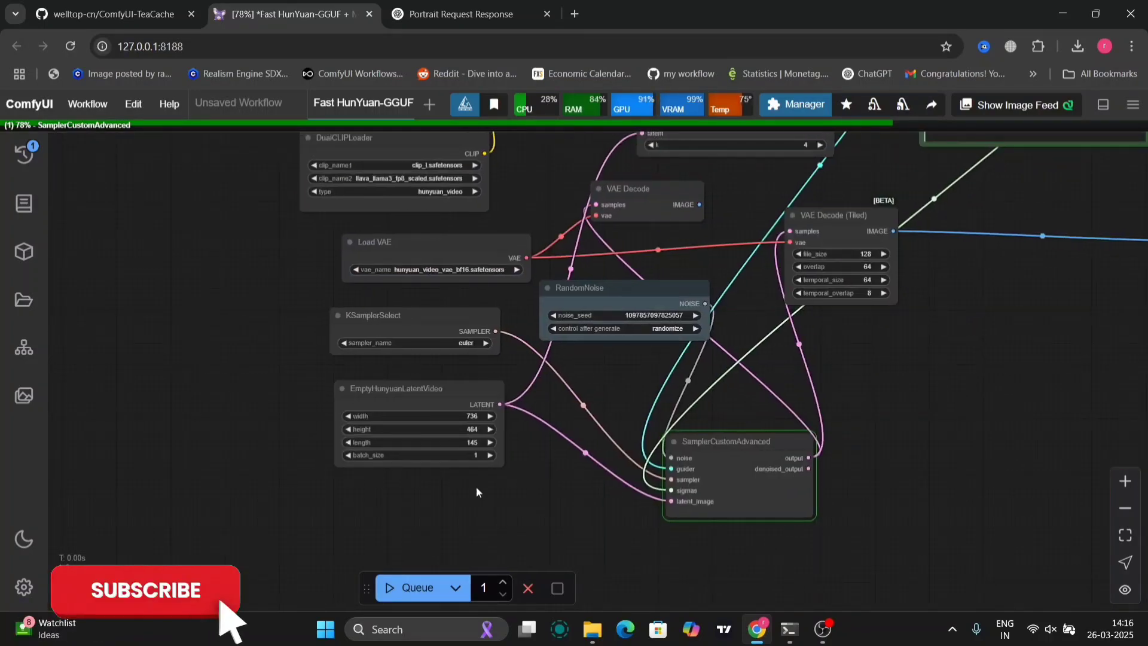
pyautogui.scroll(10, 477, 491)
pyautogui.click(460, 259)
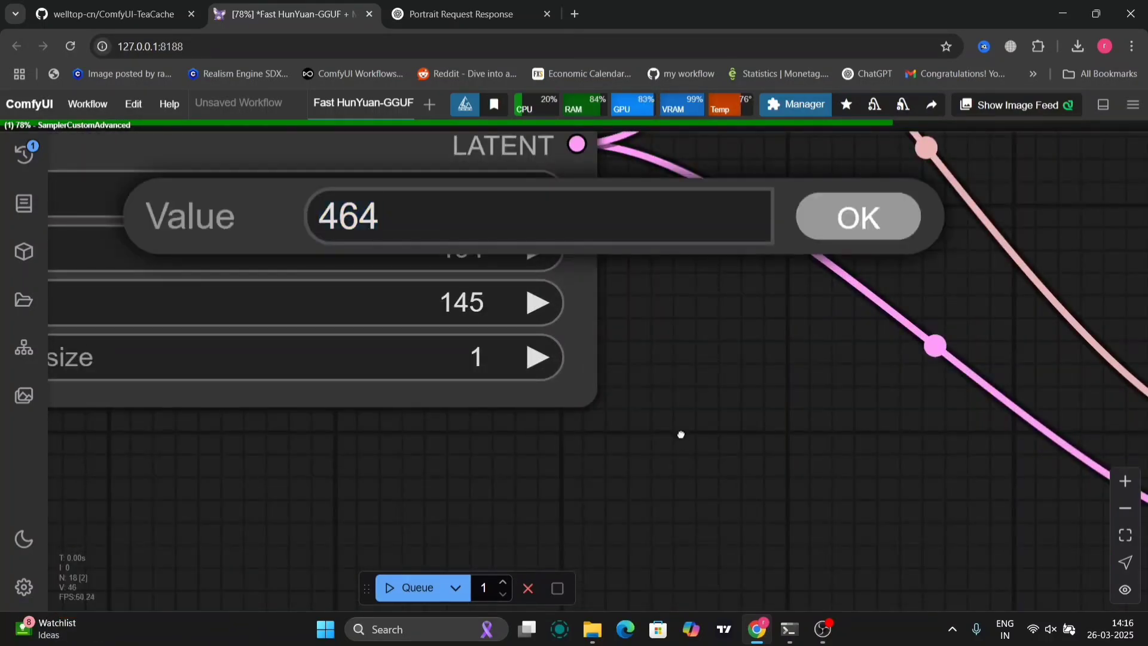
pyautogui.click(486, 301)
pyautogui.write('210')
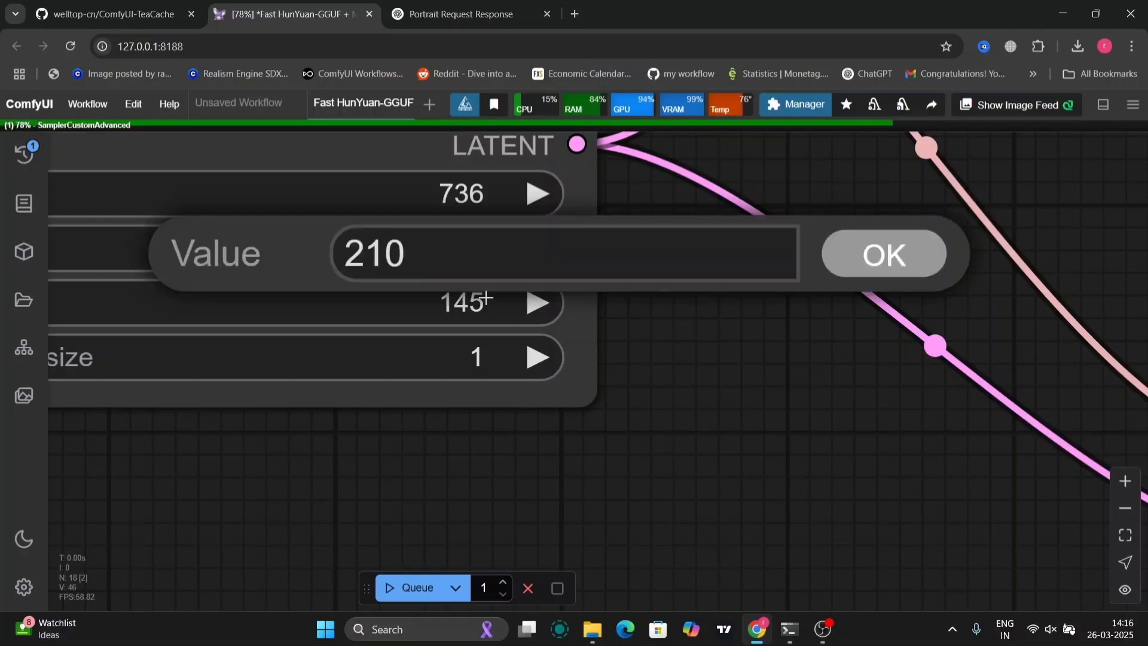
pyautogui.press('Return')
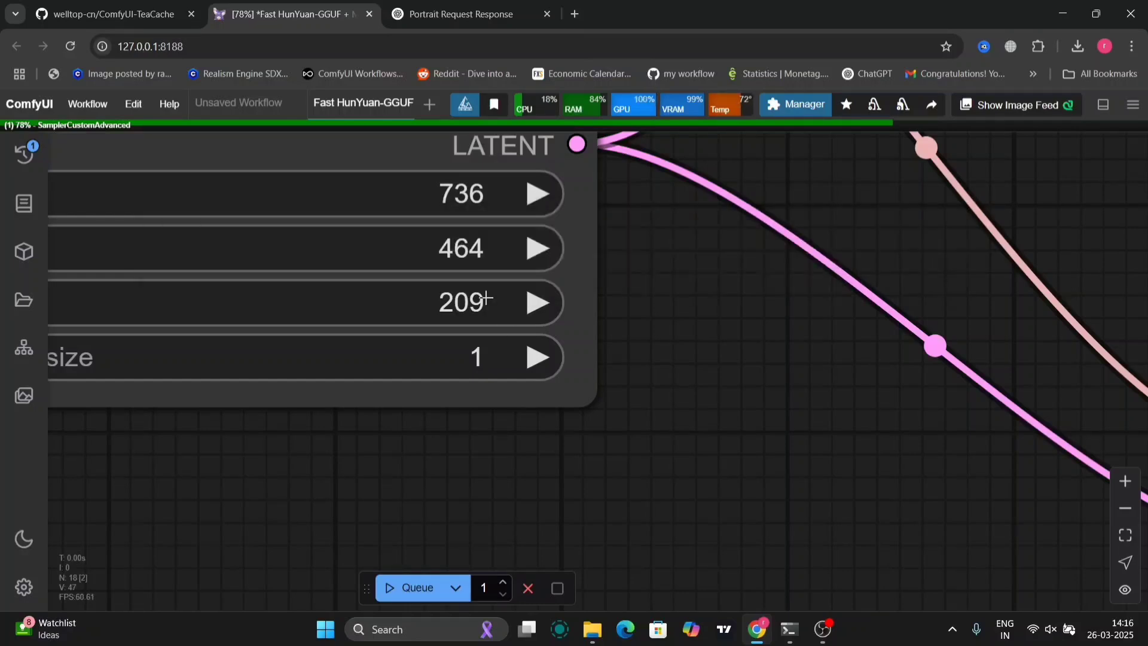
pyautogui.scroll(-4, 740, 475)
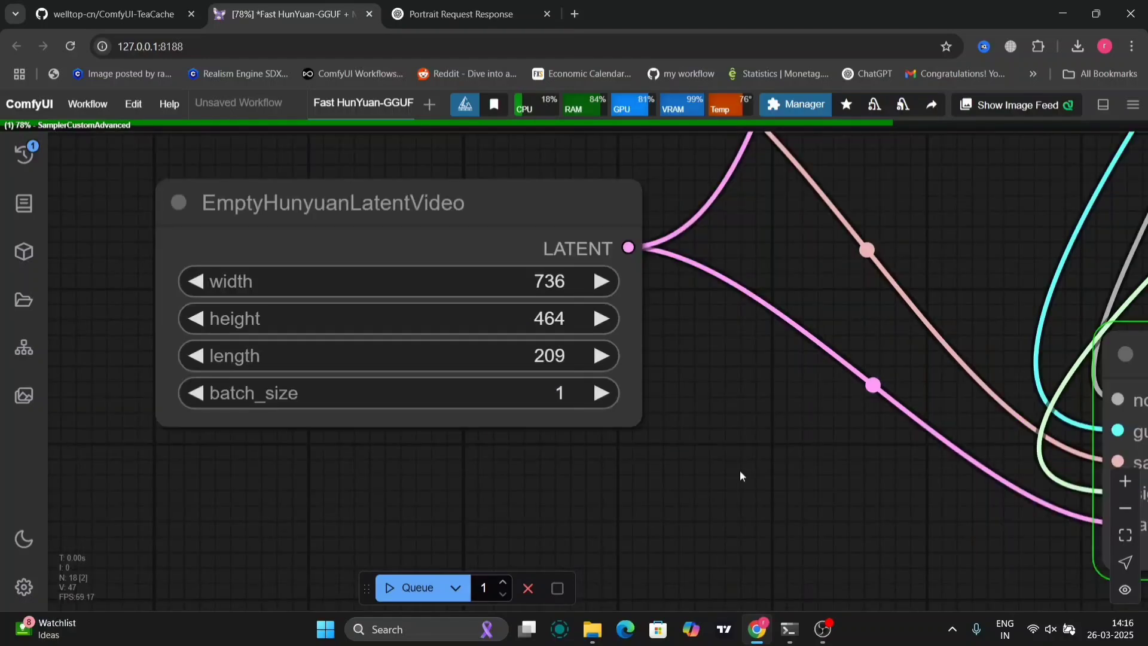
pyautogui.scroll(-3, 735, 479)
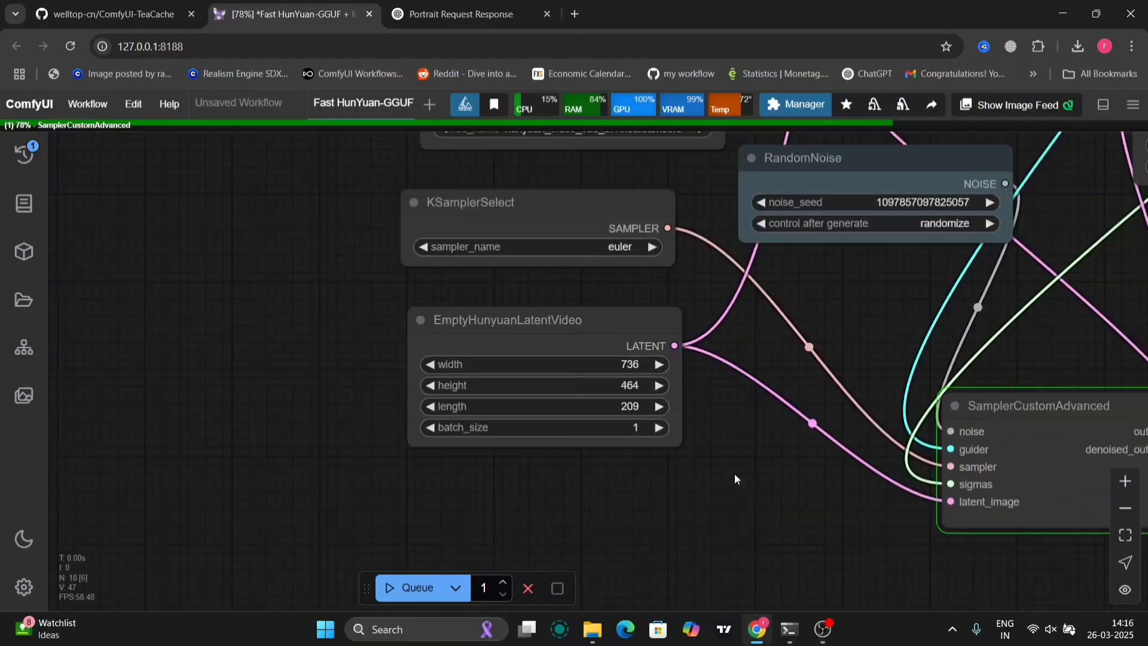
pyautogui.scroll(-4, 819, 495)
pyautogui.moveTo(850, 510); pyautogui.dragTo(810, 537)
pyautogui.moveTo(888, 413)
pyautogui.mouseDown()
pyautogui.moveTo(793, 483)
pyautogui.moveTo(762, 531)
pyautogui.mouseUp()
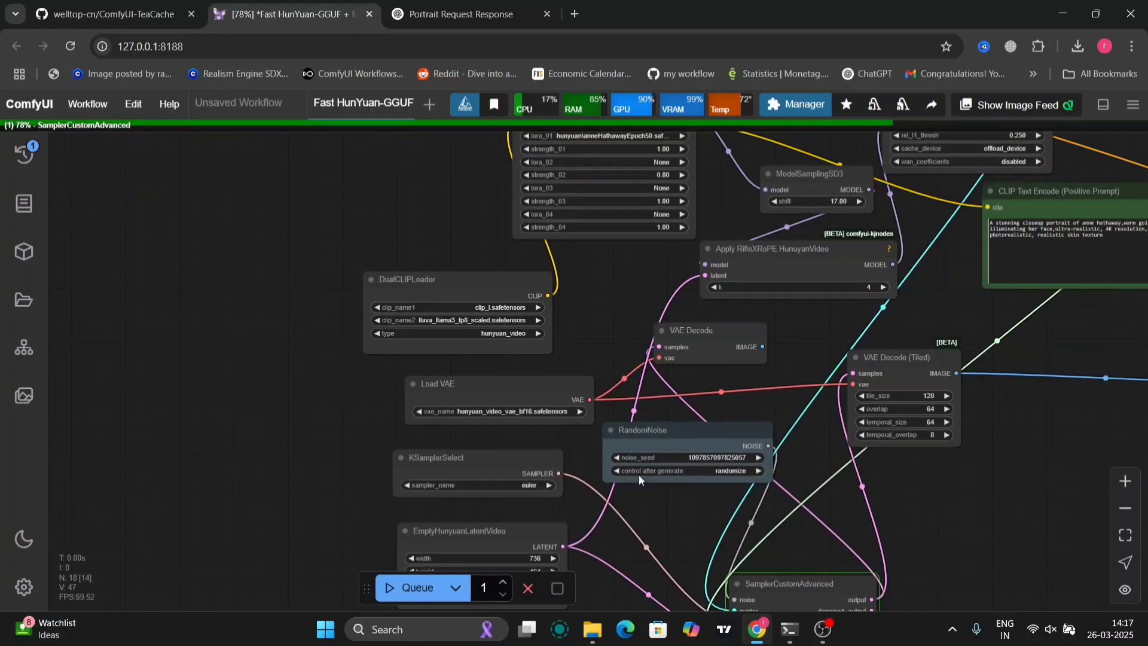
pyautogui.moveTo(524, 236); pyautogui.dragTo(565, 448)
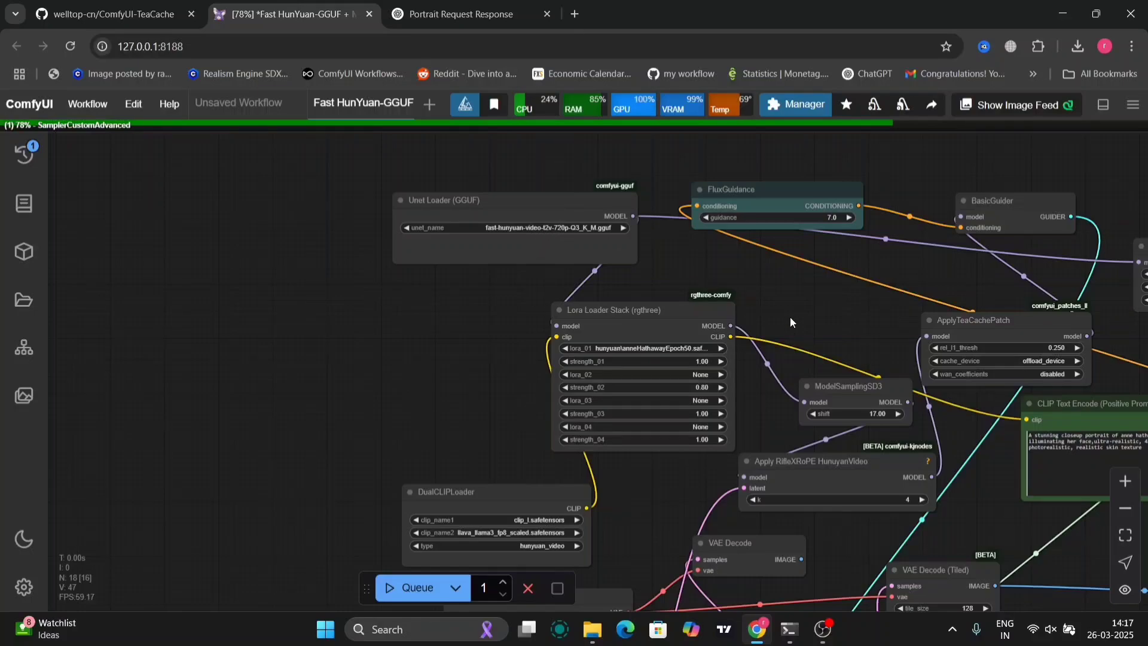
pyautogui.moveTo(791, 322); pyautogui.dragTo(431, 150)
pyautogui.moveTo(766, 566); pyautogui.dragTo(641, 440)
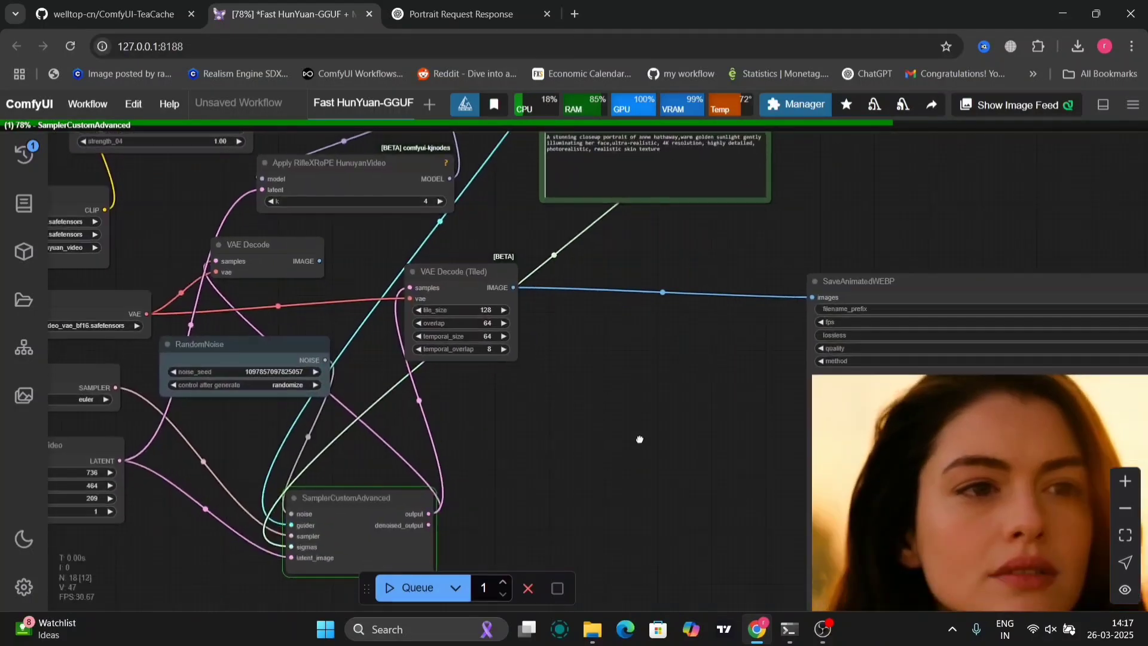
pyautogui.moveTo(374, 245); pyautogui.dragTo(494, 431)
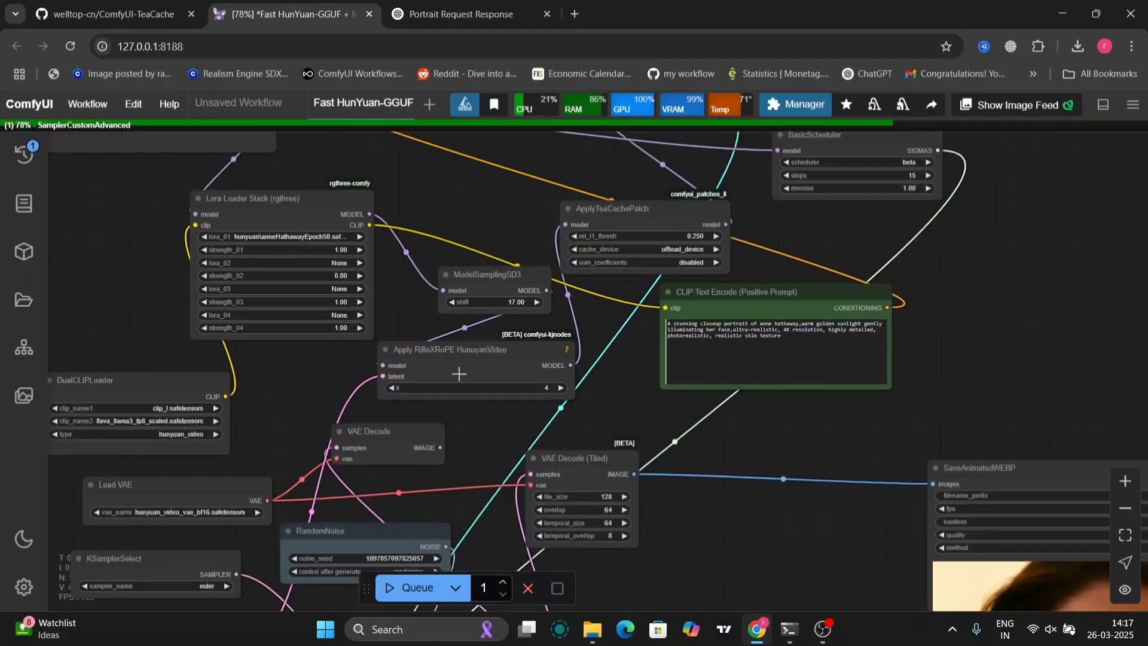
pyautogui.scroll(8, 458, 373)
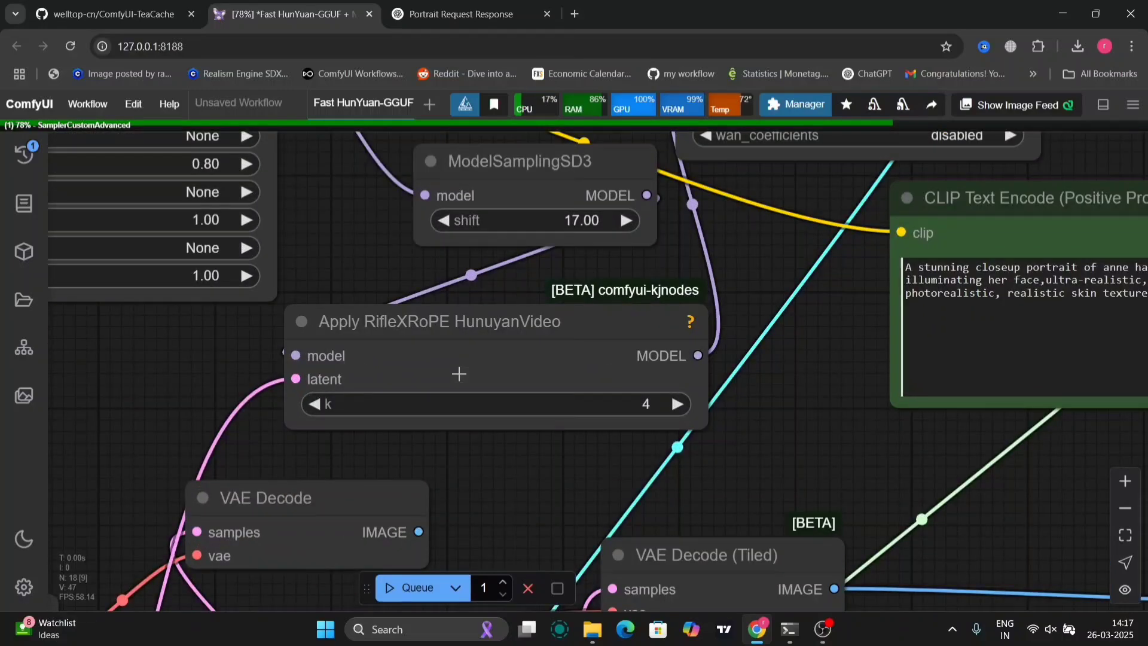
pyautogui.scroll(-7, 459, 373)
pyautogui.moveTo(761, 542)
pyautogui.mouseDown()
pyautogui.moveTo(373, 309)
pyautogui.moveTo(358, 276)
pyautogui.mouseUp()
pyautogui.moveTo(461, 410); pyautogui.dragTo(419, 326)
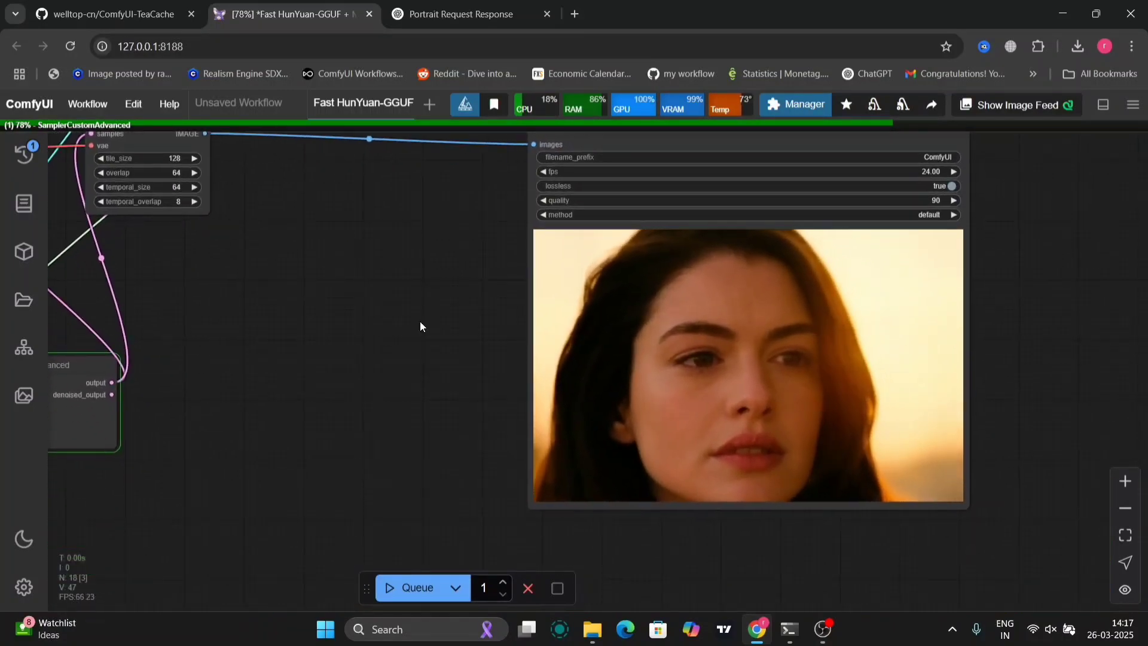
pyautogui.moveTo(420, 324); pyautogui.dragTo(489, 421)
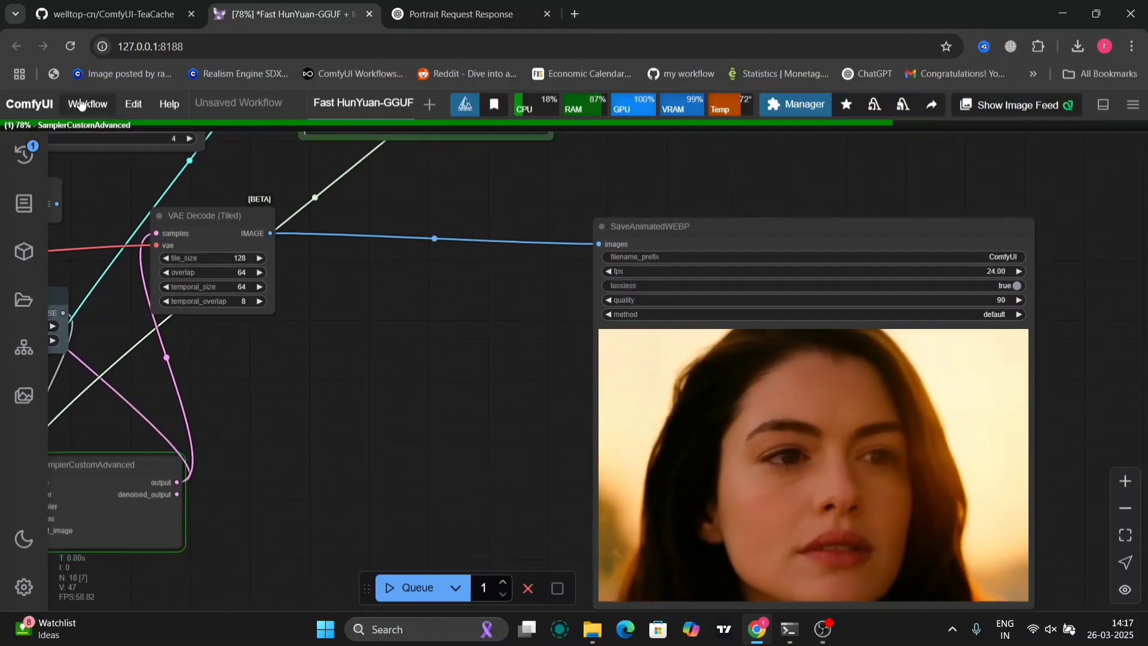
# Export the workflow as 'Rifle Fast HunYuan-GGUF + loras Ai Verse.json'.
pyautogui.click(87, 104)
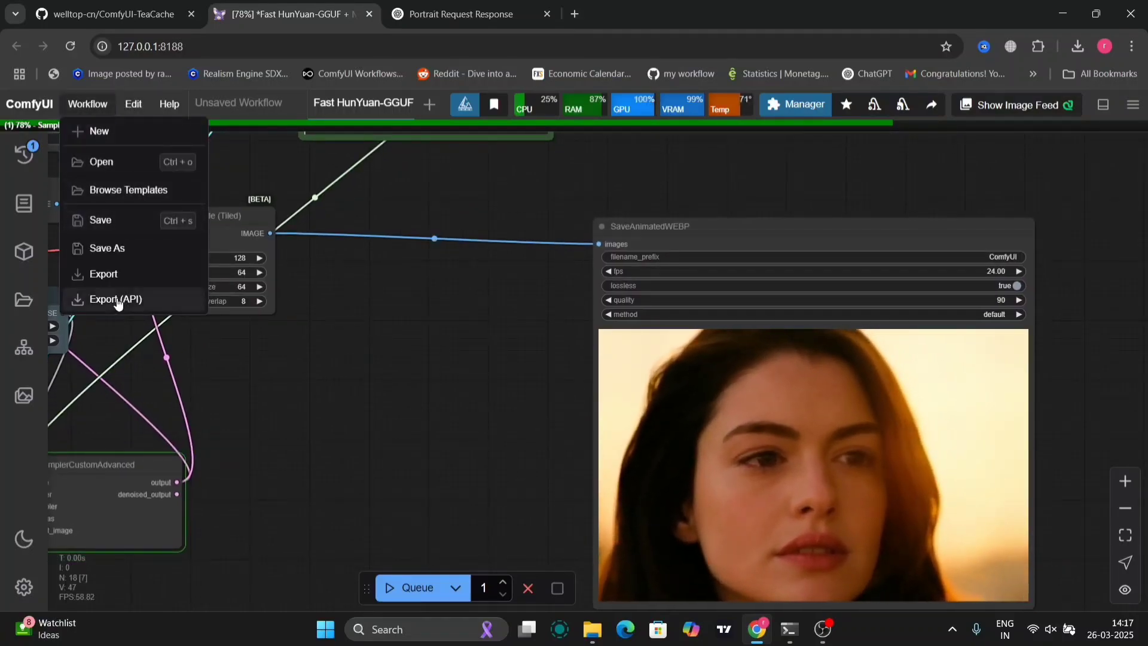
pyautogui.moveTo(304, 376); pyautogui.dragTo(502, 520)
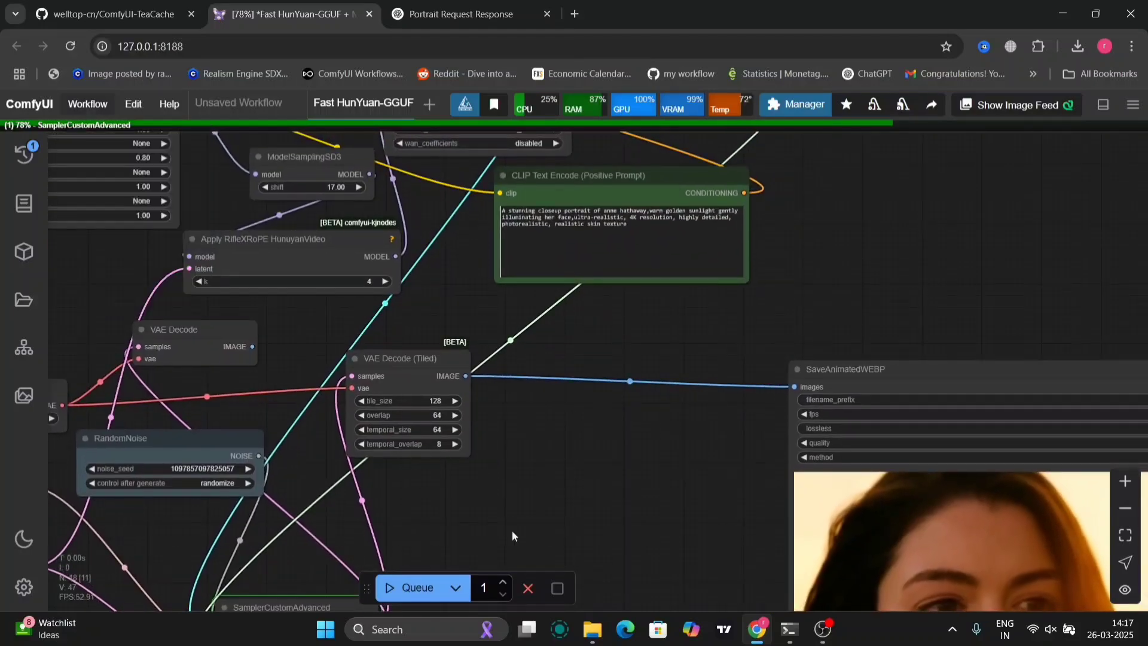
pyautogui.click(87, 103)
pyautogui.click(140, 280)
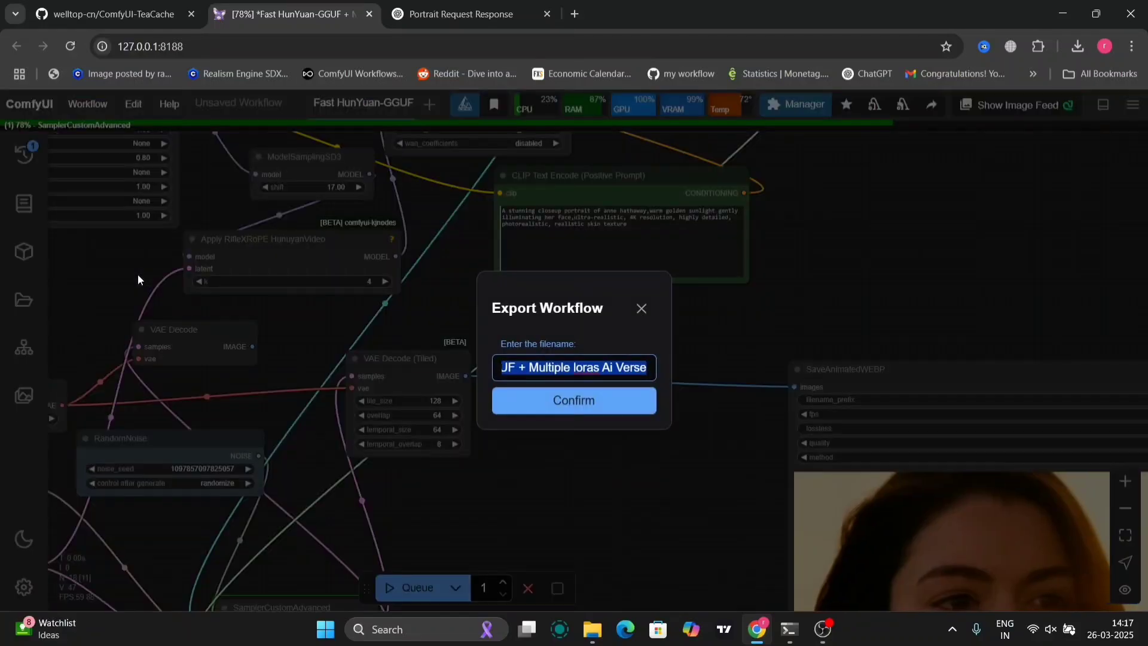
pyautogui.click(563, 377)
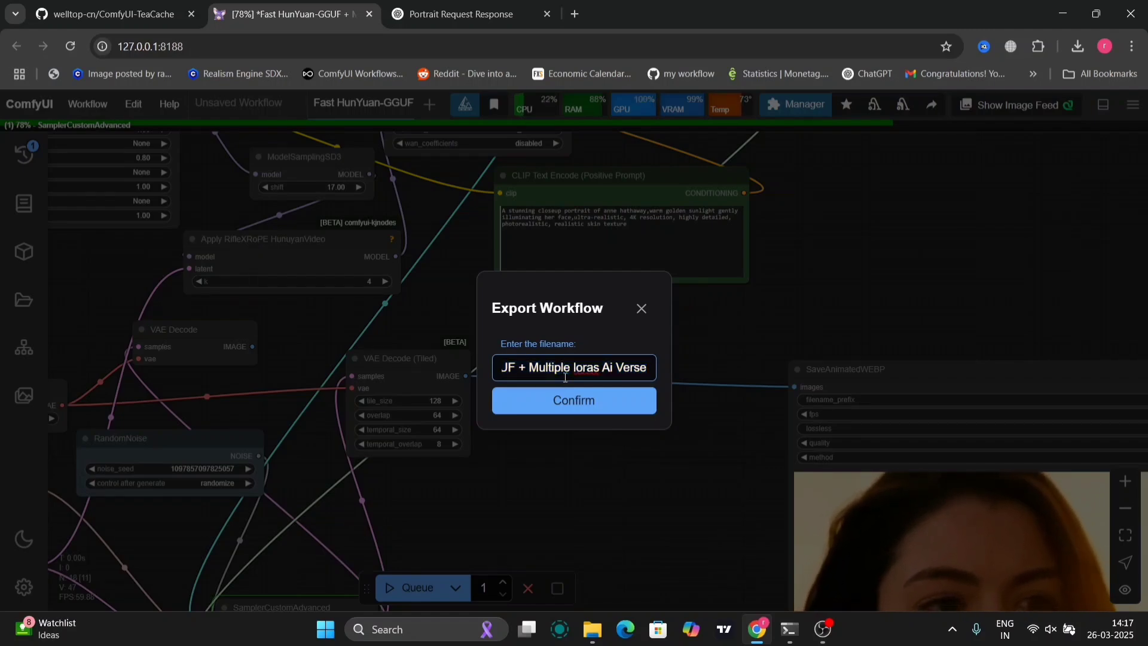
pyautogui.press('Left')
pyautogui.press('Left')
pyautogui.press('Left')
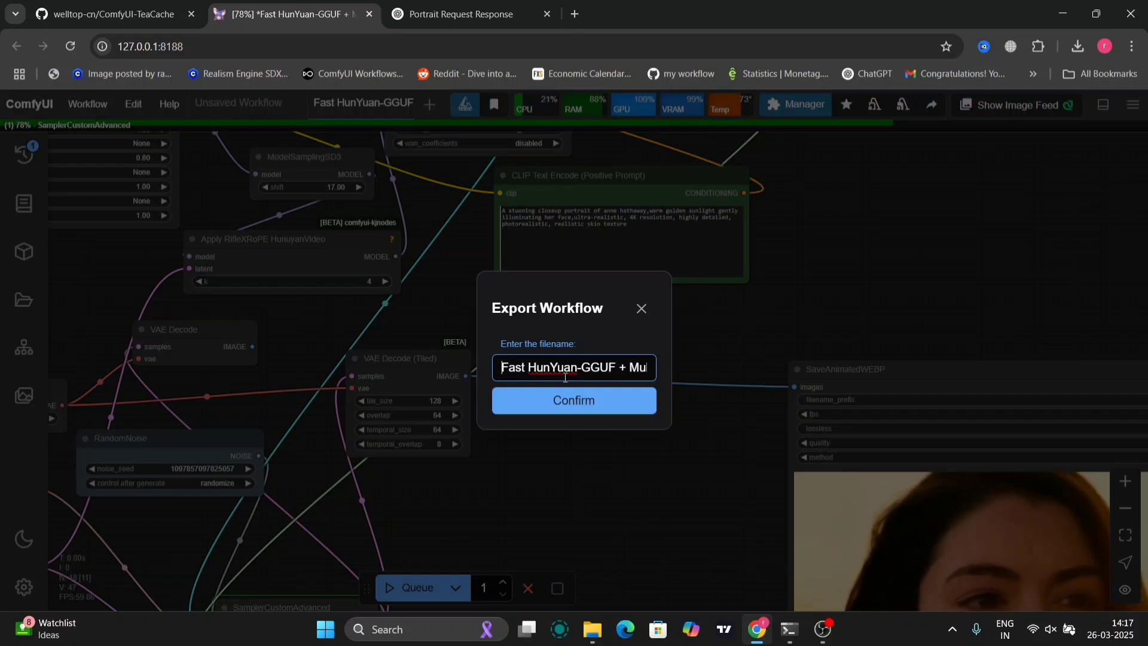
pyautogui.write('Rif')
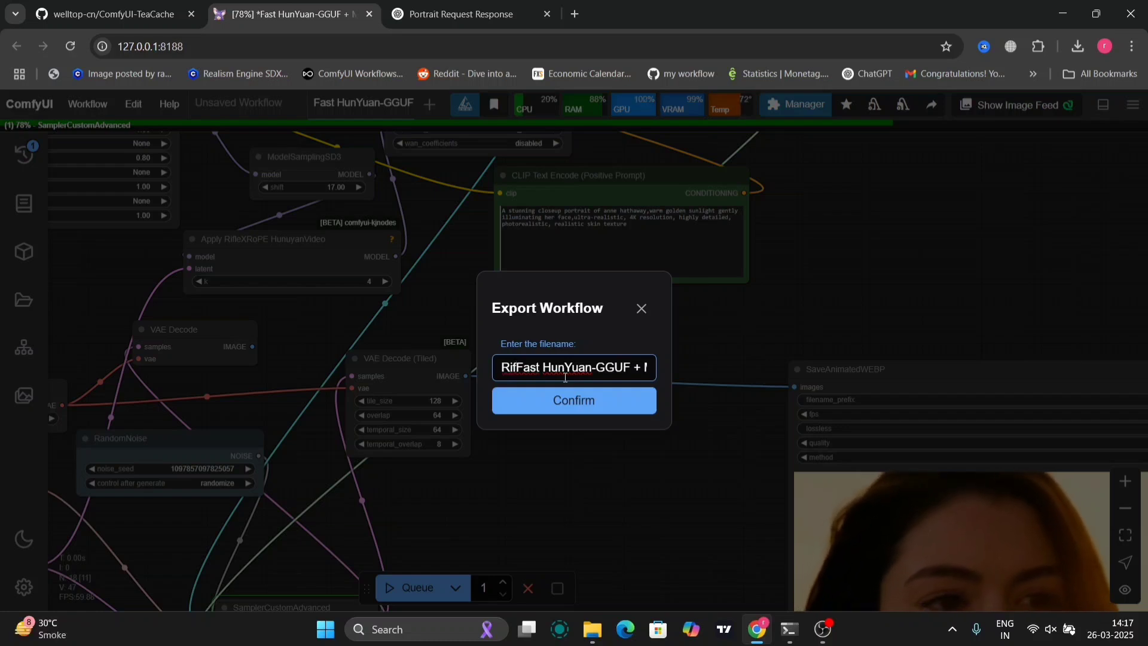
pyautogui.write('le')
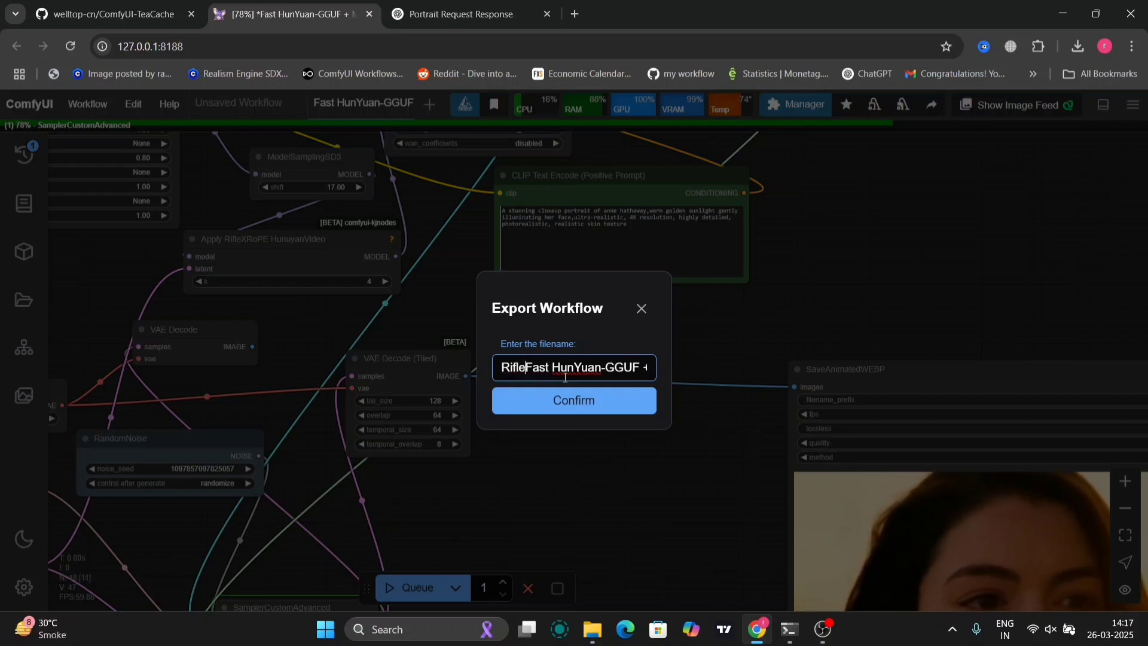
pyautogui.click(598, 409)
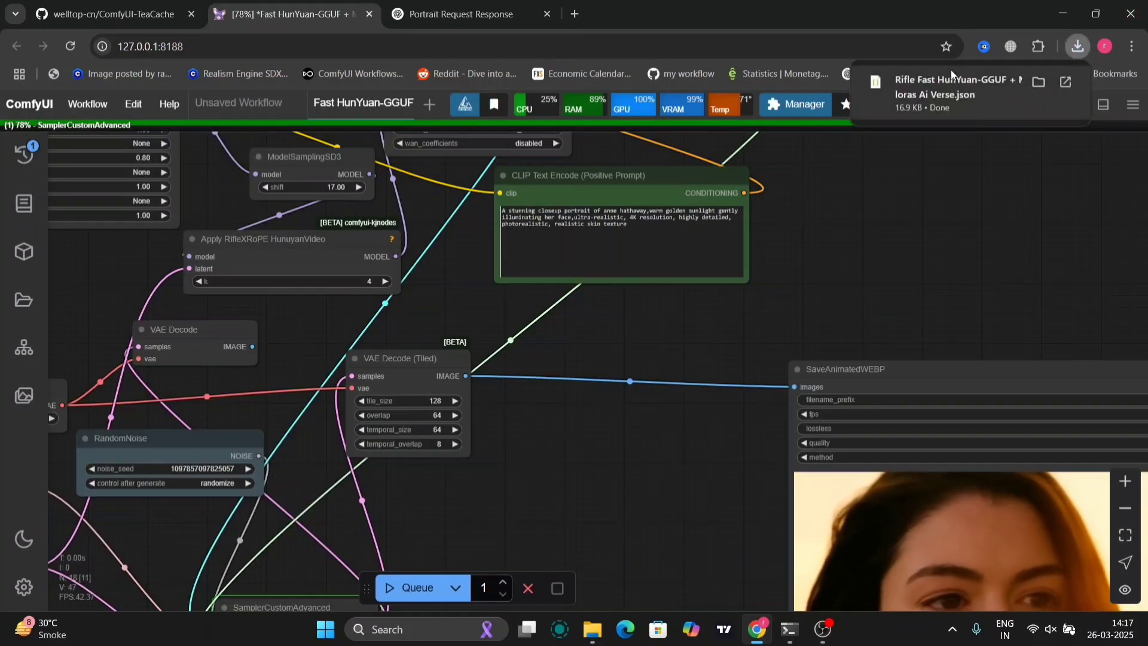